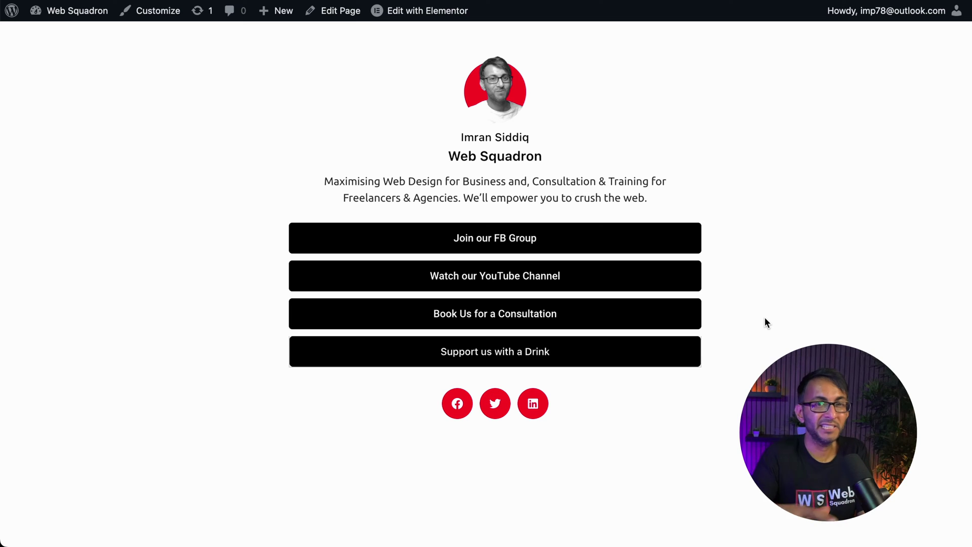
# - Check the finished page's £1/£5/£10 donation accordion, then open the Socials page in Elementor
pyautogui.click(638, 363)
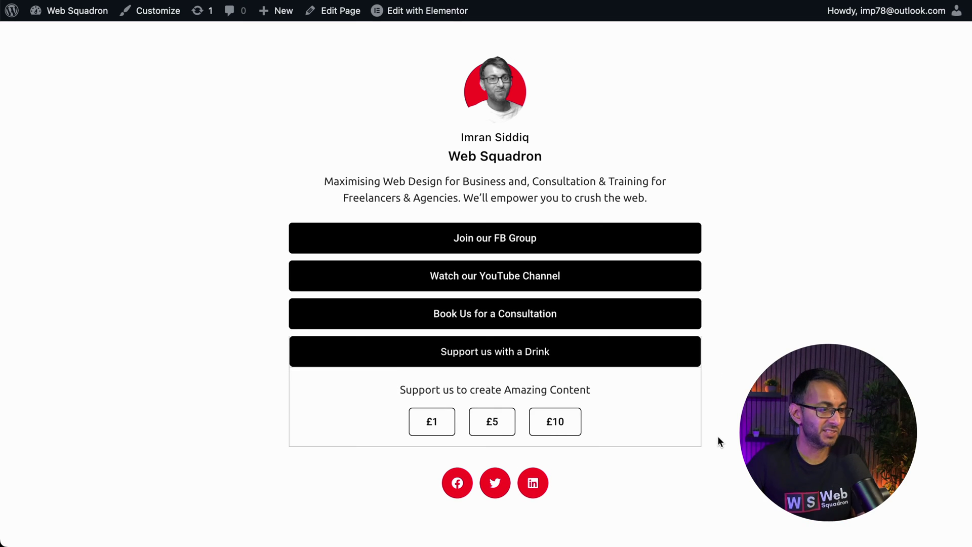
pyautogui.click(641, 358)
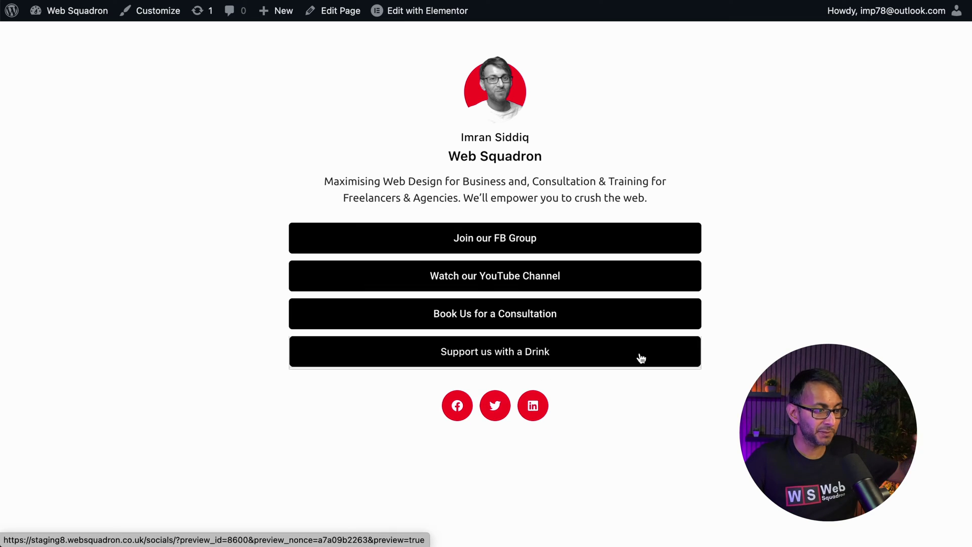
pyautogui.click(641, 358)
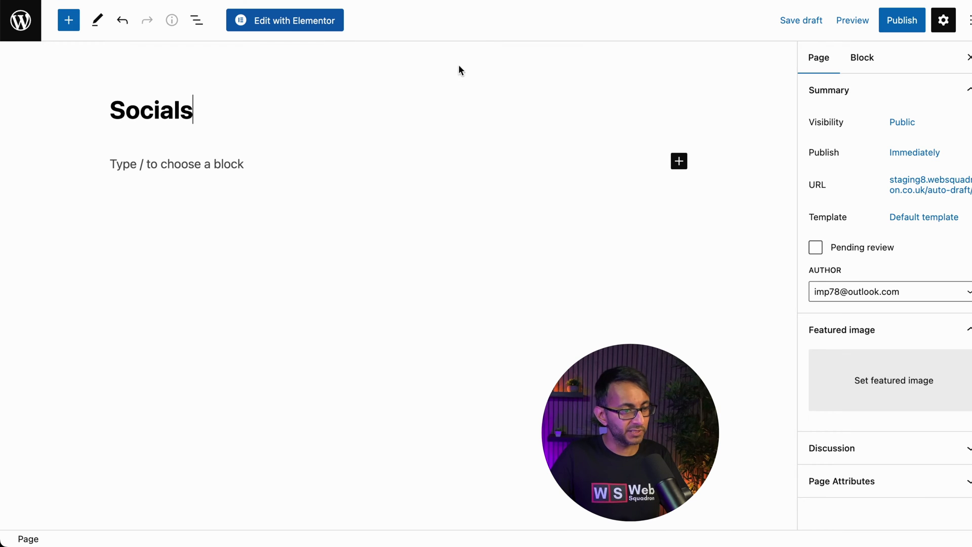
pyautogui.click(278, 28)
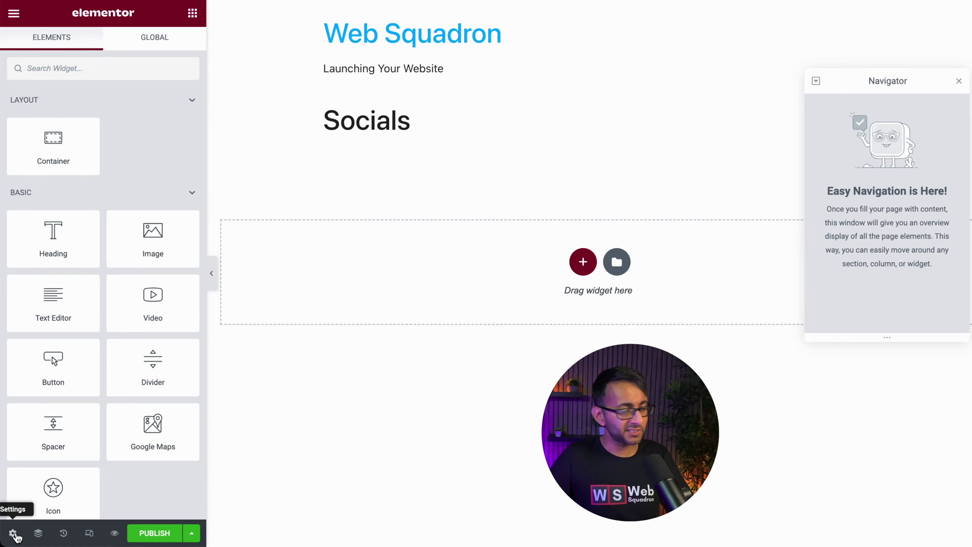
# - Hide the Socials page title, switch to the Elementor Canvas layout, and publish the page
pyautogui.click(13, 532)
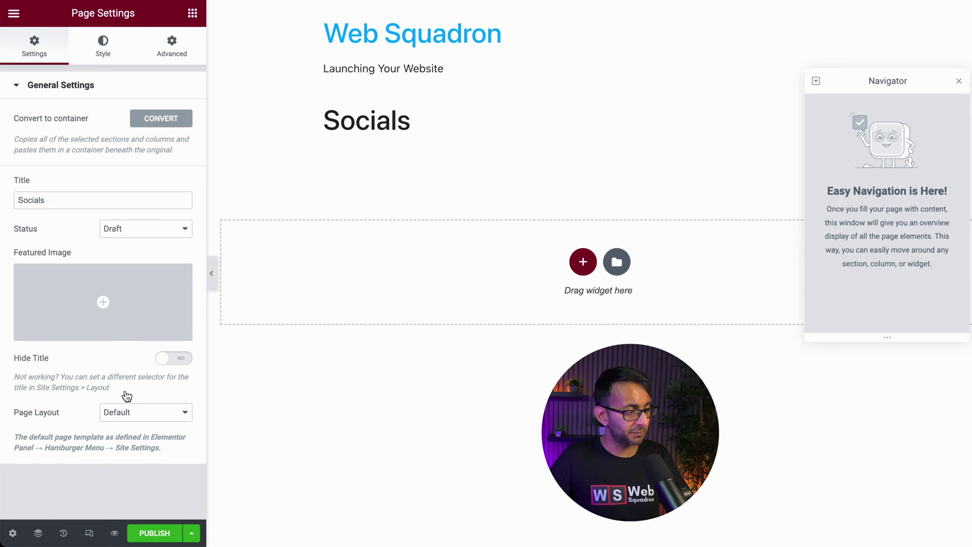
pyautogui.click(178, 359)
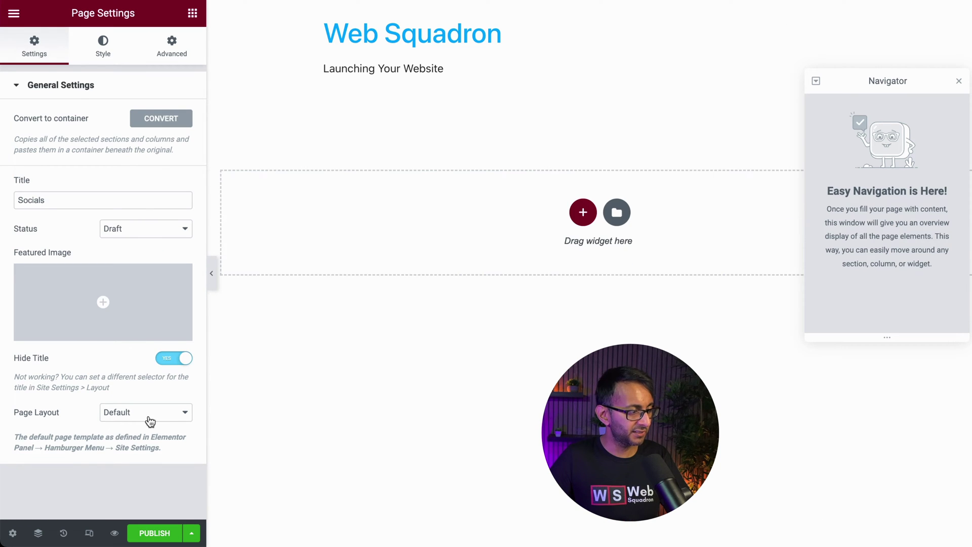
pyautogui.click(150, 421)
pyautogui.click(143, 428)
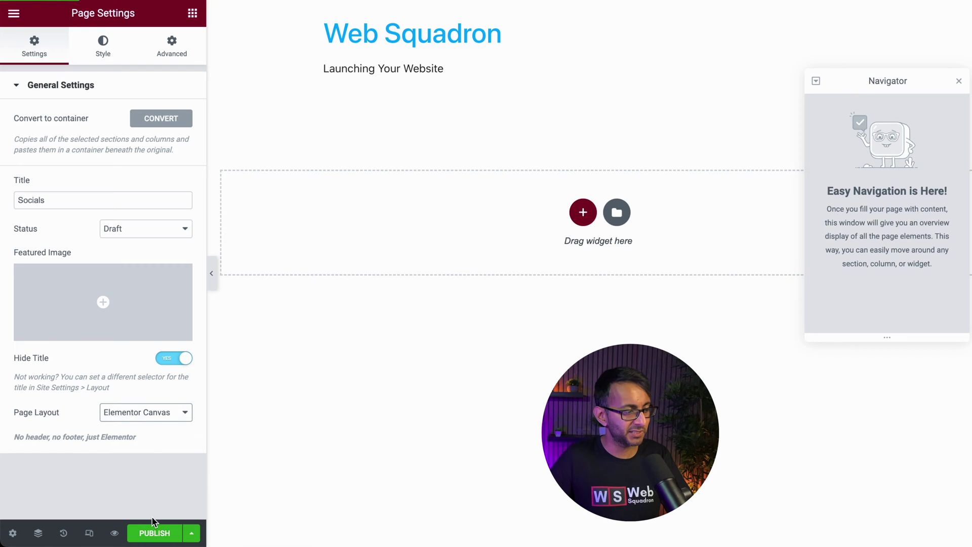
pyautogui.click(155, 537)
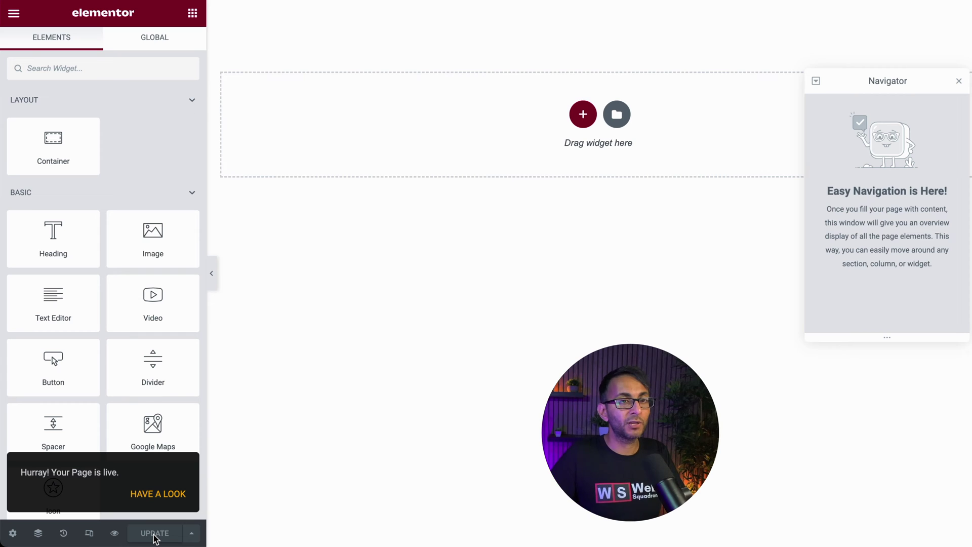
# - Add a new single vertical container at the top of the page
pyautogui.click(959, 81)
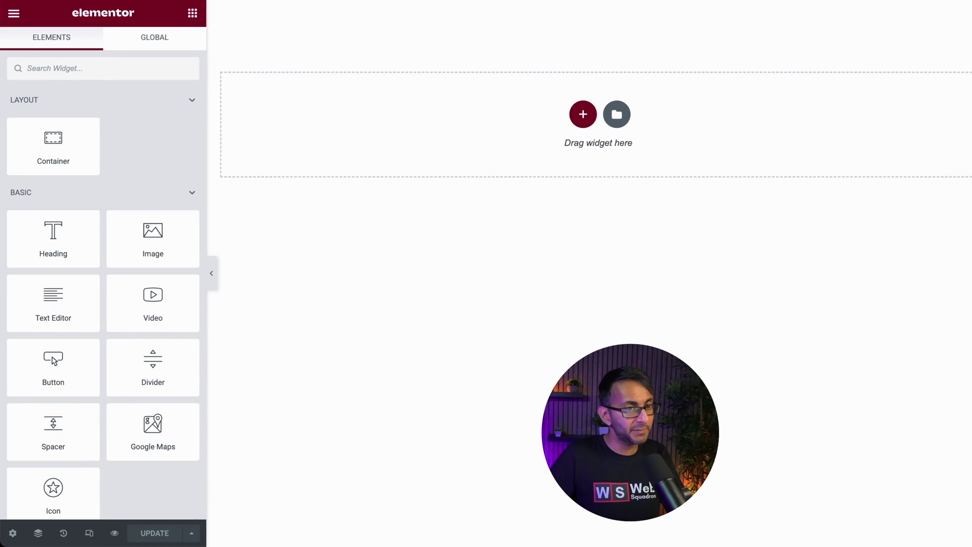
pyautogui.click(583, 114)
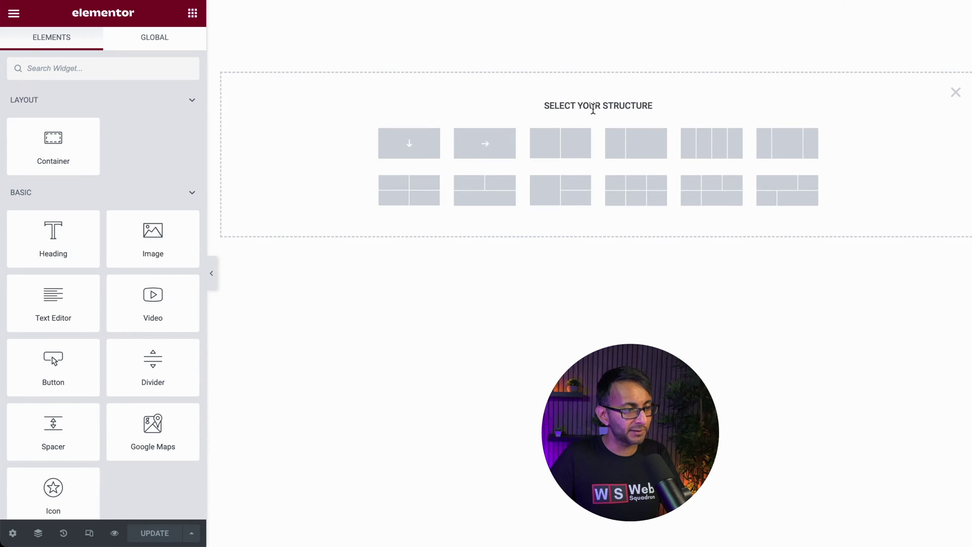
pyautogui.click(410, 147)
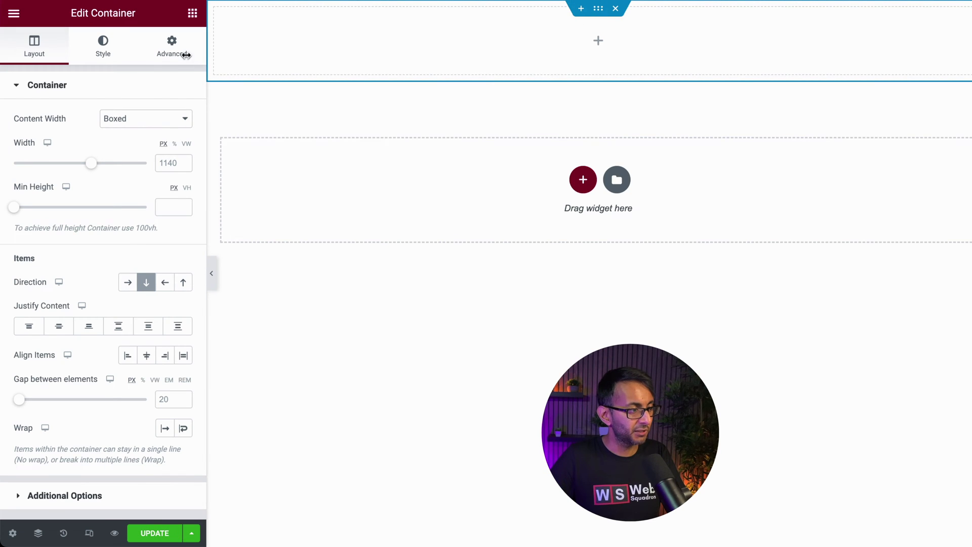
# - Give the container 50 px top and bottom padding and drop an Image widget into it
pyautogui.click(172, 46)
pyautogui.click(174, 134)
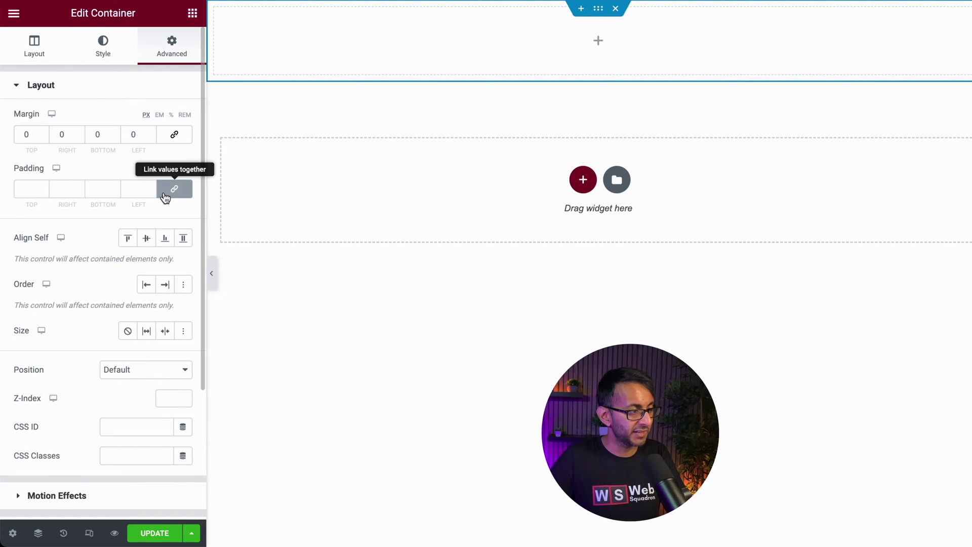
pyautogui.click(174, 188)
pyautogui.doubleClick(24, 190)
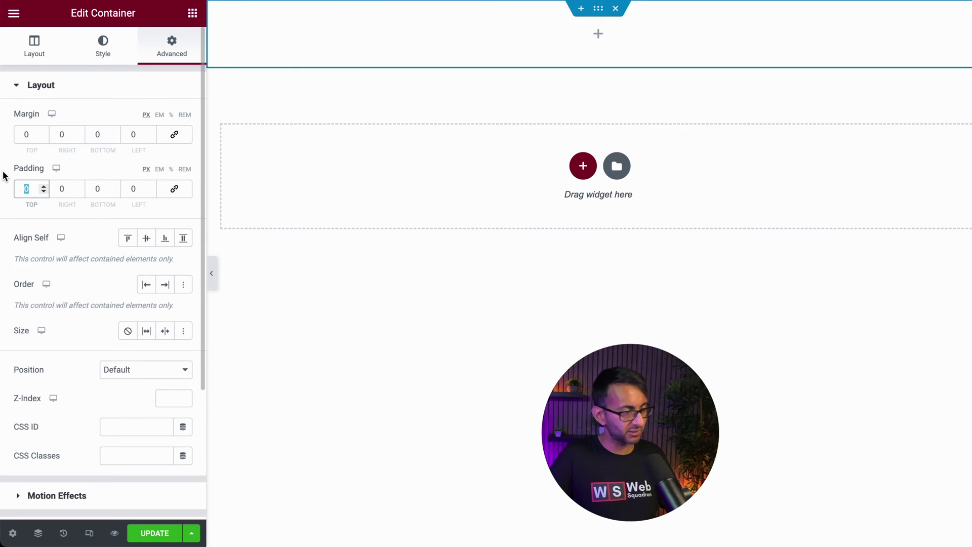
pyautogui.write('50')
pyautogui.click(102, 188)
pyautogui.write('50')
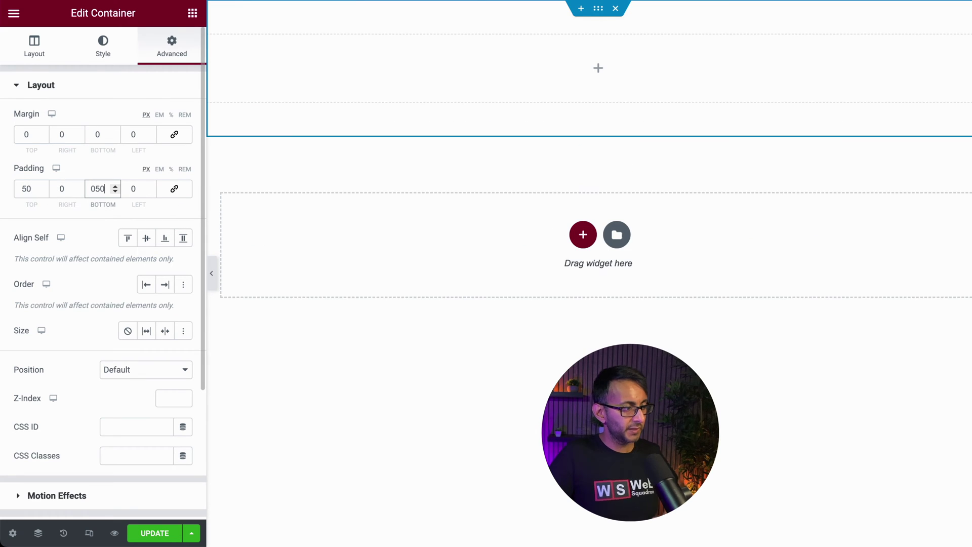
pyautogui.click(192, 13)
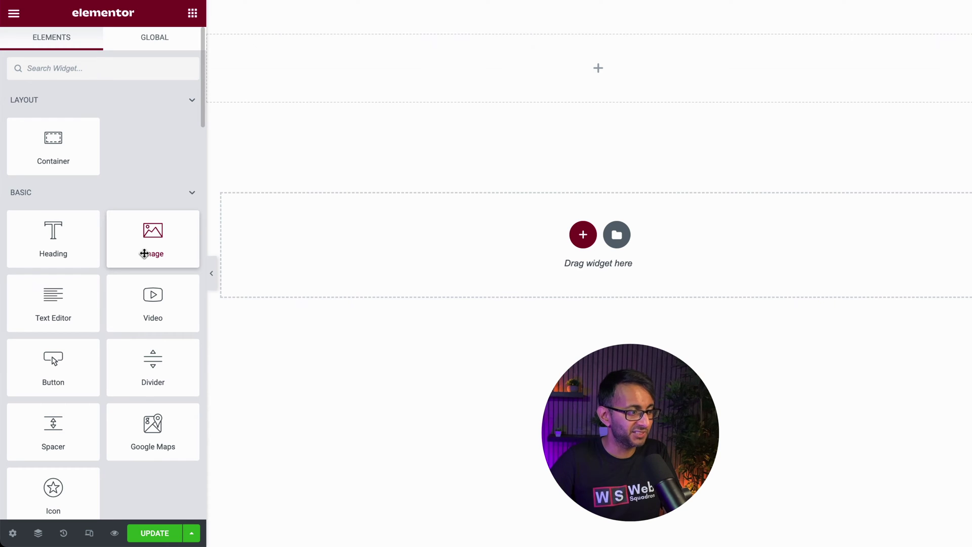
pyautogui.moveTo(144, 253); pyautogui.dragTo(584, 91)
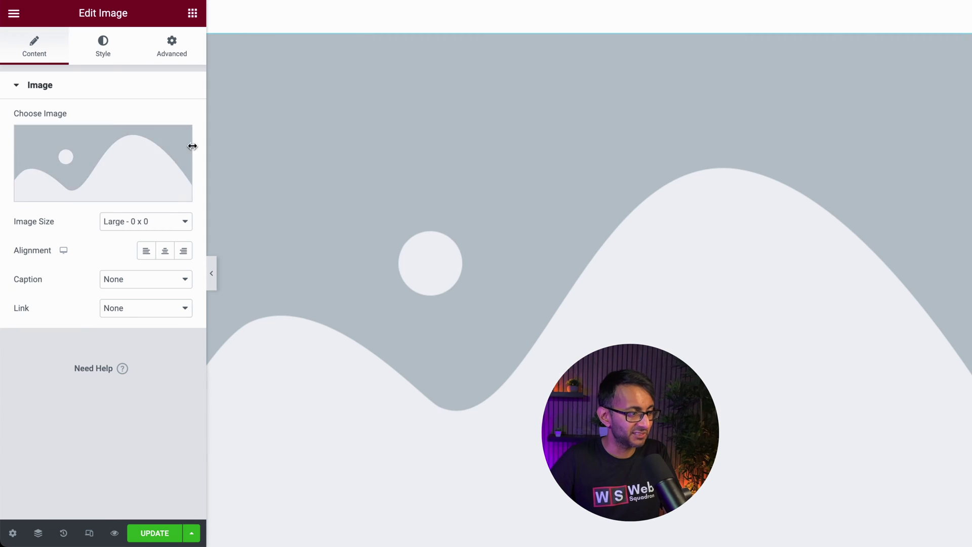
# - Insert the red-circle profile photo at Full image size with a 100 px max width
pyautogui.click(92, 165)
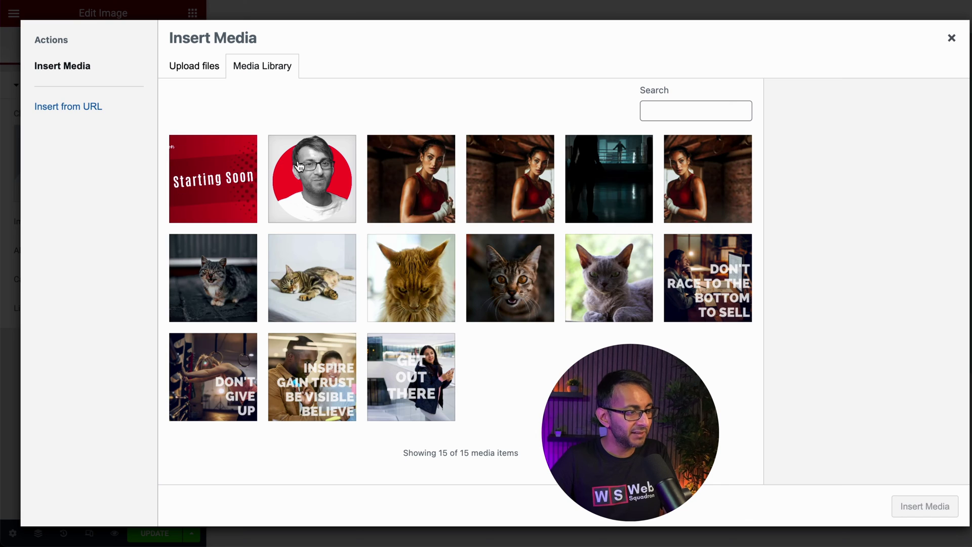
pyautogui.click(312, 178)
pyautogui.click(930, 508)
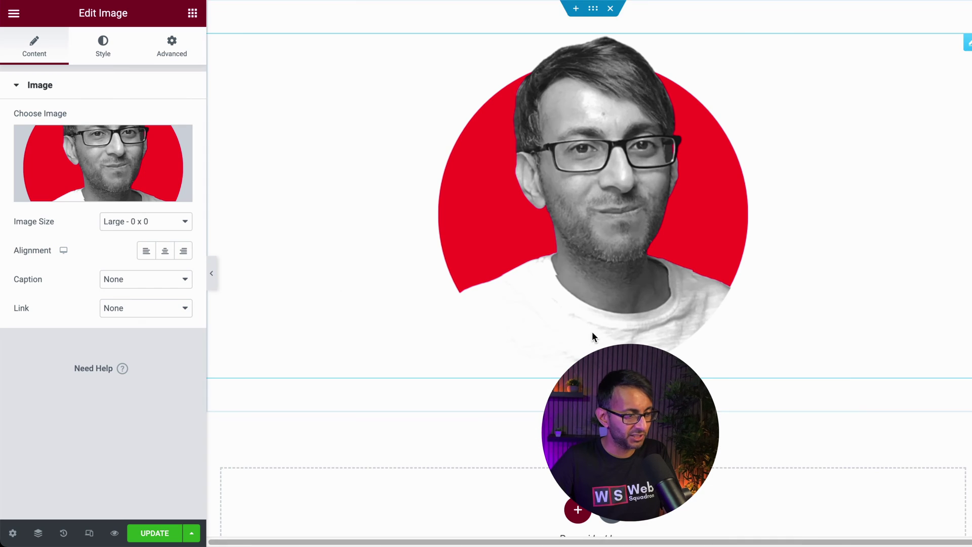
pyautogui.click(139, 224)
pyautogui.click(154, 264)
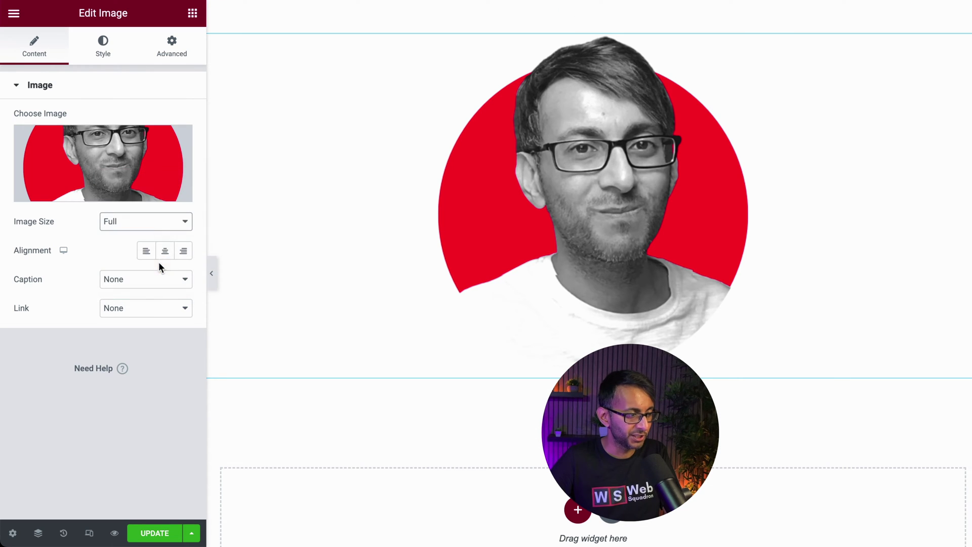
pyautogui.click(103, 46)
pyautogui.write('100')
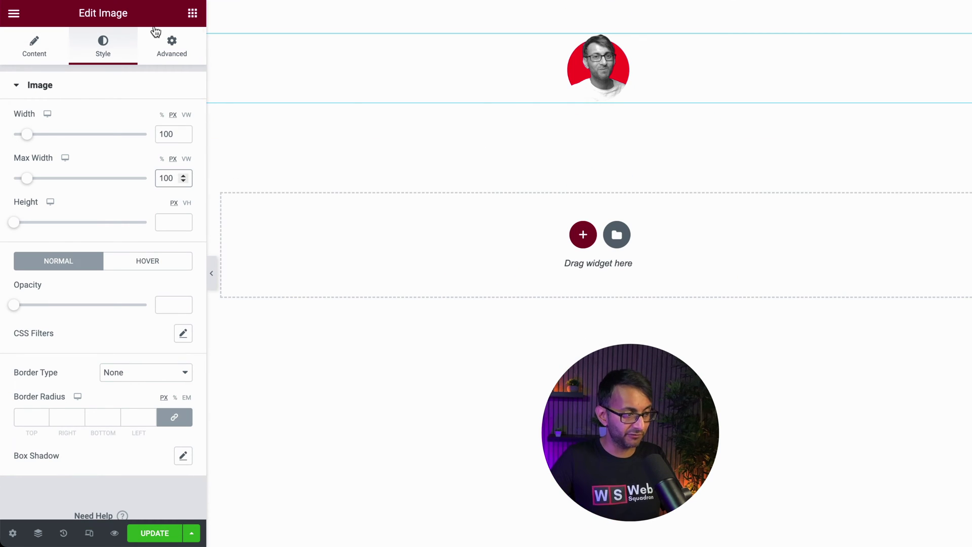
pyautogui.click(192, 13)
# - Add a name heading under the profile photo and duplicate it
pyautogui.moveTo(52, 250); pyautogui.dragTo(643, 103)
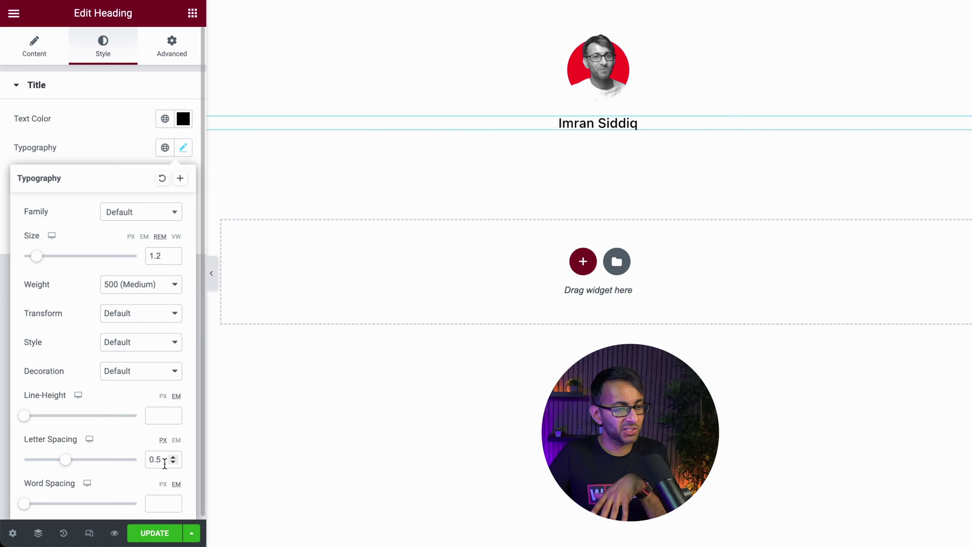
pyautogui.rightClick(642, 126)
pyautogui.click(677, 158)
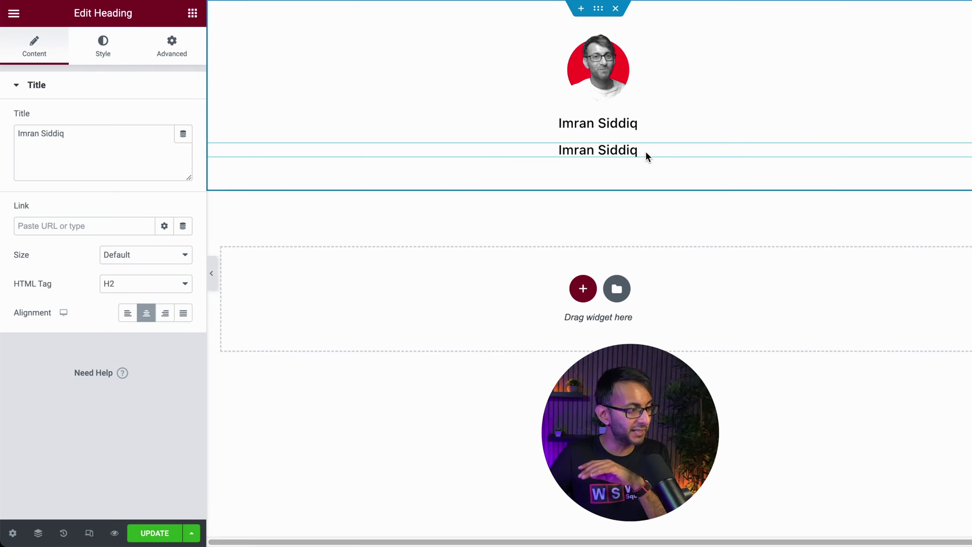
# - Retitle the duplicate heading 'Web Squadron' and set its font weight to 600 Semi Bold
pyautogui.moveTo(78, 133); pyautogui.dragTo(3, 131)
pyautogui.write('Web Squadron')
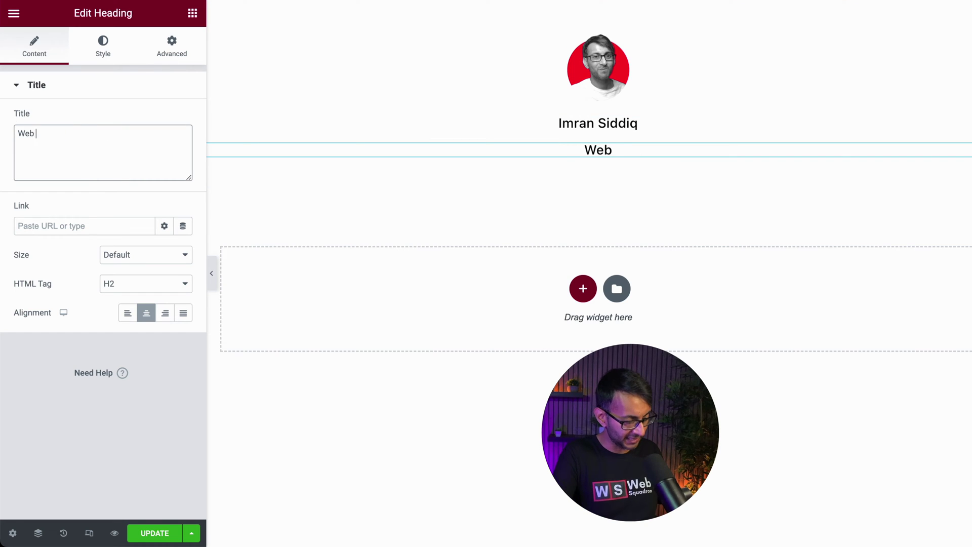
pyautogui.click(106, 58)
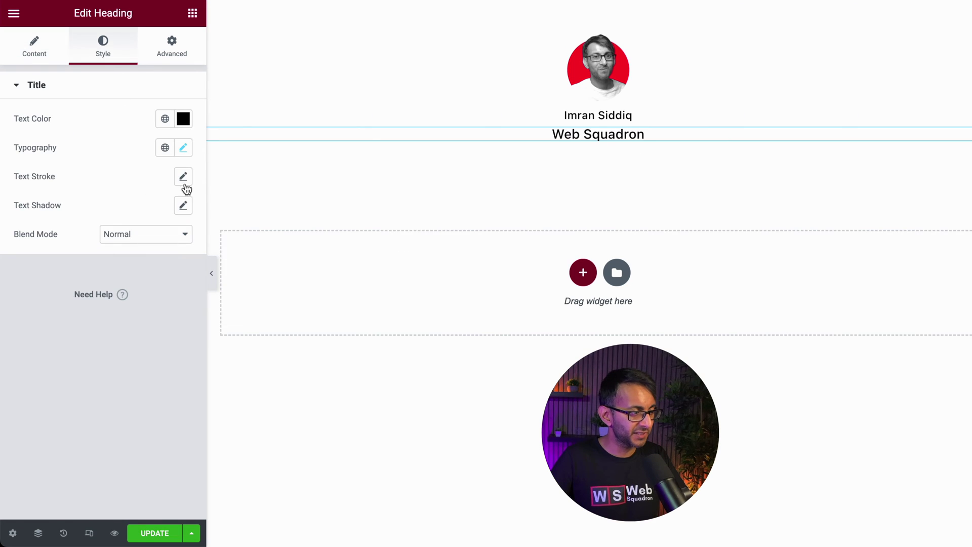
pyautogui.click(184, 147)
pyautogui.click(145, 284)
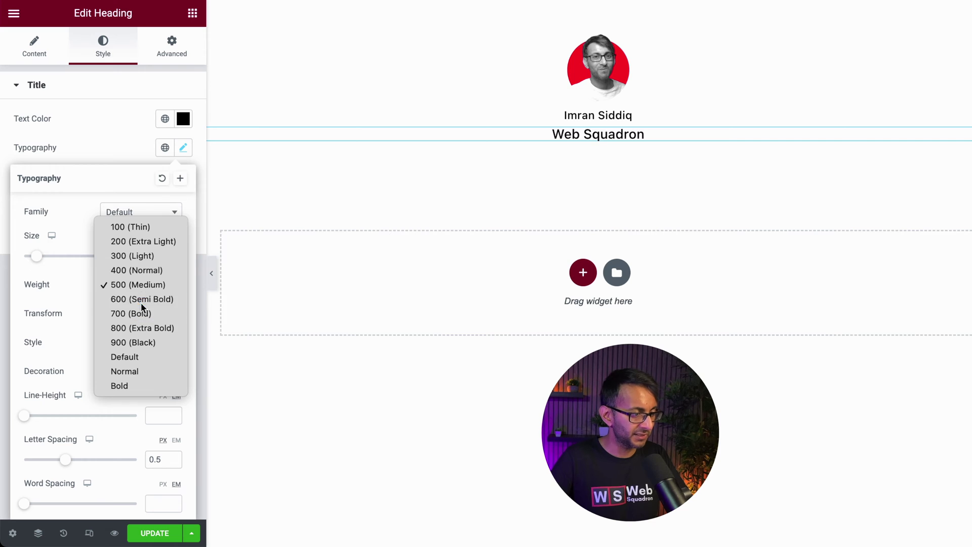
pyautogui.click(140, 303)
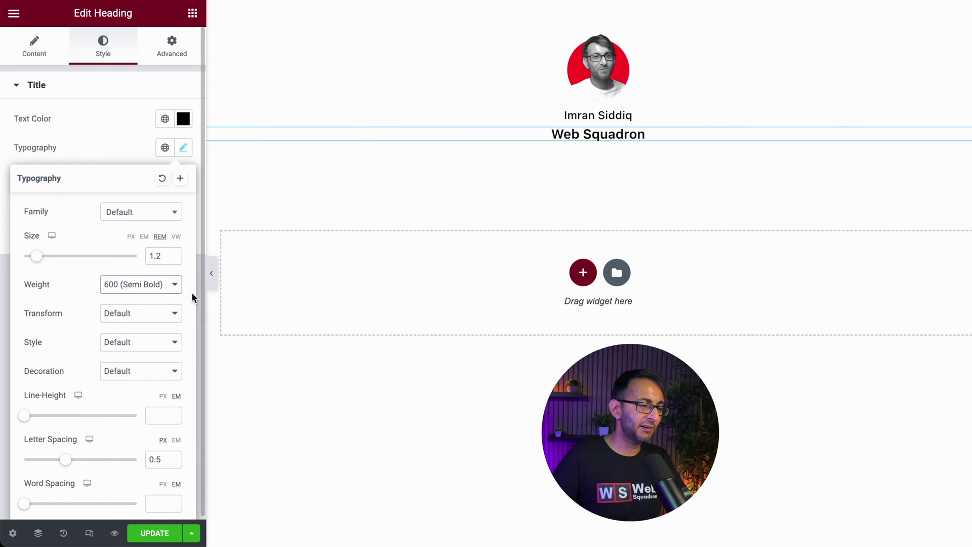
# - Add a bio text block under the headings, with the container width entered as 675
pyautogui.click(193, 13)
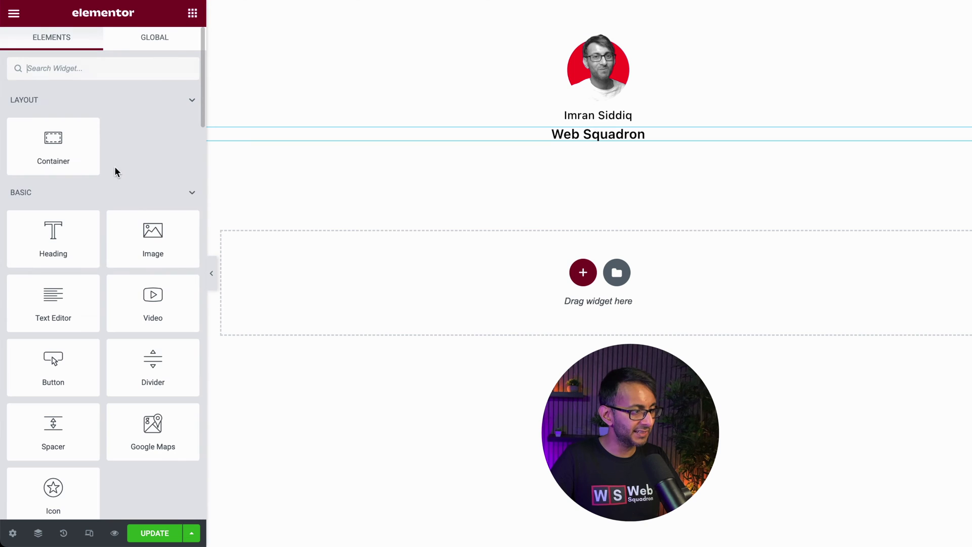
pyautogui.moveTo(53, 304); pyautogui.dragTo(624, 143)
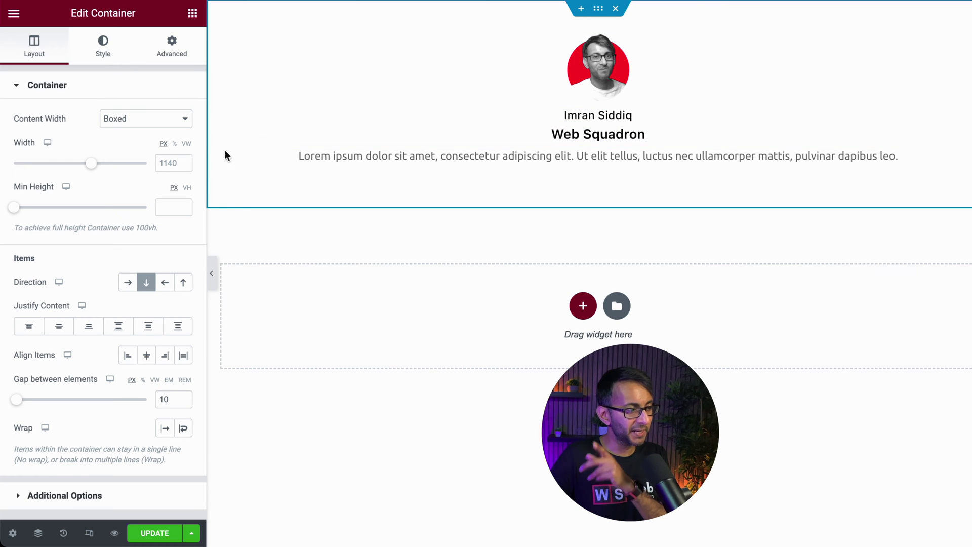
pyautogui.doubleClick(172, 163)
pyautogui.press('BackSpace')
pyautogui.write('6')
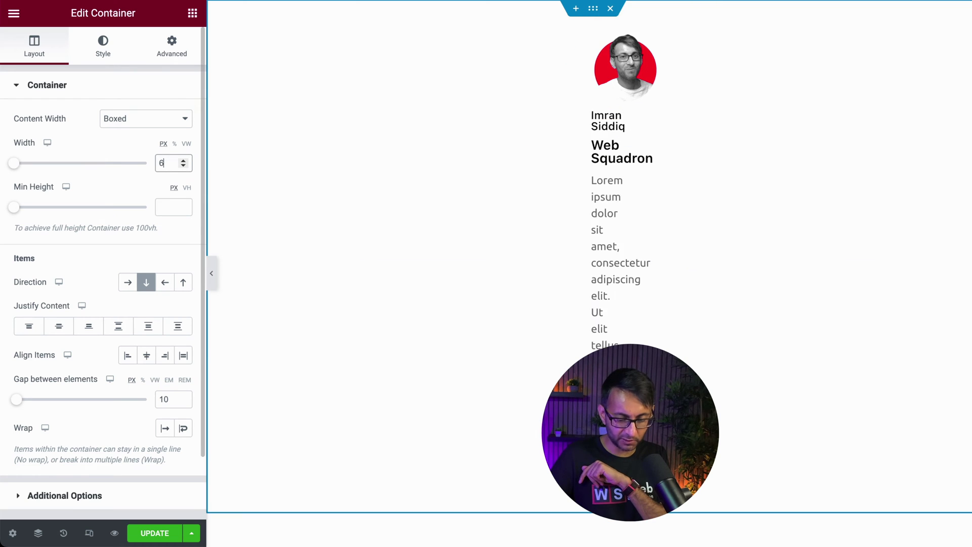
pyautogui.write('75')
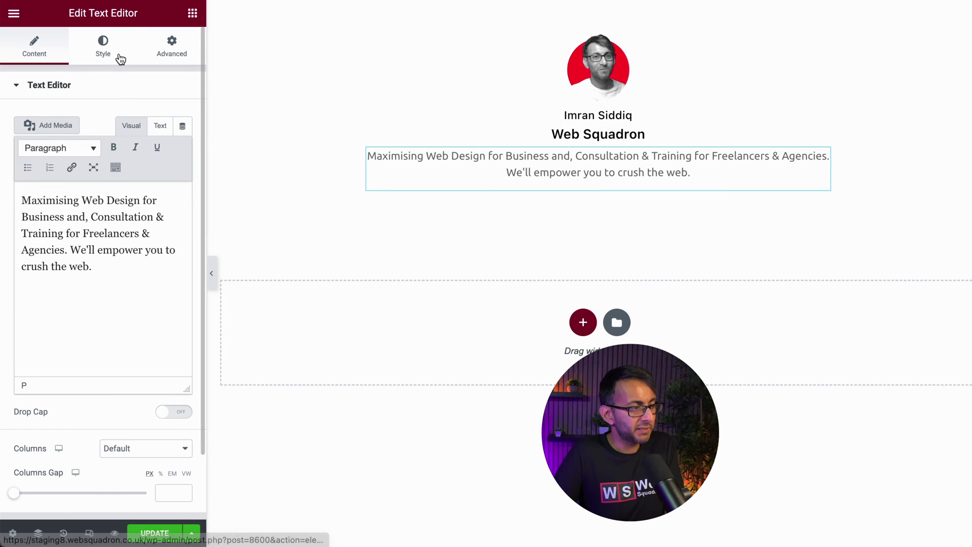
# - Set the bio text's typography weight to 500 (Medium)
pyautogui.click(121, 59)
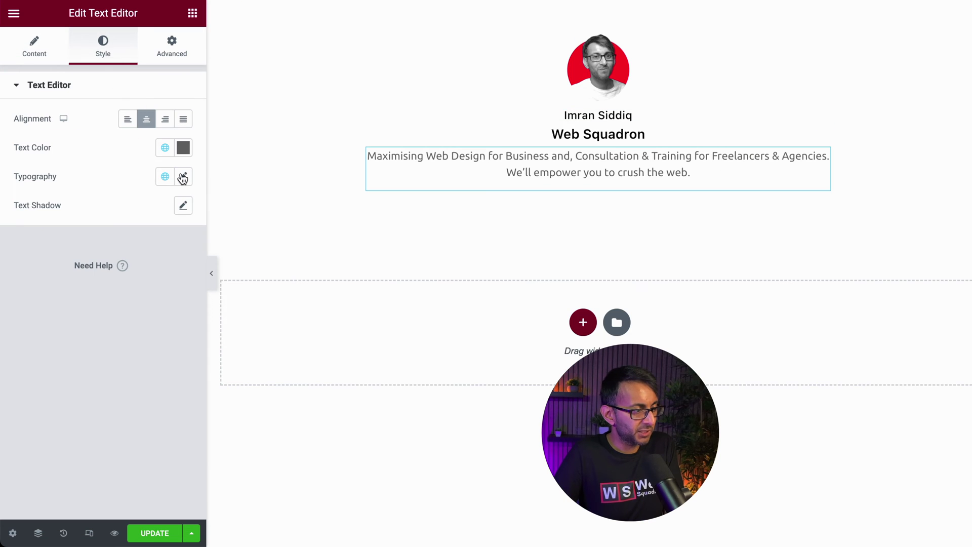
pyautogui.click(183, 177)
pyautogui.click(144, 313)
pyautogui.click(141, 326)
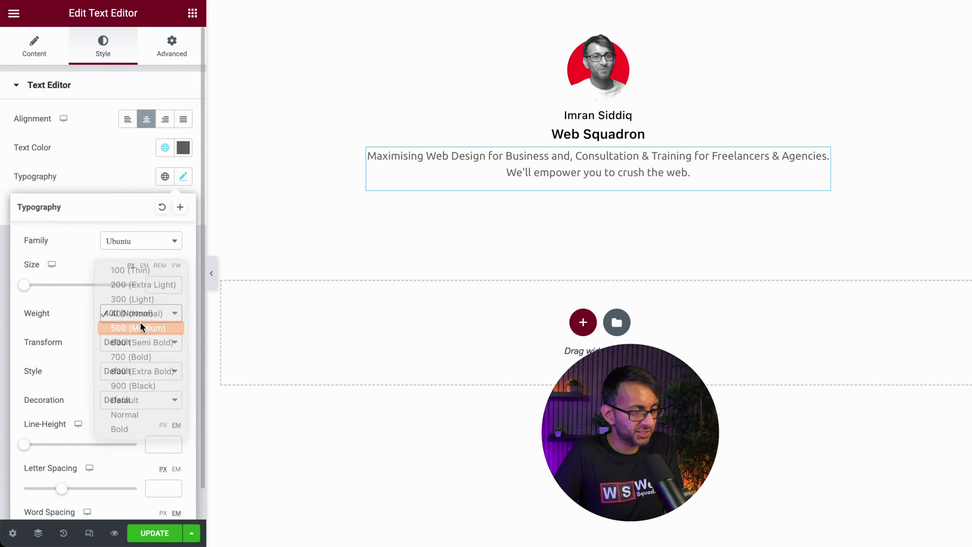
pyautogui.click(142, 313)
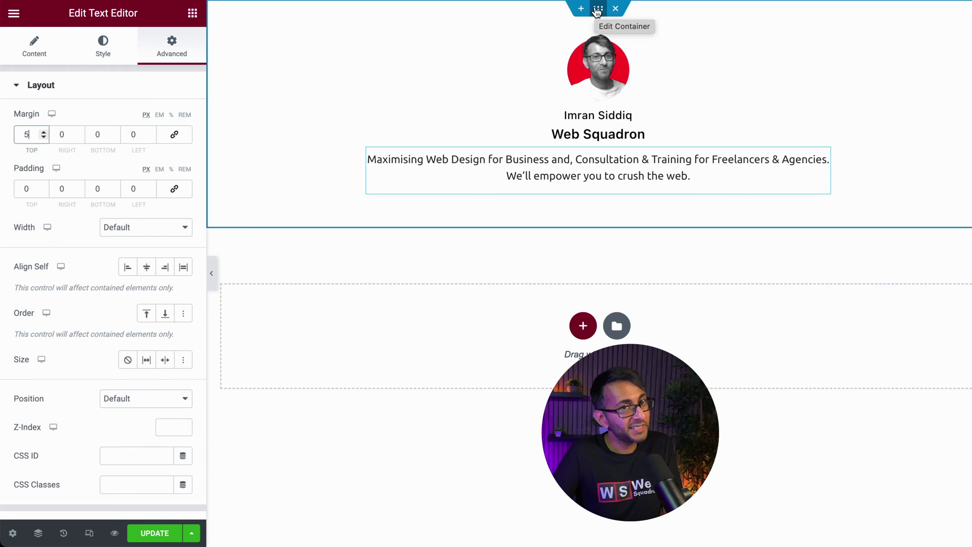
# - Narrow the profile container's width from 675 to 600 px
pyautogui.click(597, 11)
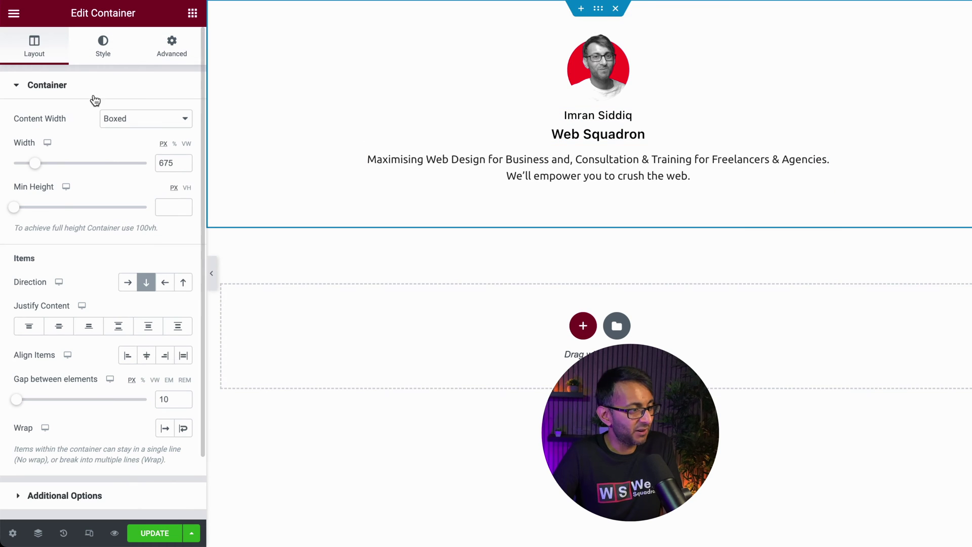
pyautogui.moveTo(184, 164); pyautogui.dragTo(140, 167)
pyautogui.write('600')
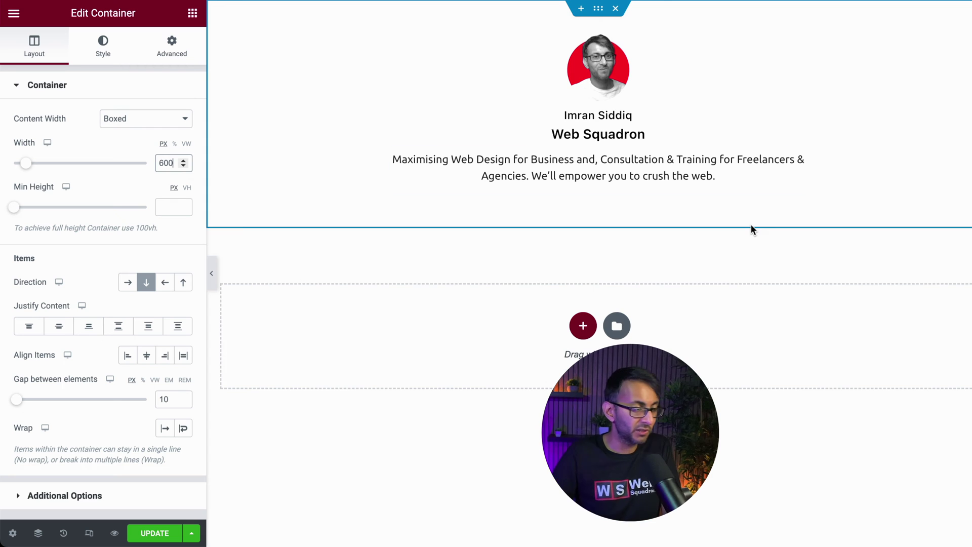
# - Add a centred Join our FB Group button below the bio text
pyautogui.click(192, 13)
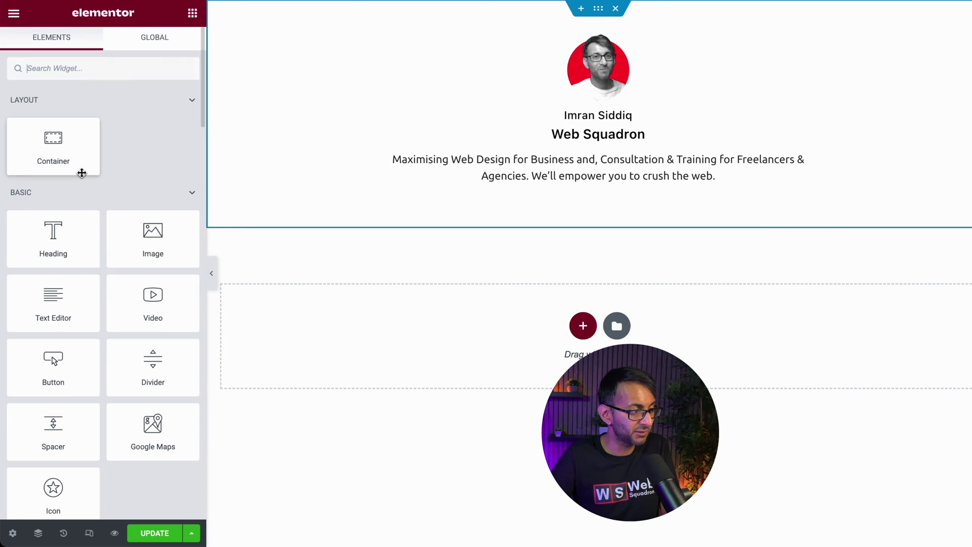
pyautogui.moveTo(35, 369); pyautogui.dragTo(629, 178)
pyautogui.click(146, 221)
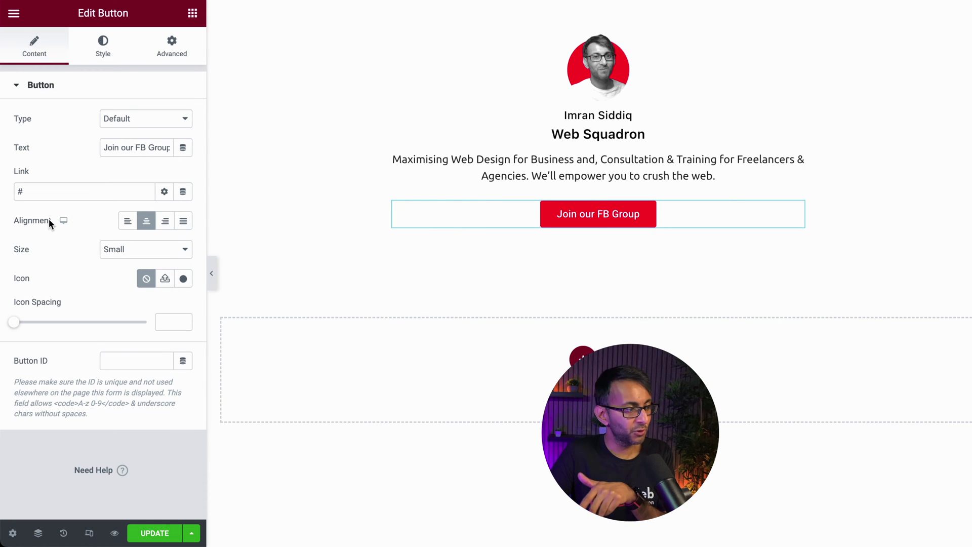
pyautogui.moveTo(45, 195); pyautogui.dragTo(8, 196)
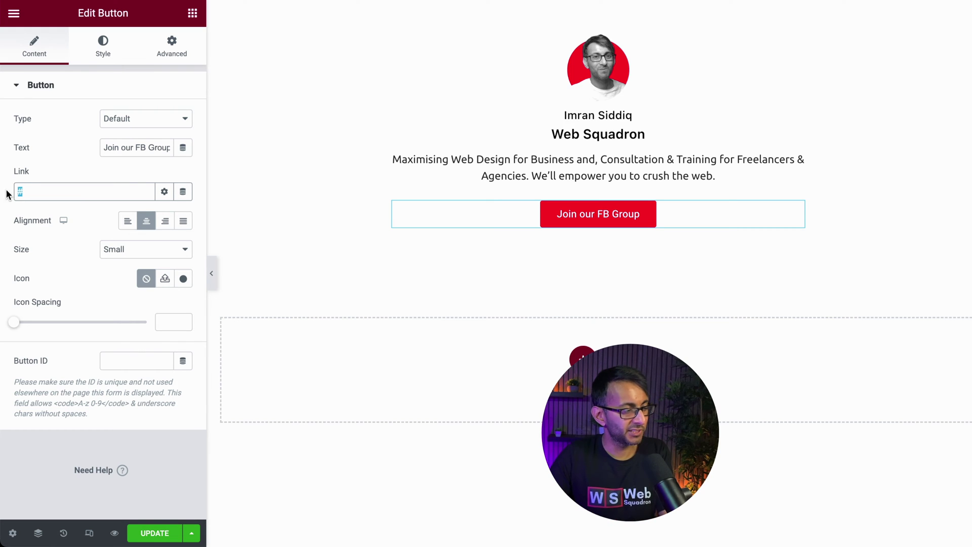
# - Give the button a Grow hover animation and duplicate it
pyautogui.click(93, 57)
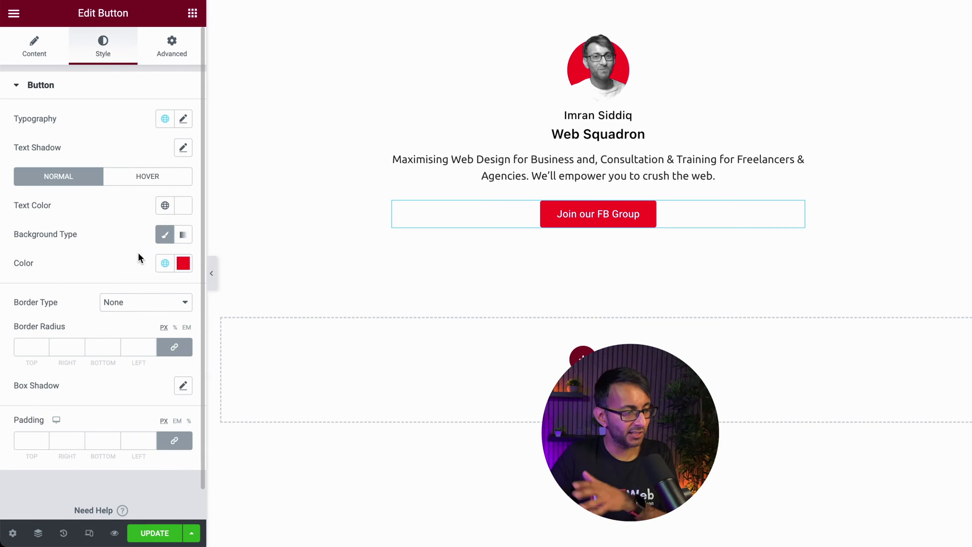
pyautogui.click(148, 179)
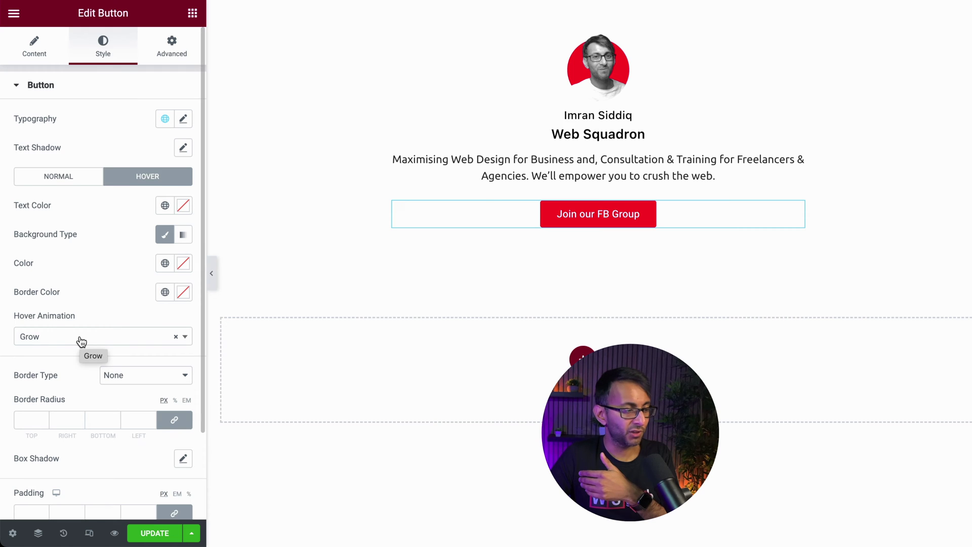
pyautogui.rightClick(709, 206)
pyautogui.click(736, 243)
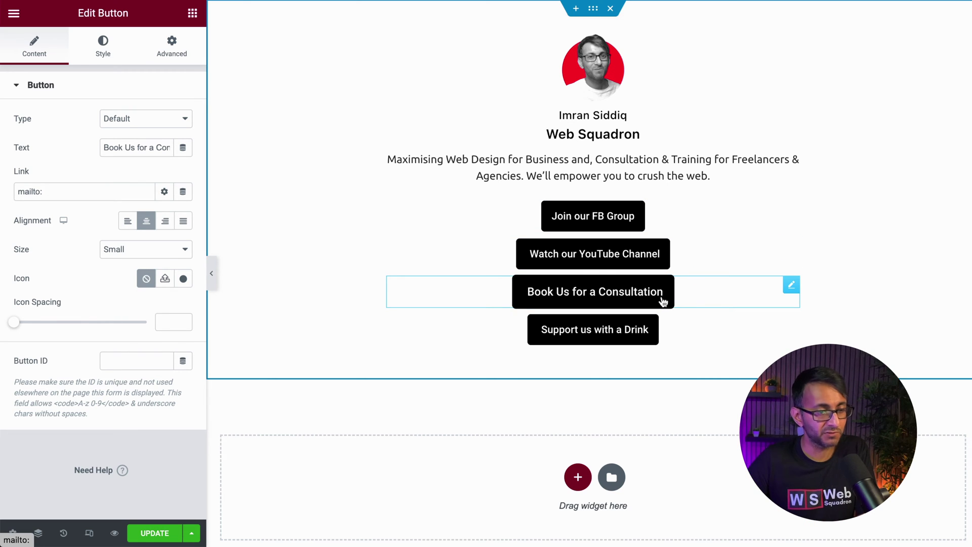
# - Point the Book Us for a Consultation button to a mailto link, then select the Support us with a Drink button
pyautogui.click(51, 191)
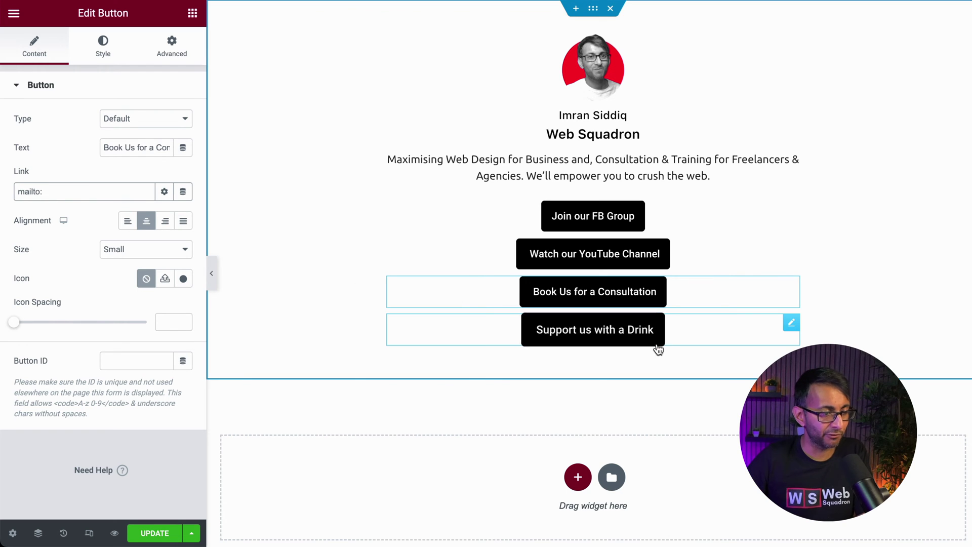
pyautogui.click(633, 340)
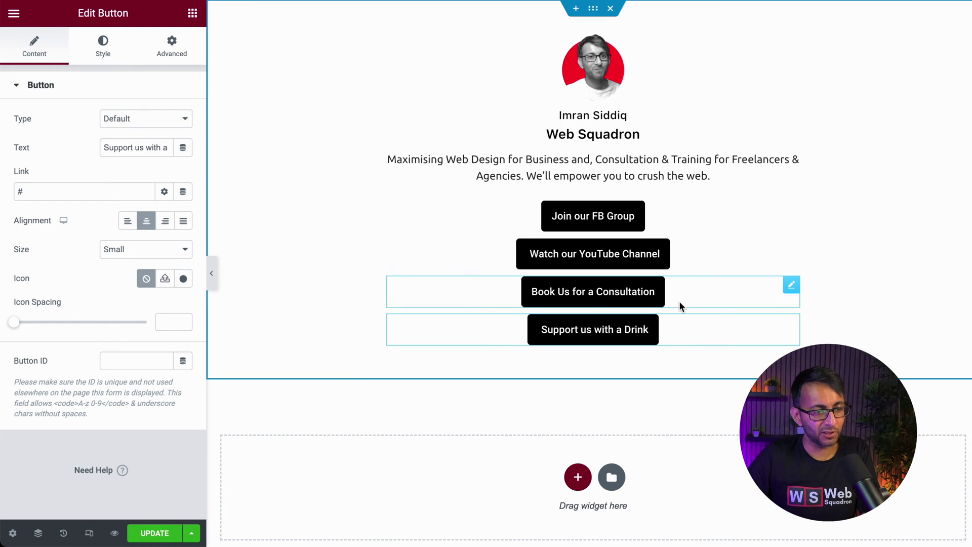
# - Set the Join our FB Group button's alignment to Justified and copy its style
pyautogui.click(103, 45)
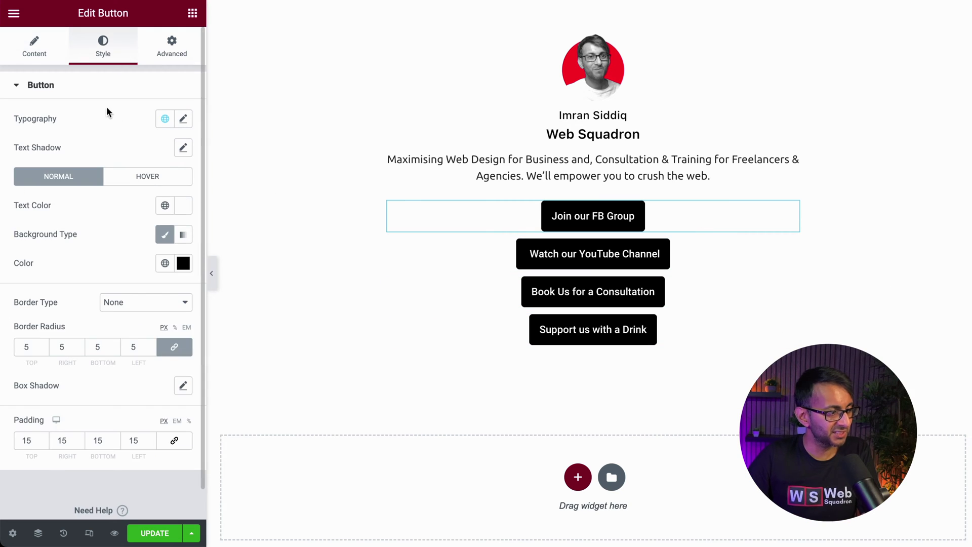
pyautogui.click(40, 56)
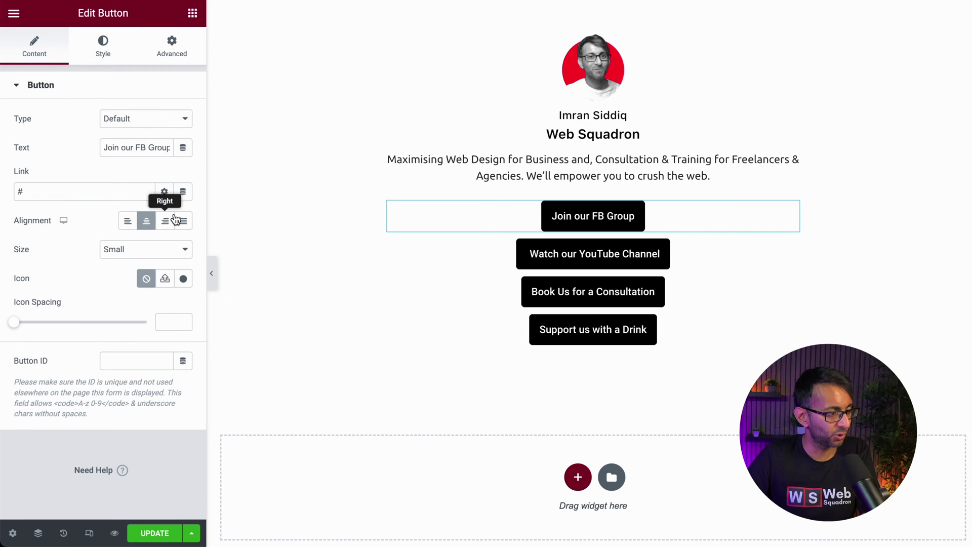
pyautogui.click(184, 220)
pyautogui.click(436, 260)
pyautogui.rightClick(418, 218)
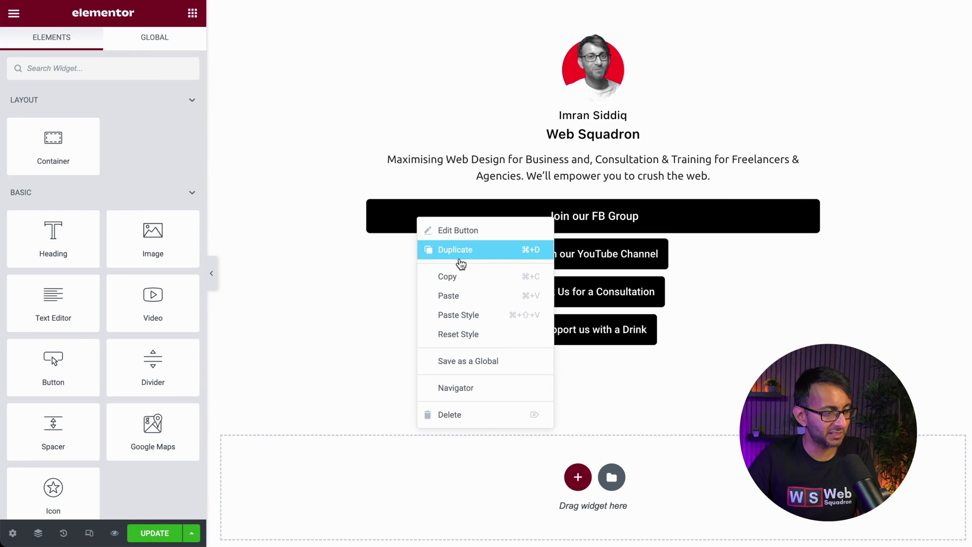
pyautogui.press('Escape')
# - Paste the full-width style onto the YouTube, Book Us and Support us buttons
pyautogui.rightClick(439, 256)
pyautogui.click(479, 352)
pyautogui.rightClick(440, 300)
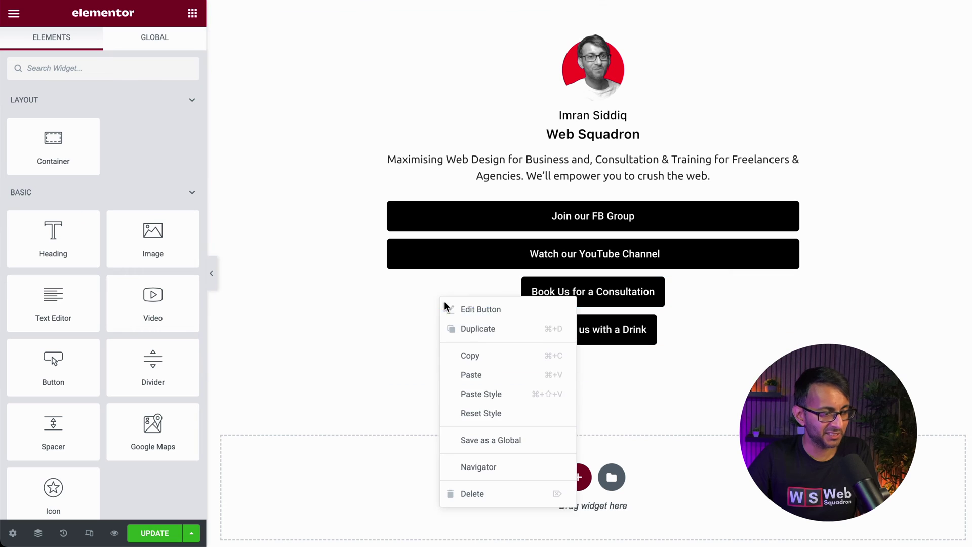
pyautogui.click(489, 399)
pyautogui.rightClick(432, 348)
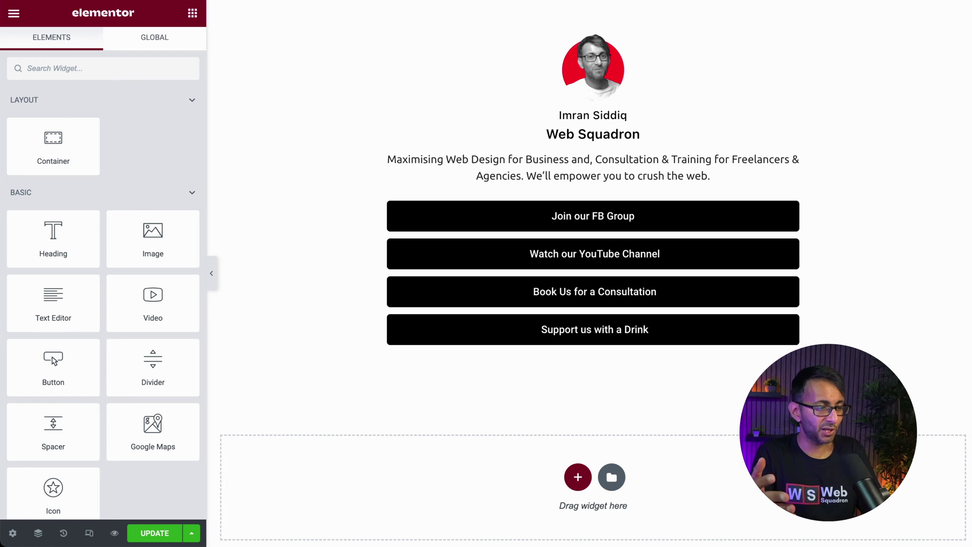
# - Give the bio text 30 px right and left margins, then preview with the panel hidden
pyautogui.click(791, 159)
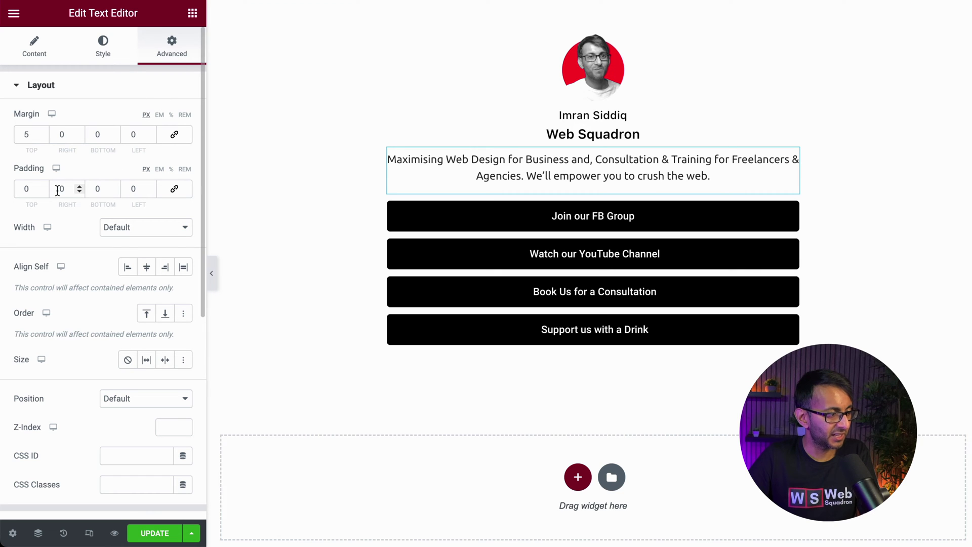
pyautogui.doubleClick(67, 133)
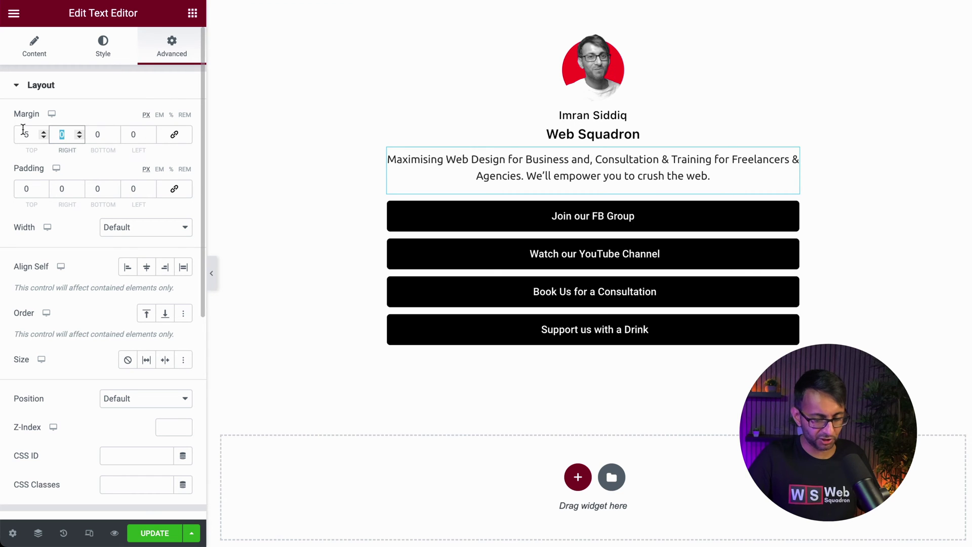
pyautogui.write('30')
pyautogui.press('Tab')
pyautogui.press('Tab')
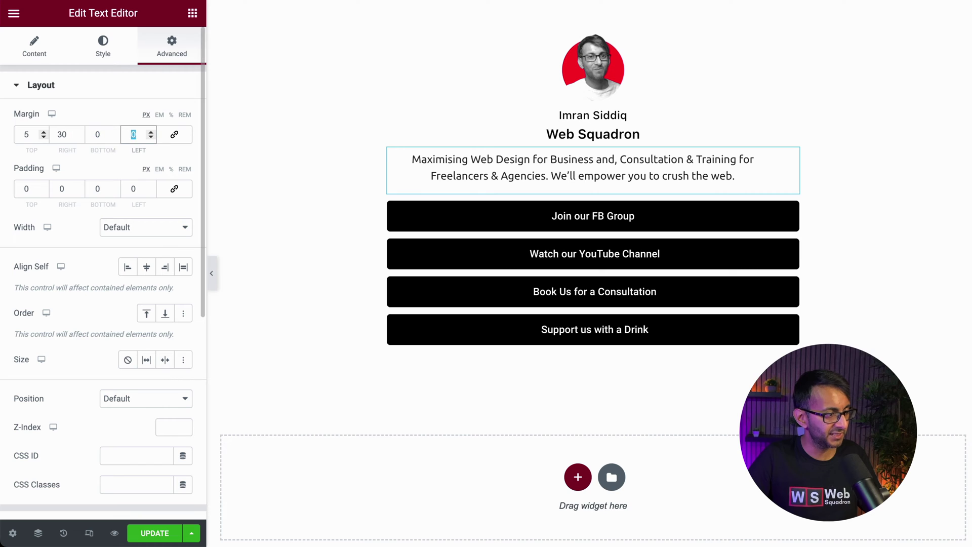
pyautogui.write('30')
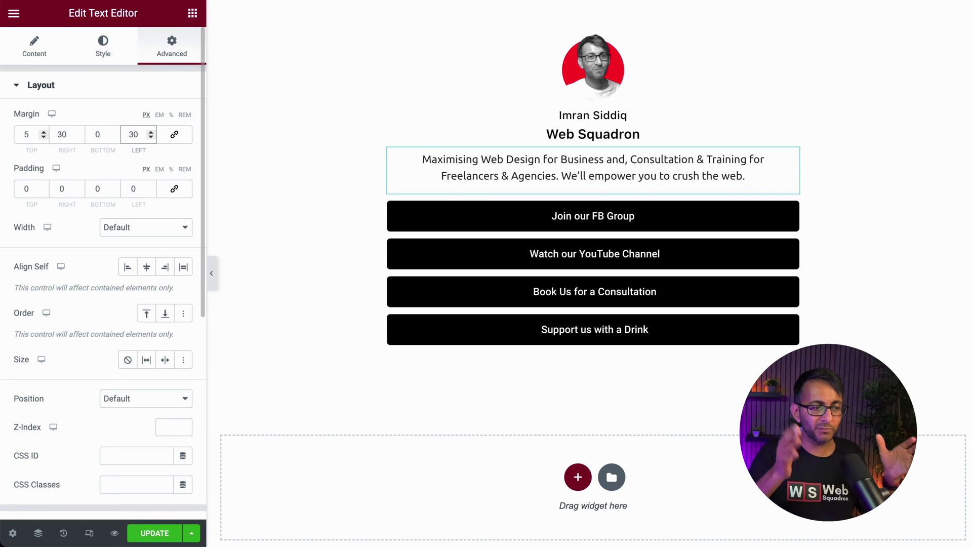
pyautogui.click(212, 276)
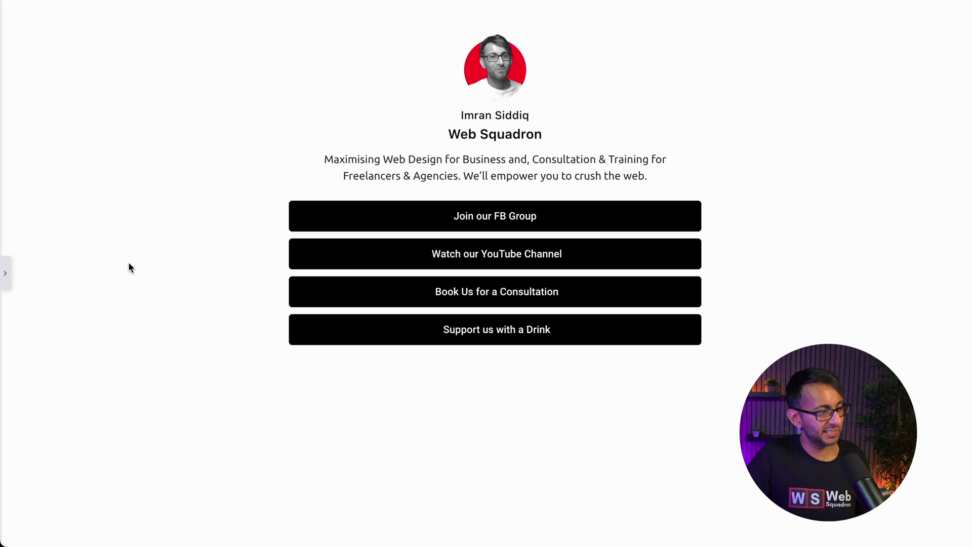
pyautogui.click(5, 273)
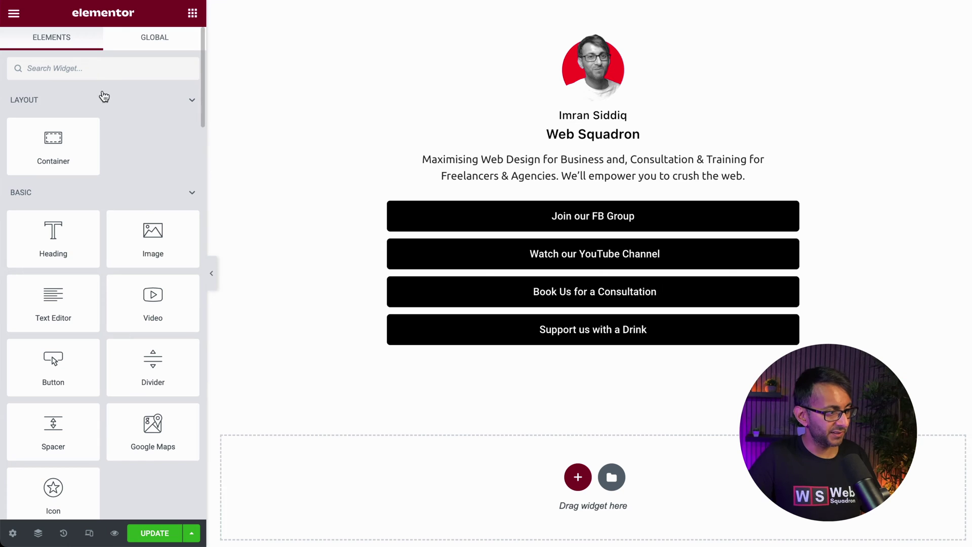
# - Drag an Accordion widget below the Support us with a Drink button and delete its second item
pyautogui.write('accordi')
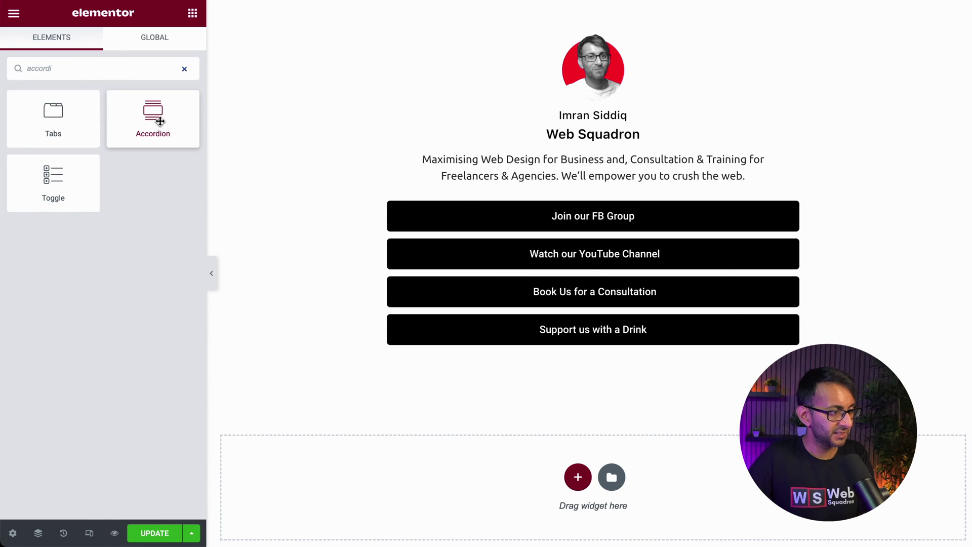
pyautogui.moveTo(153, 119); pyautogui.dragTo(653, 349)
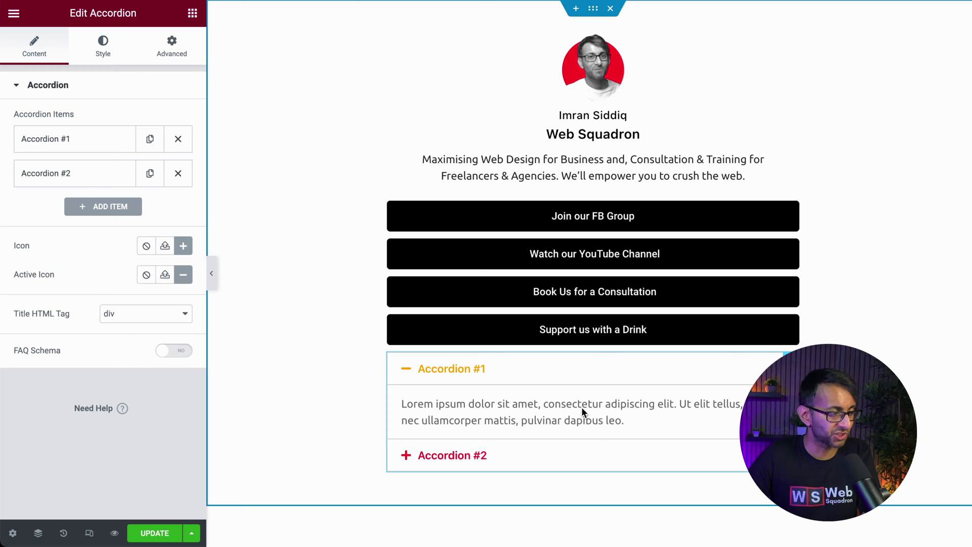
pyautogui.click(178, 173)
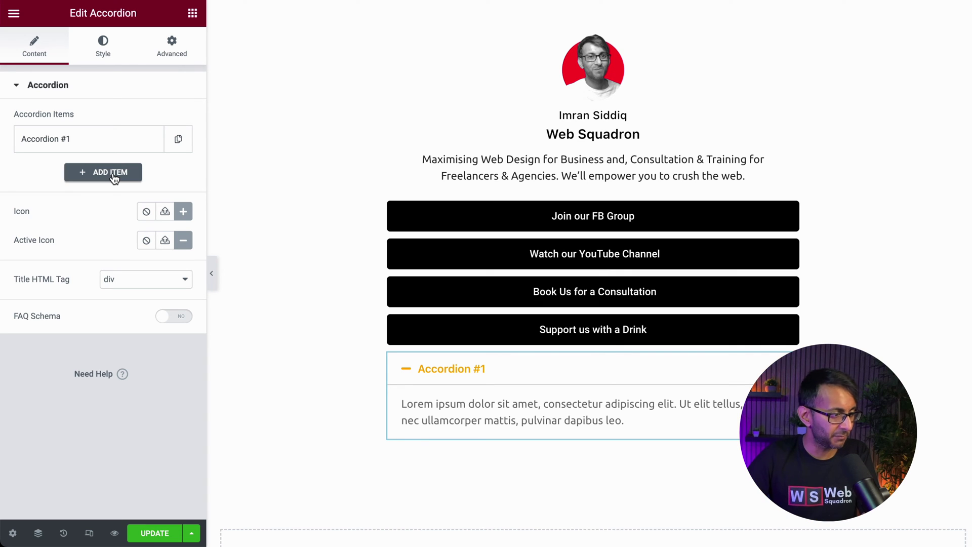
# - Remove the accordion's expand icons and title its item '<center>Support us with a Drink</center>'
pyautogui.click(145, 212)
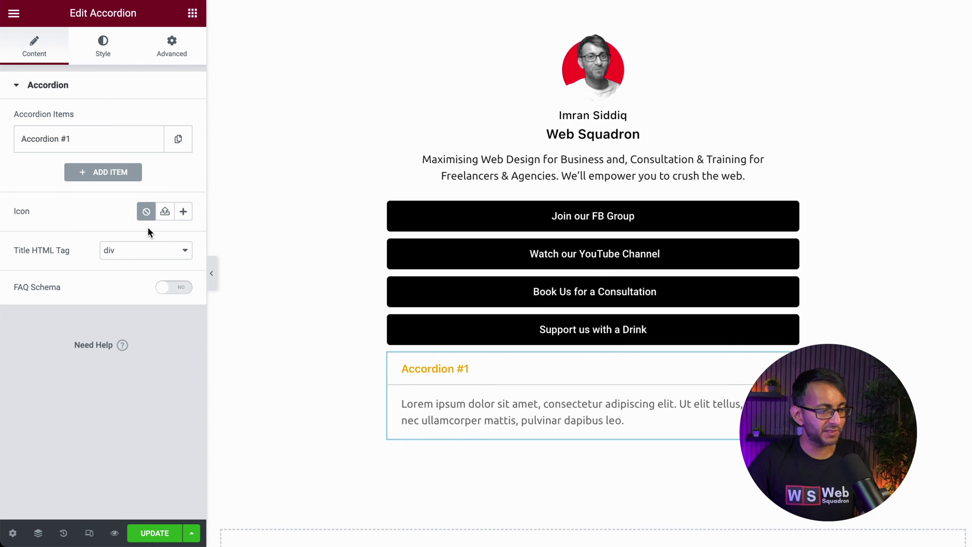
pyautogui.click(71, 142)
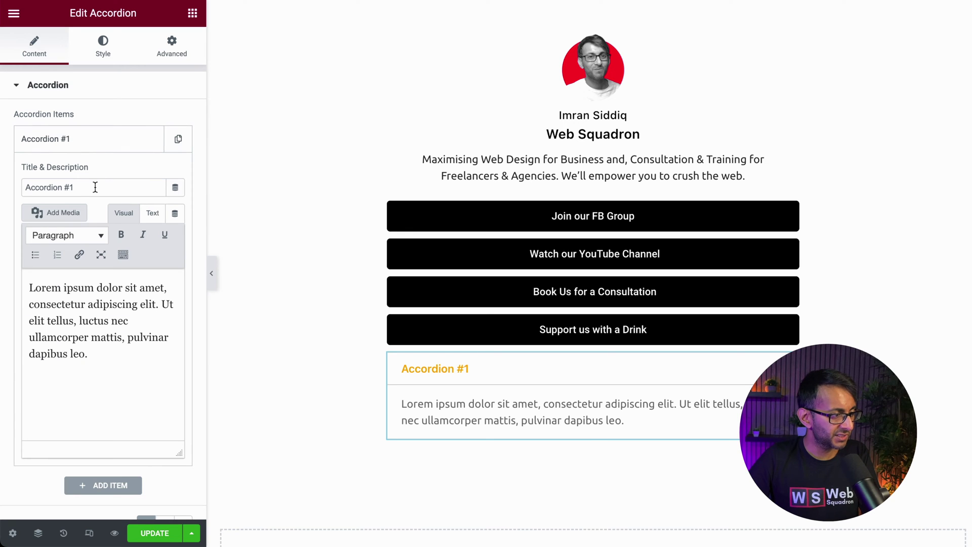
pyautogui.tripleClick(96, 187)
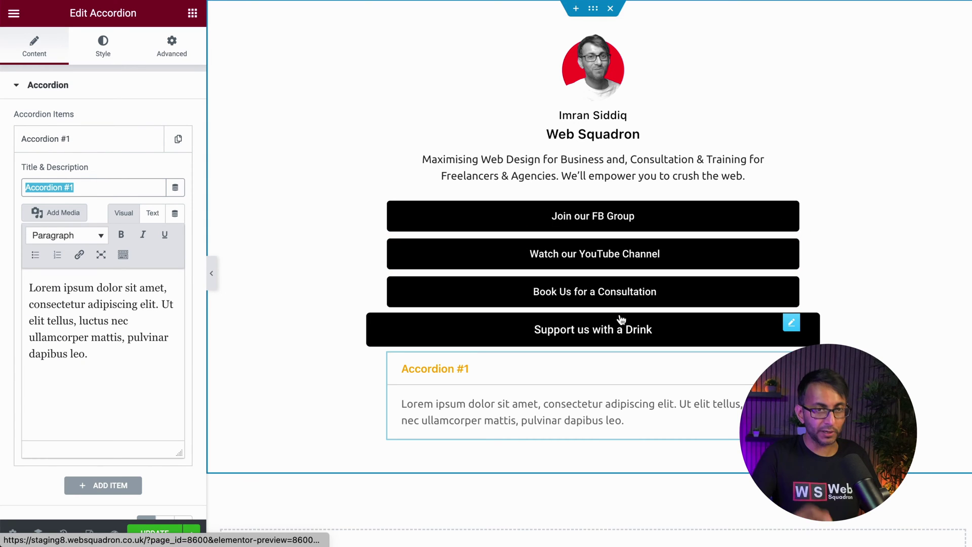
pyautogui.write('<cent')
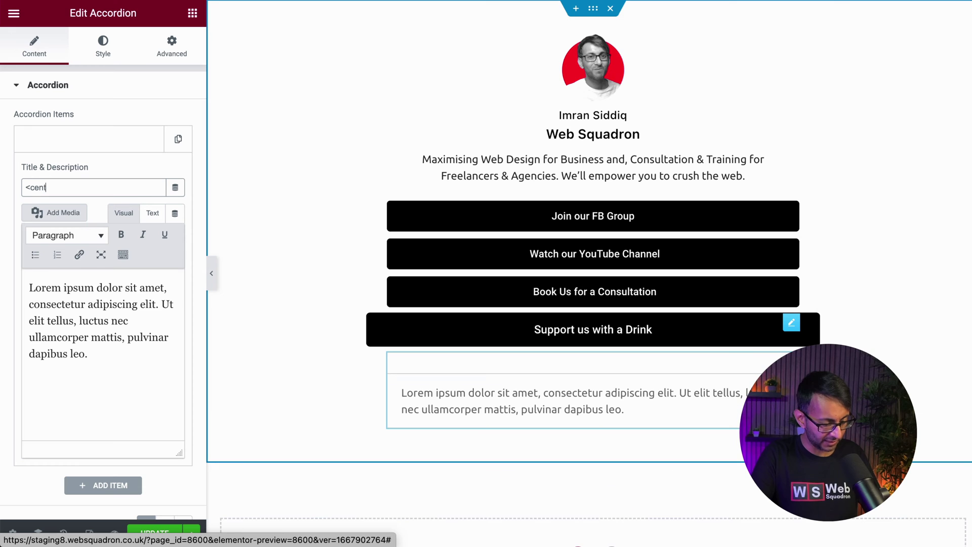
pyautogui.write('er>')
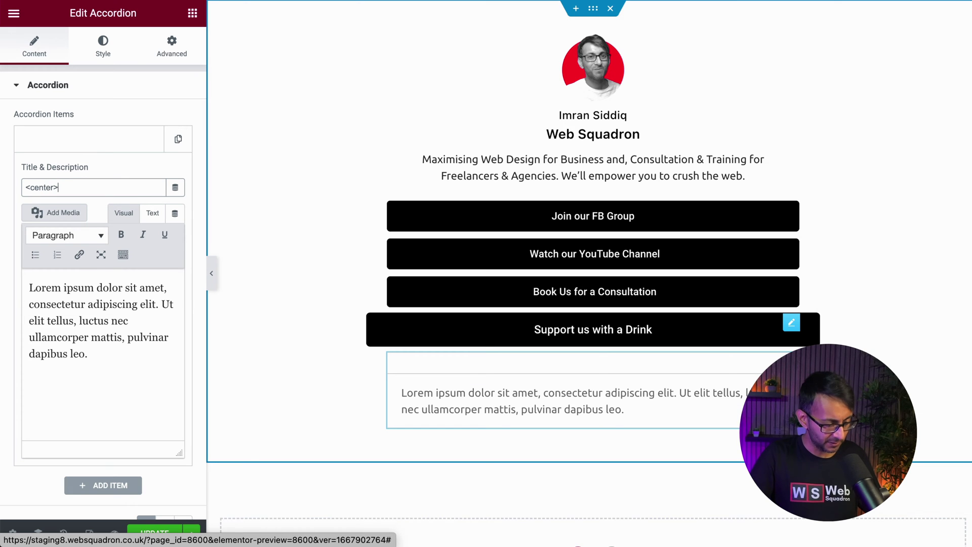
pyautogui.write('Support us with a Drink</center>')
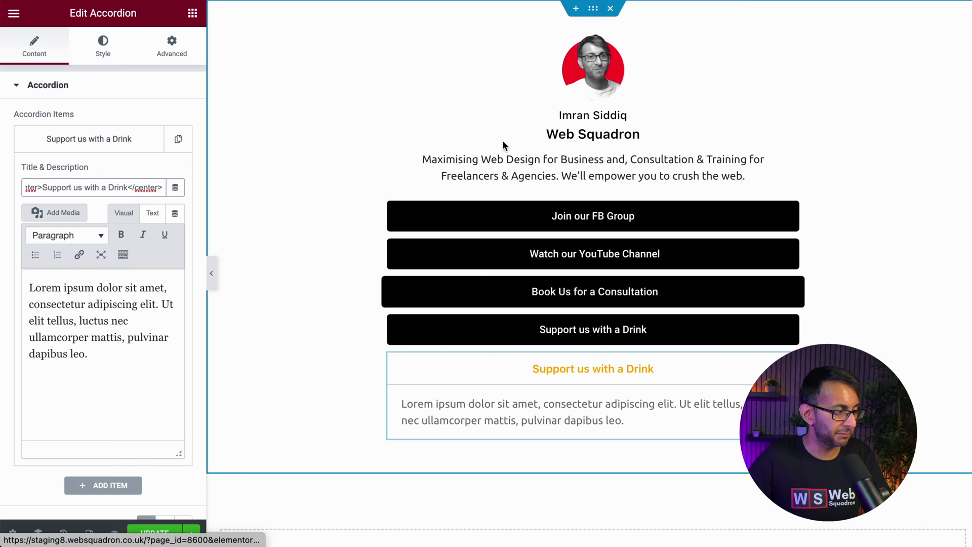
pyautogui.click(104, 47)
# - Style the accordion title with a black background and padding, and delete the standalone Support us with a Drink button
pyautogui.click(93, 202)
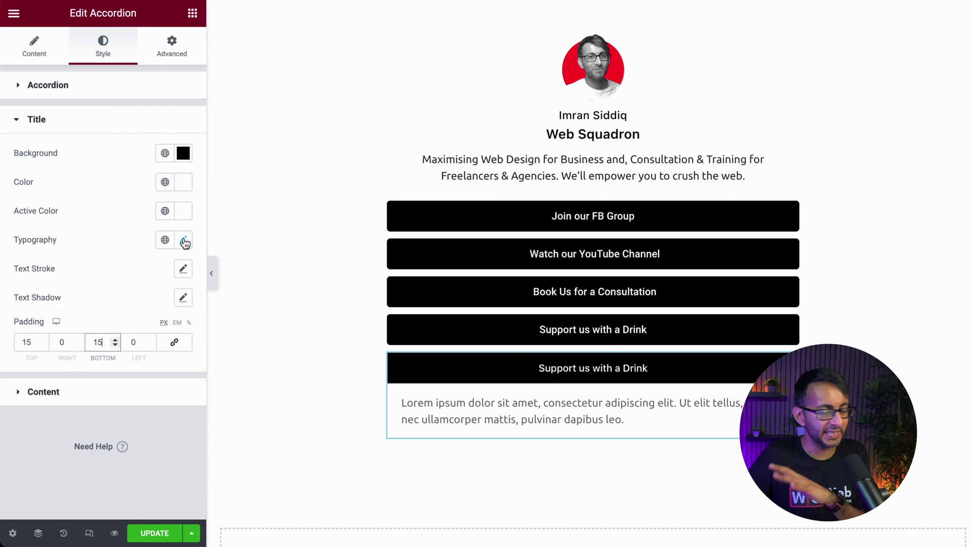
pyautogui.rightClick(641, 334)
pyautogui.click(705, 529)
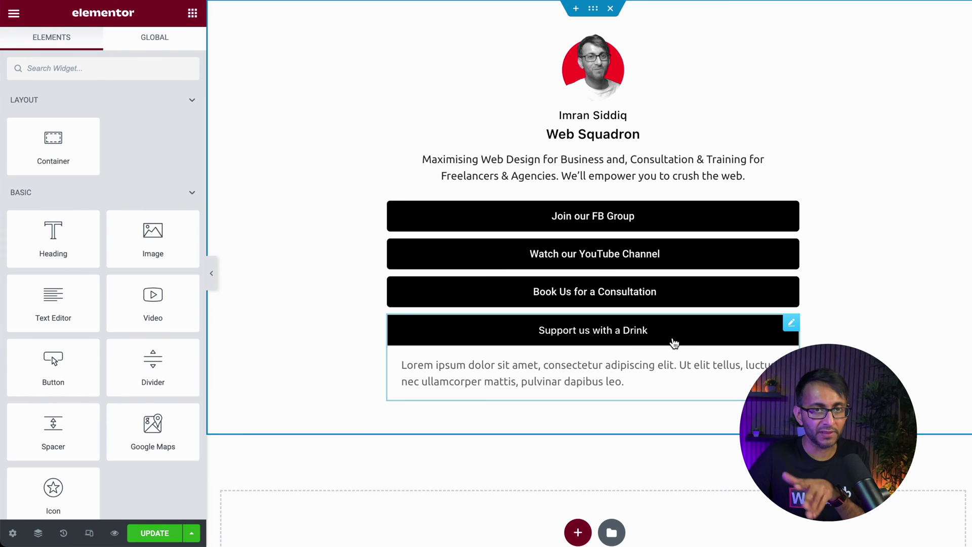
# - Clear all description text from the Support us with a Drink accordion item
pyautogui.click(791, 323)
pyautogui.click(34, 51)
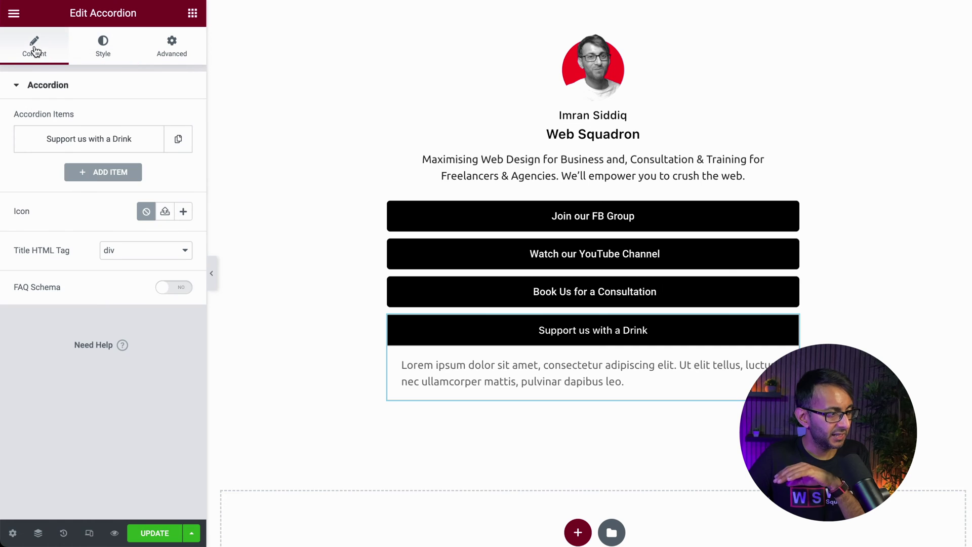
pyautogui.click(106, 144)
pyautogui.click(111, 359)
pyautogui.hotkey('ctrl', 'a')
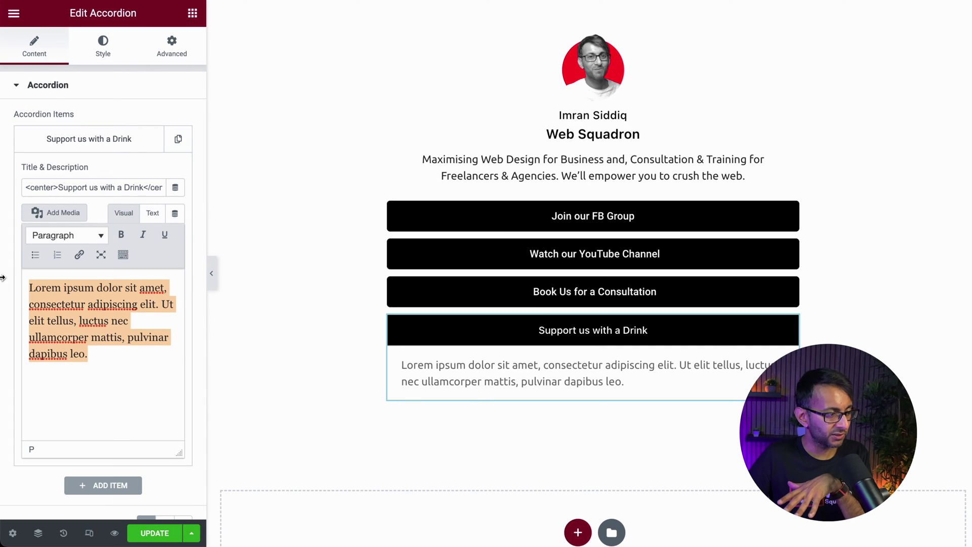
pyautogui.press('BackSpace')
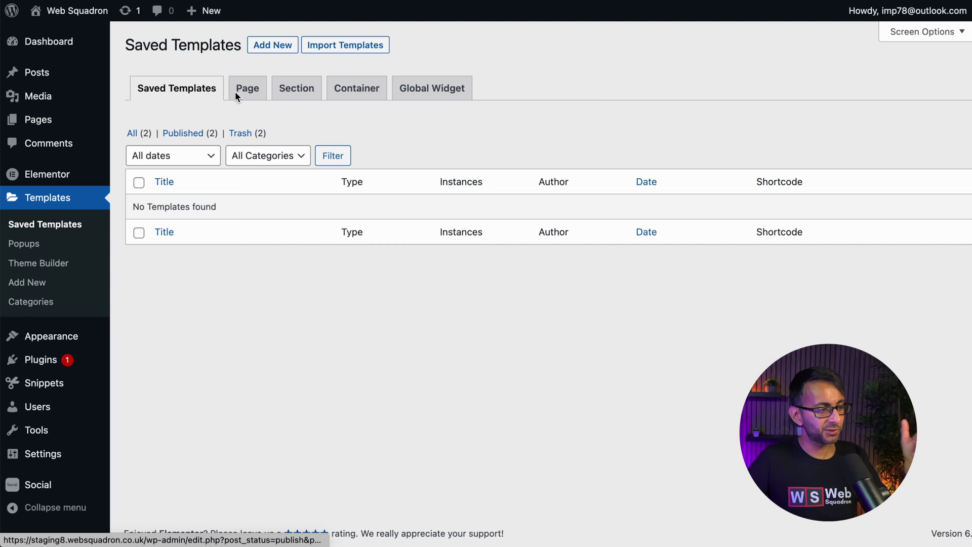
# - Create a Section-type saved template called 'Donate Accordion' and dismiss the template library
pyautogui.click(272, 44)
pyautogui.click(581, 276)
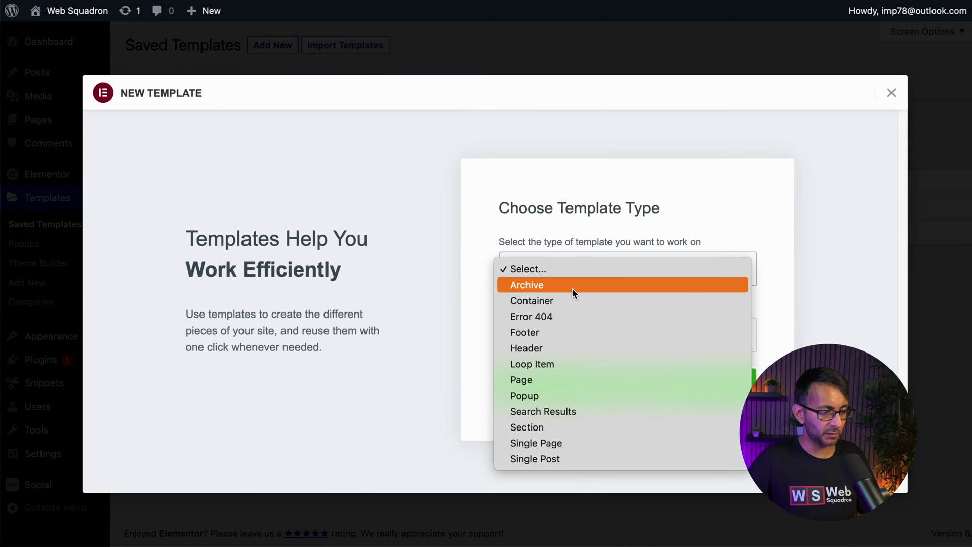
pyautogui.click(566, 426)
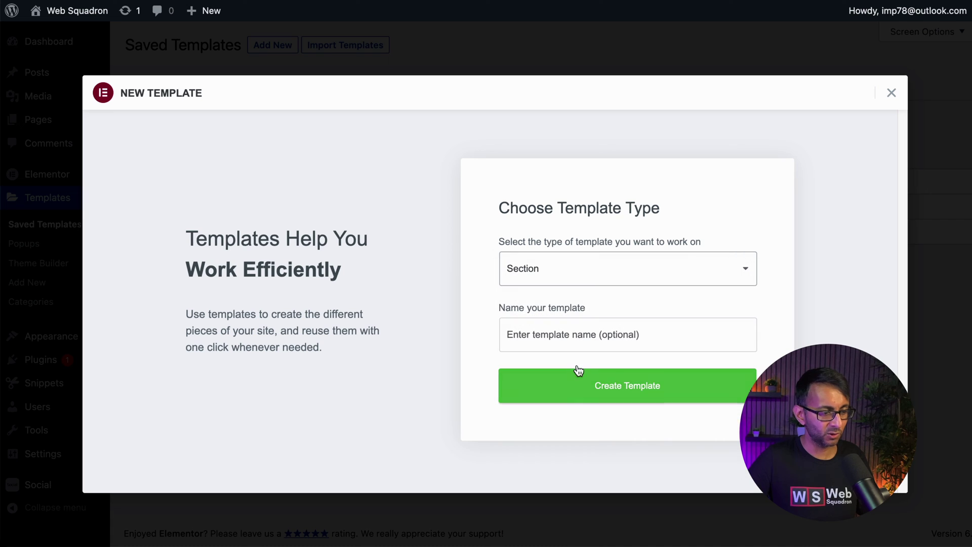
pyautogui.click(583, 342)
pyautogui.write('Donate Accordion')
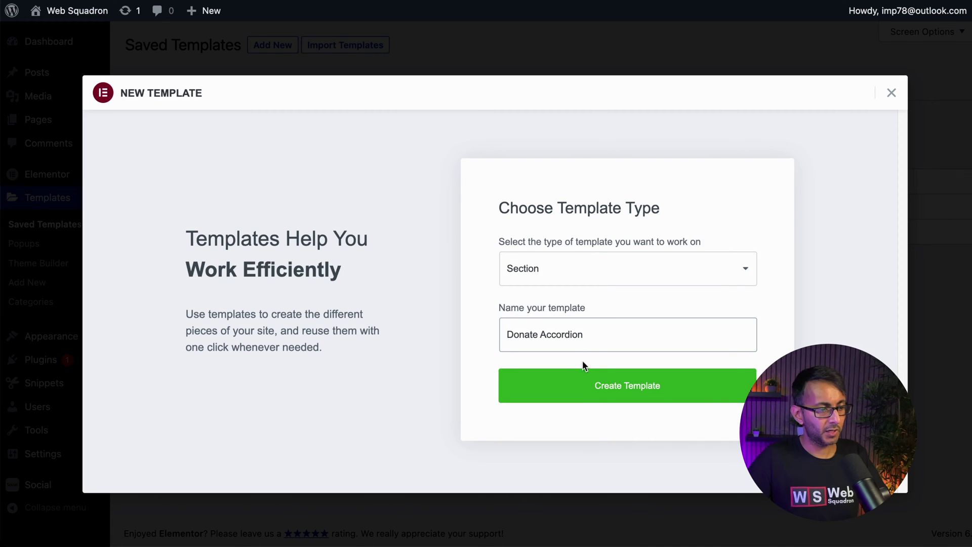
pyautogui.click(600, 388)
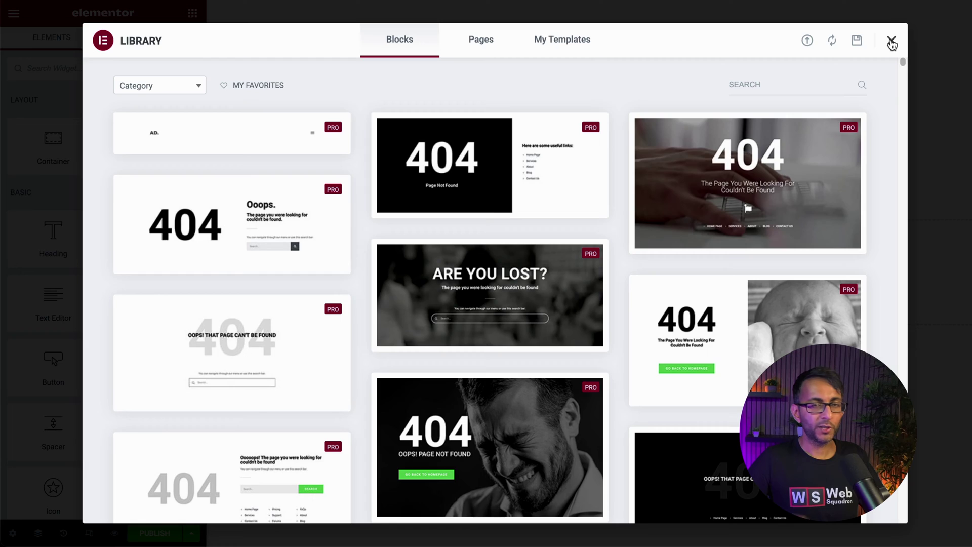
pyautogui.click(891, 43)
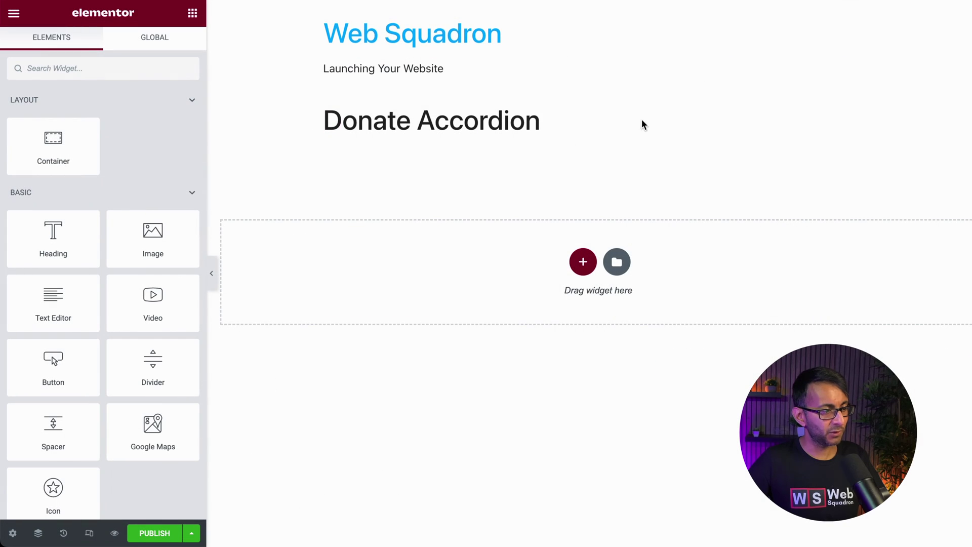
# - Add a single vertically stacking container, replacing a mistakenly added four-column one
pyautogui.click(582, 262)
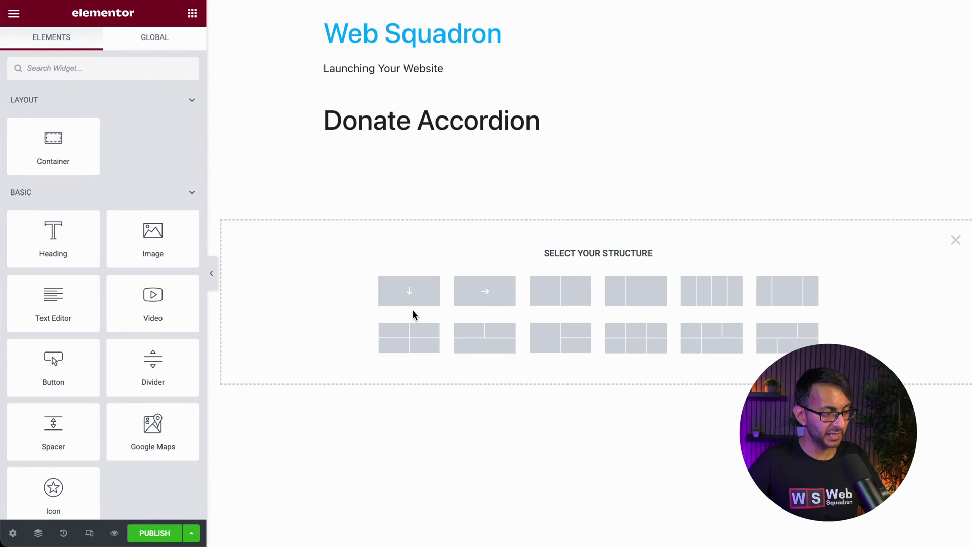
pyautogui.click(714, 303)
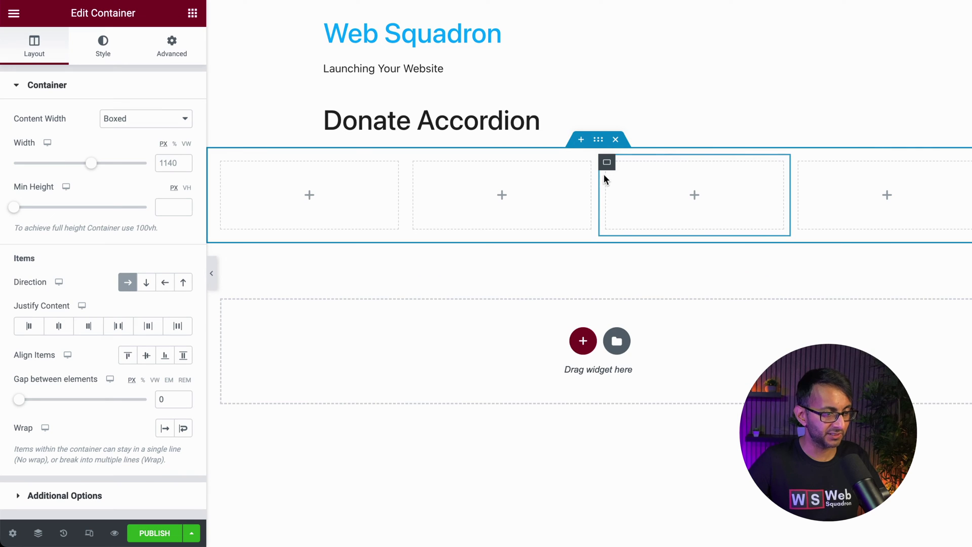
pyautogui.click(616, 140)
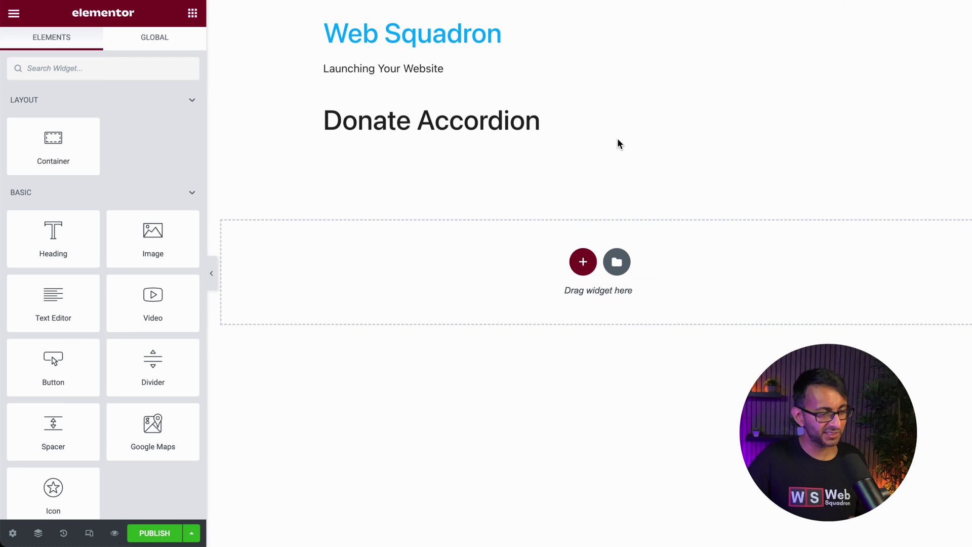
pyautogui.click(583, 261)
pyautogui.click(421, 297)
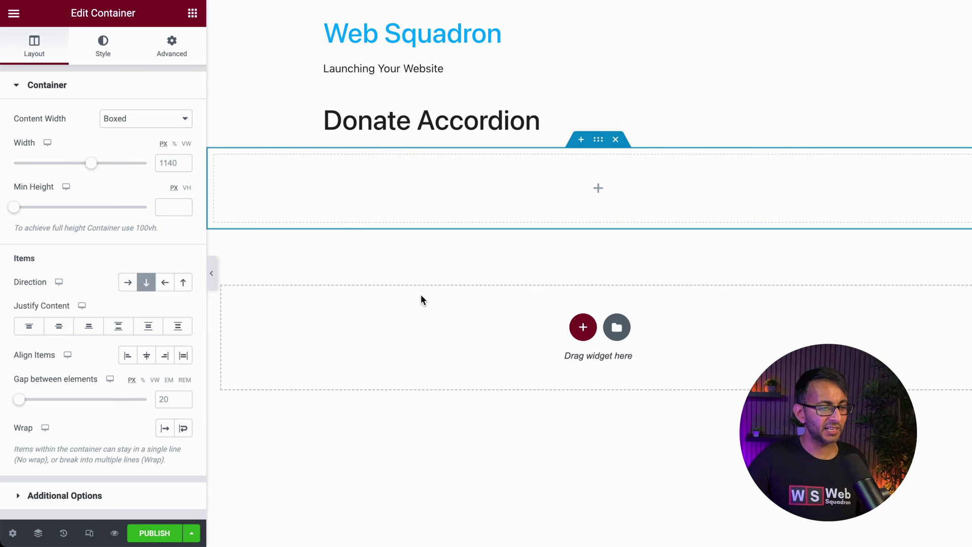
pyautogui.click(193, 14)
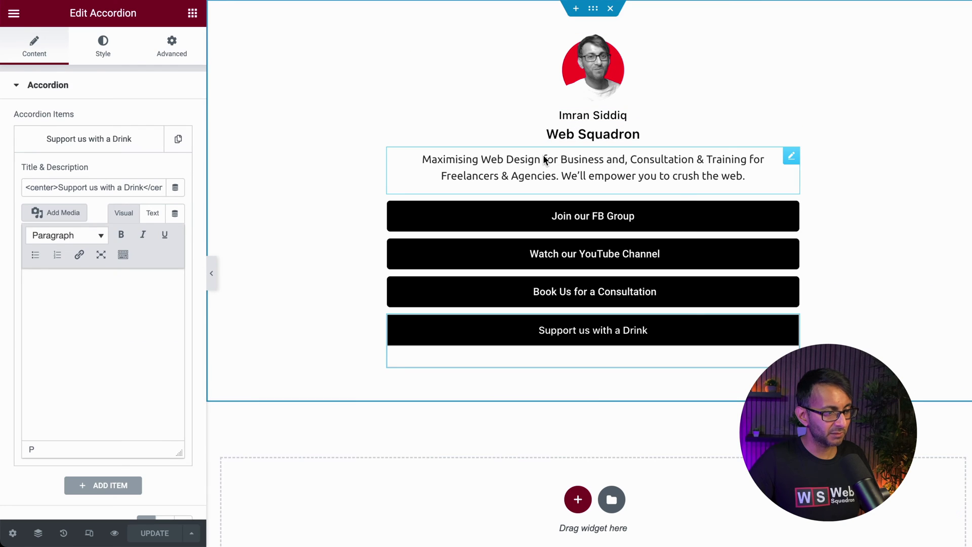
# - Copy the 'Support us to create Amazing Content' text widget from the socials page into the container
pyautogui.rightClick(545, 158)
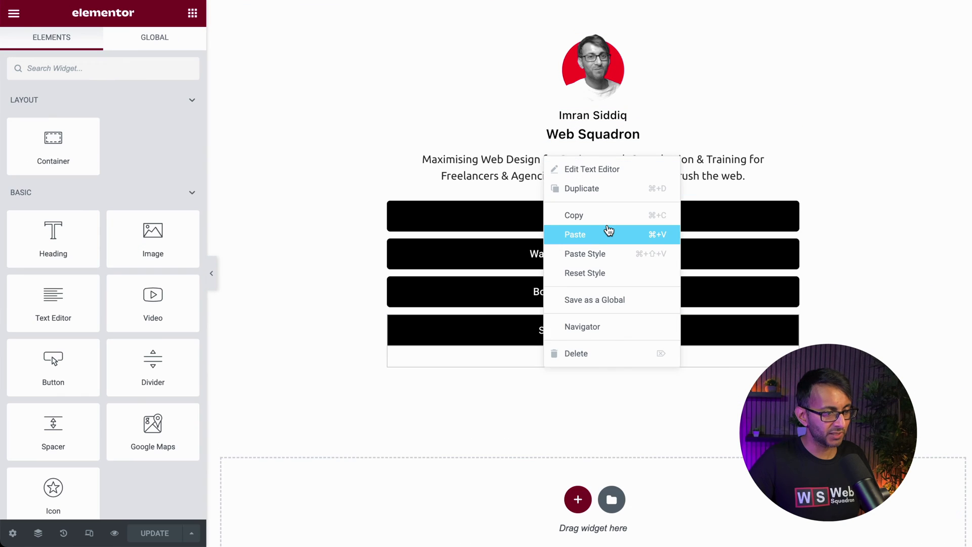
pyautogui.click(609, 226)
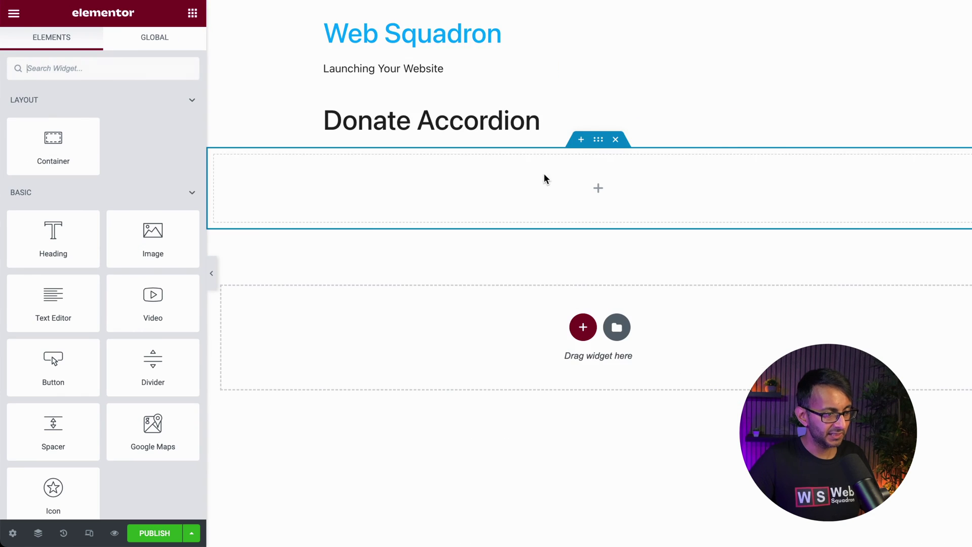
pyautogui.rightClick(549, 188)
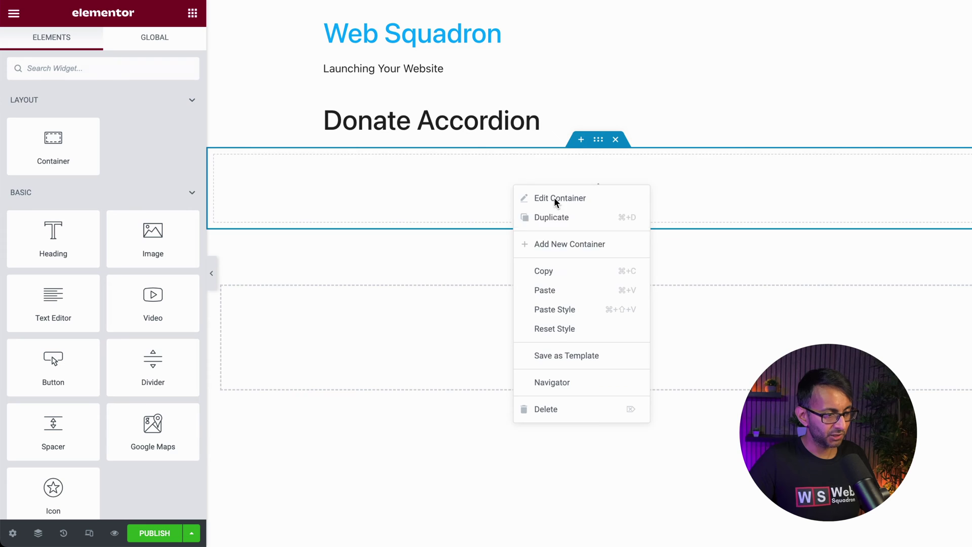
pyautogui.click(586, 289)
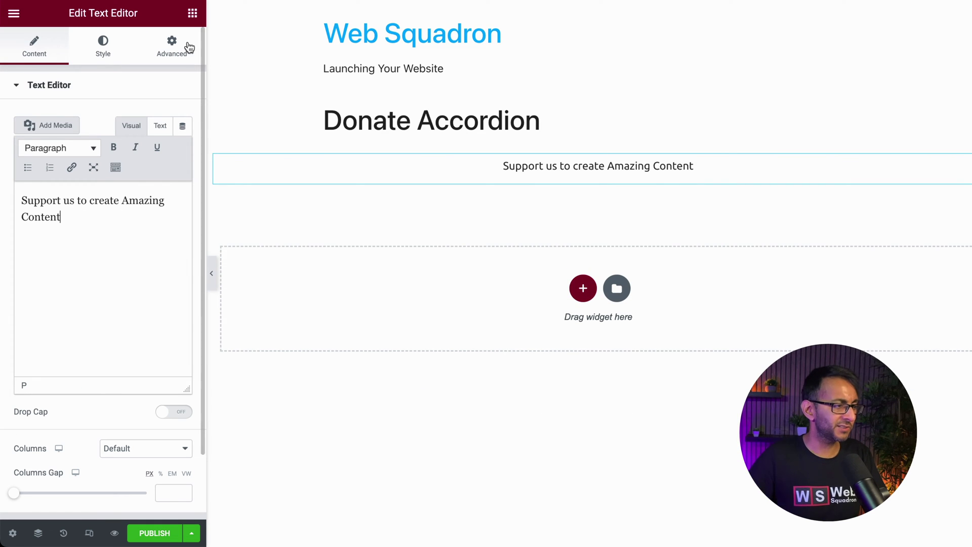
pyautogui.click(191, 20)
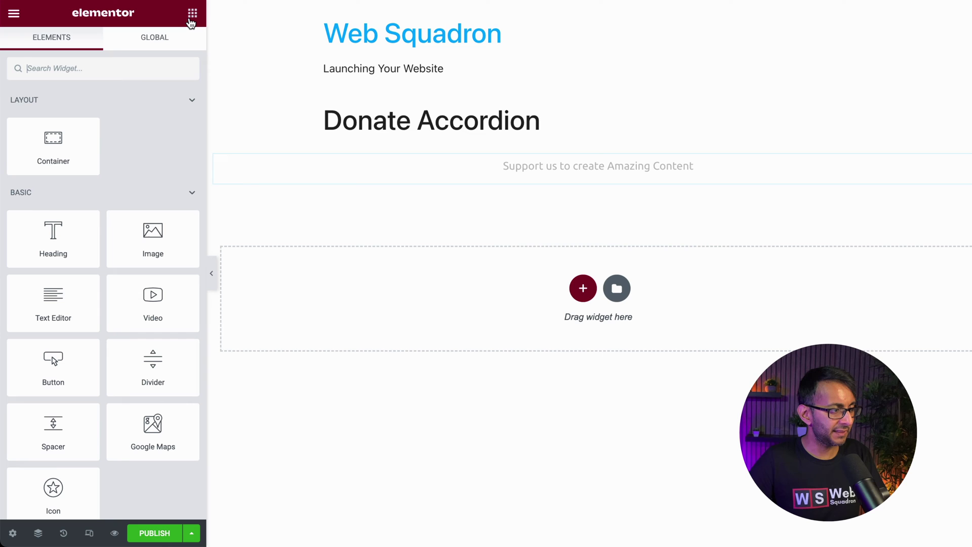
# - Place a PayPal Button widget below the Support us text
pyautogui.click(90, 68)
pyautogui.write('paypal')
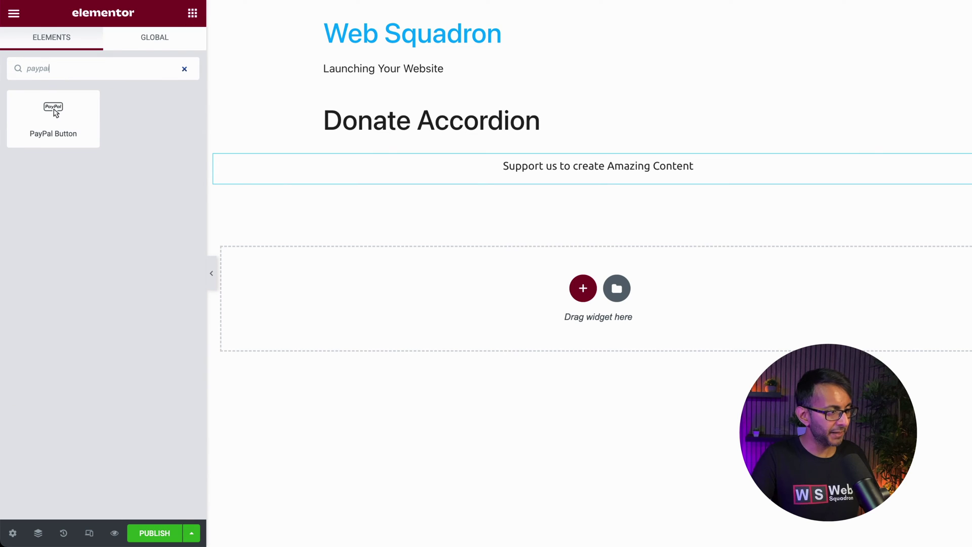
pyautogui.moveTo(79, 101); pyautogui.dragTo(608, 187)
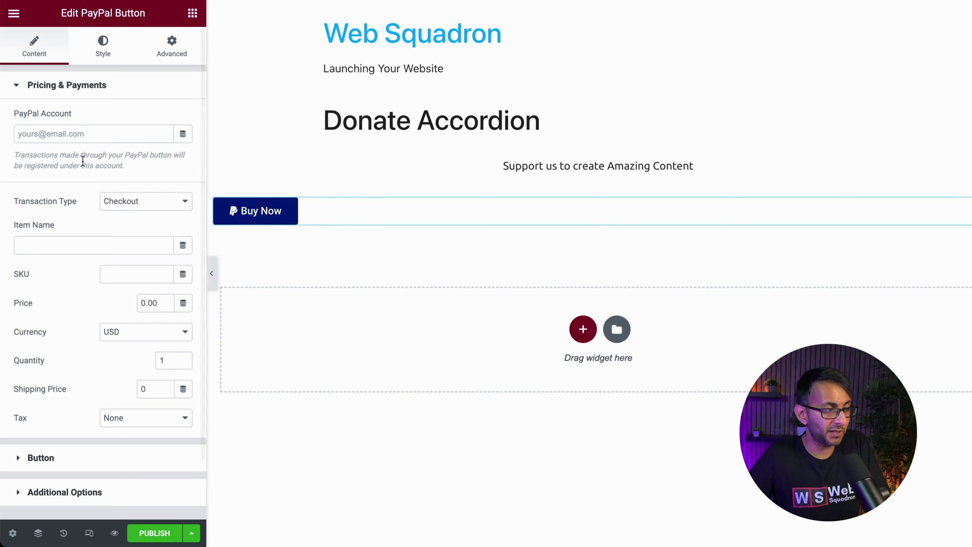
# - Set the PayPal button to price 1, currency GBP, label £1, no icon, centre alignment
pyautogui.click(95, 133)
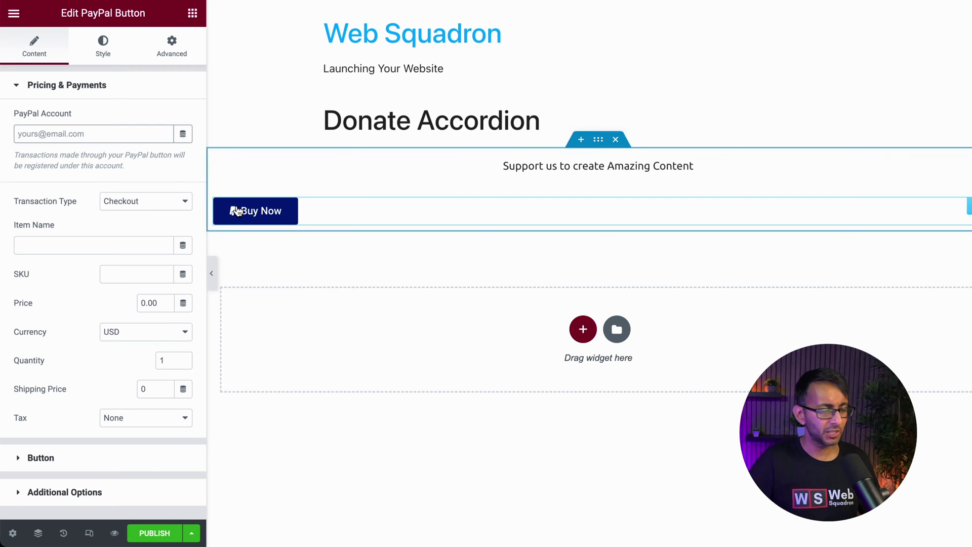
pyautogui.click(164, 301)
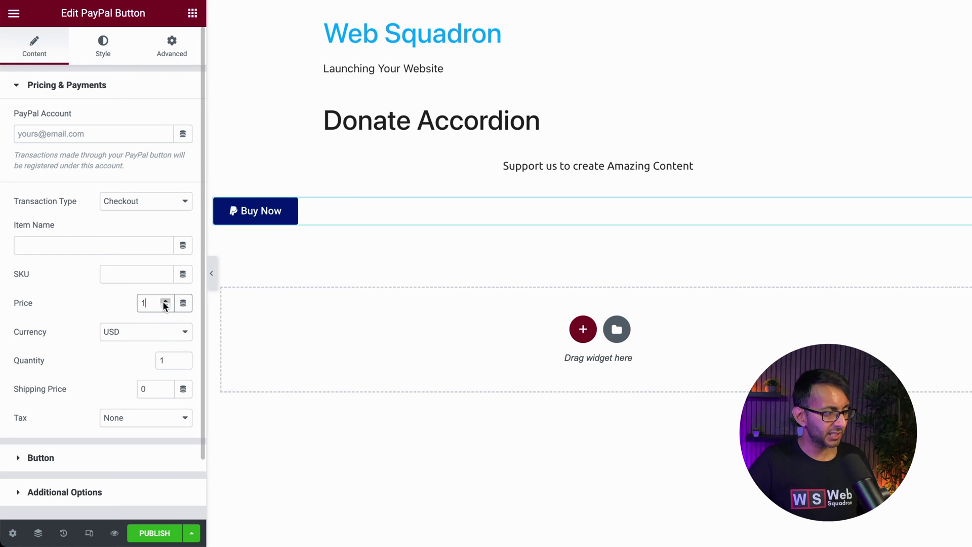
pyautogui.click(137, 334)
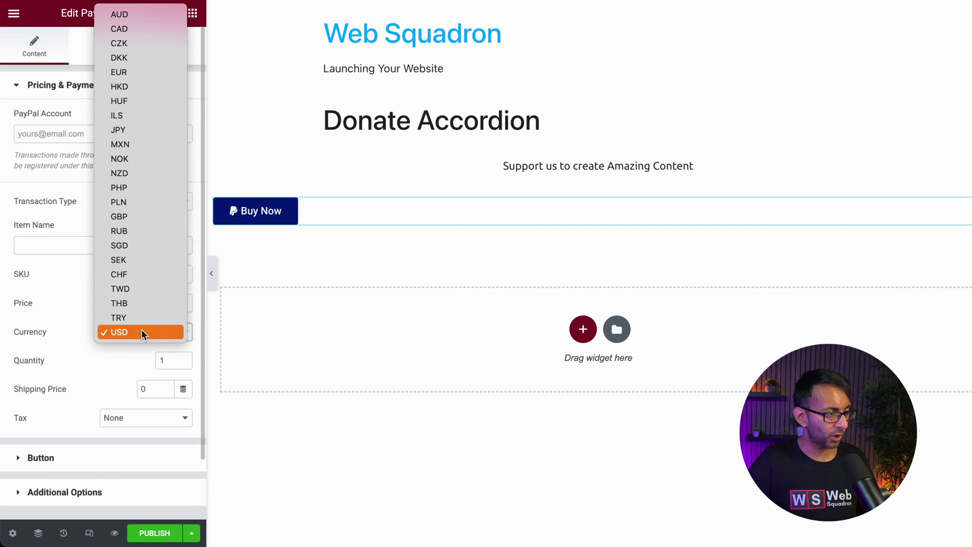
pyautogui.click(139, 218)
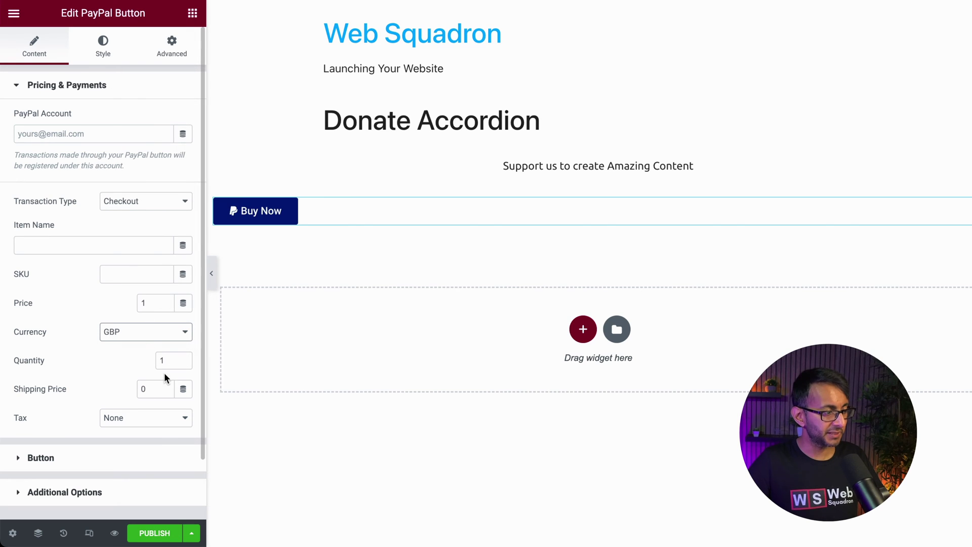
pyautogui.click(40, 458)
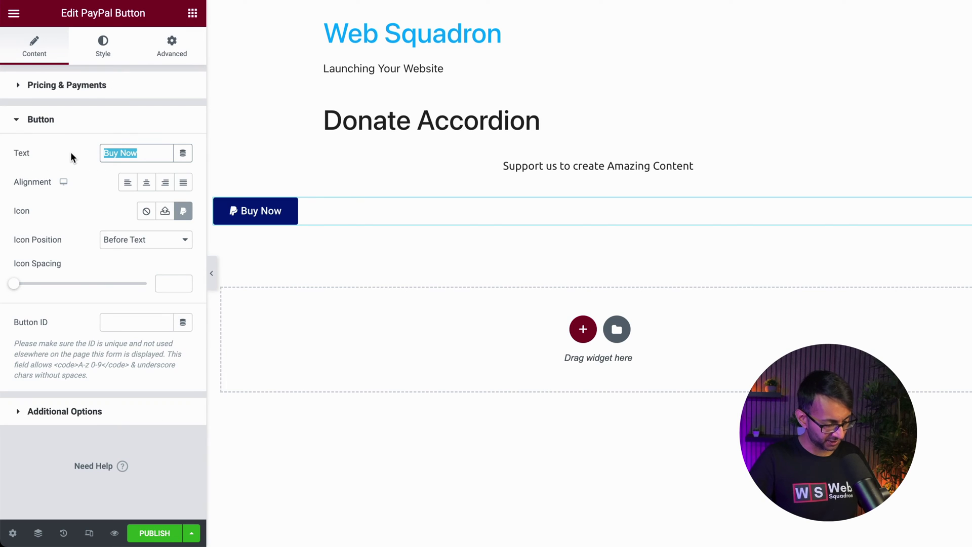
pyautogui.write('£1')
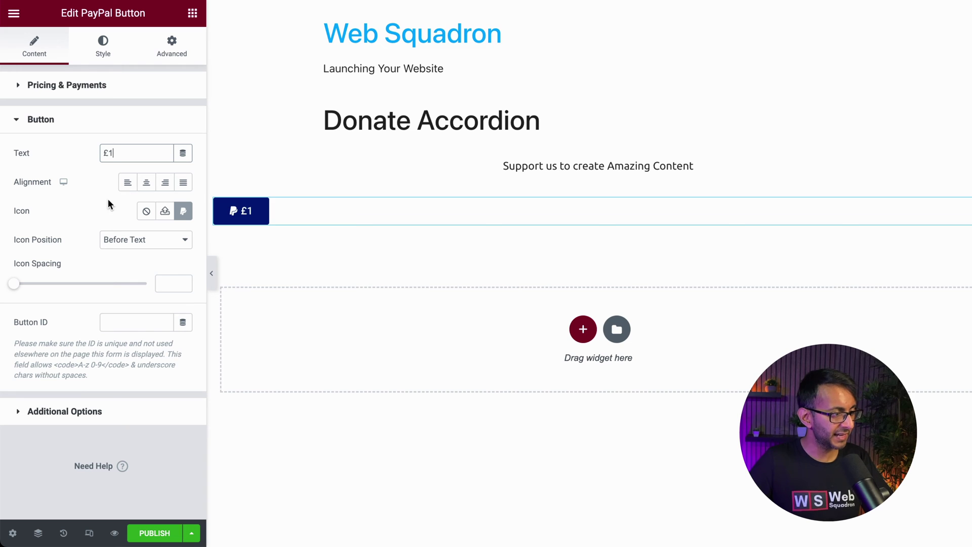
pyautogui.click(146, 211)
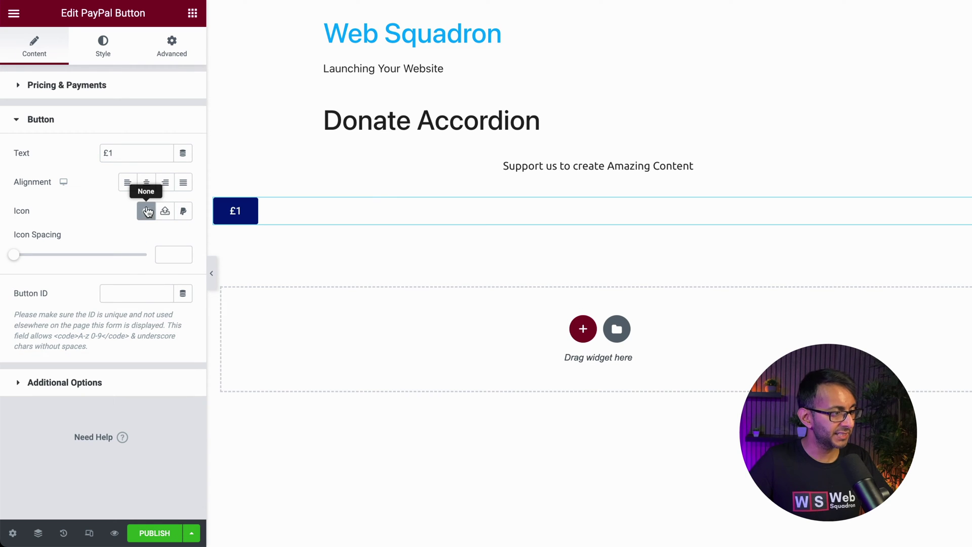
pyautogui.click(146, 185)
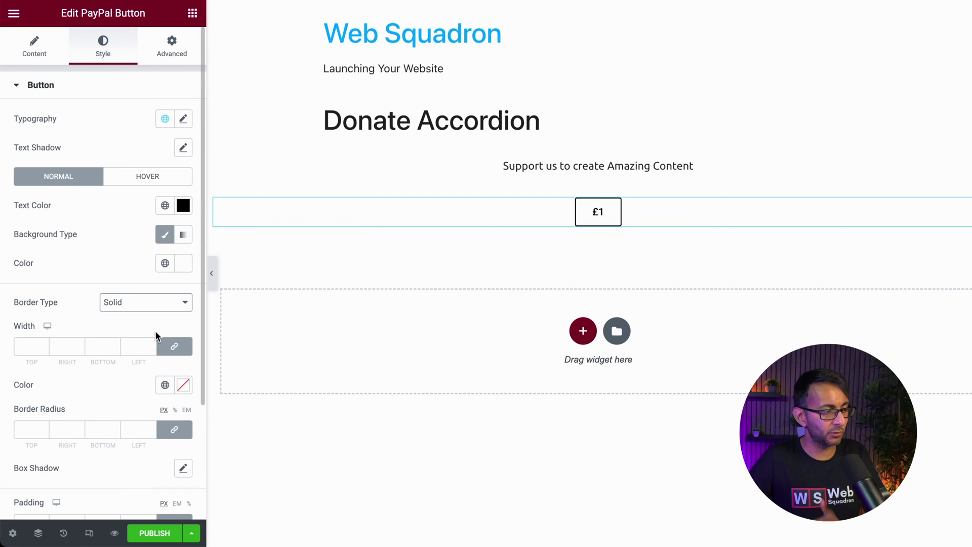
# - Set the £1 button's border width to 1 and border radius to 5
pyautogui.click(27, 344)
pyautogui.write('2')
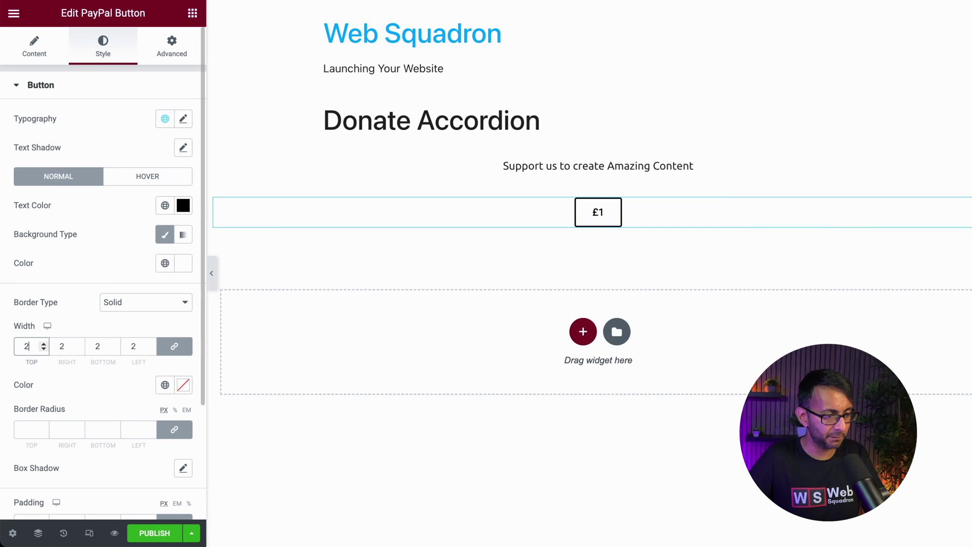
pyautogui.press('BackSpace')
pyautogui.write('1')
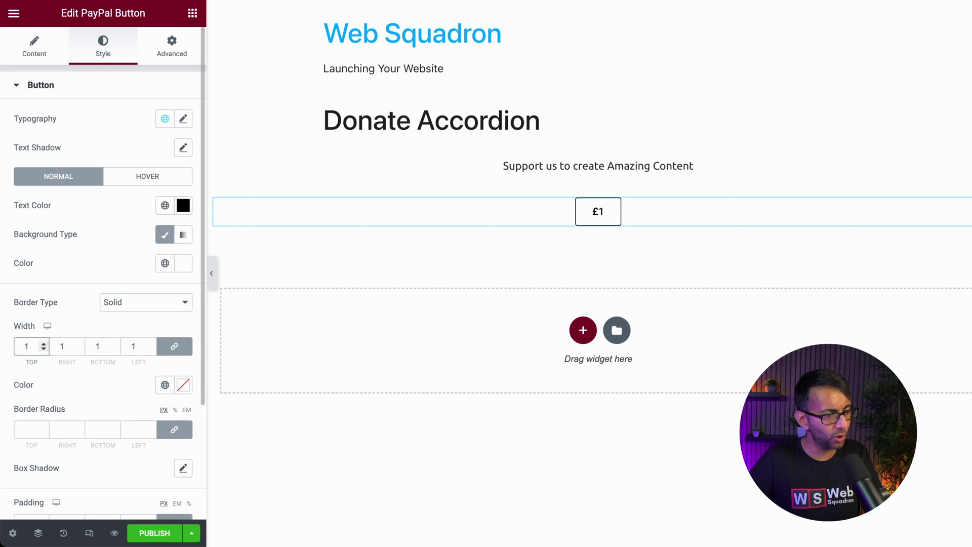
pyautogui.click(33, 429)
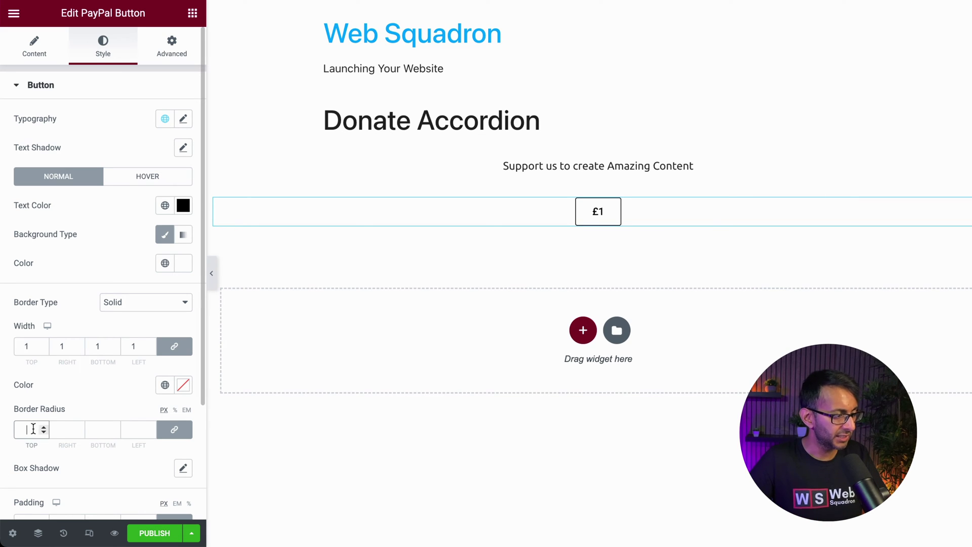
pyautogui.write('5')
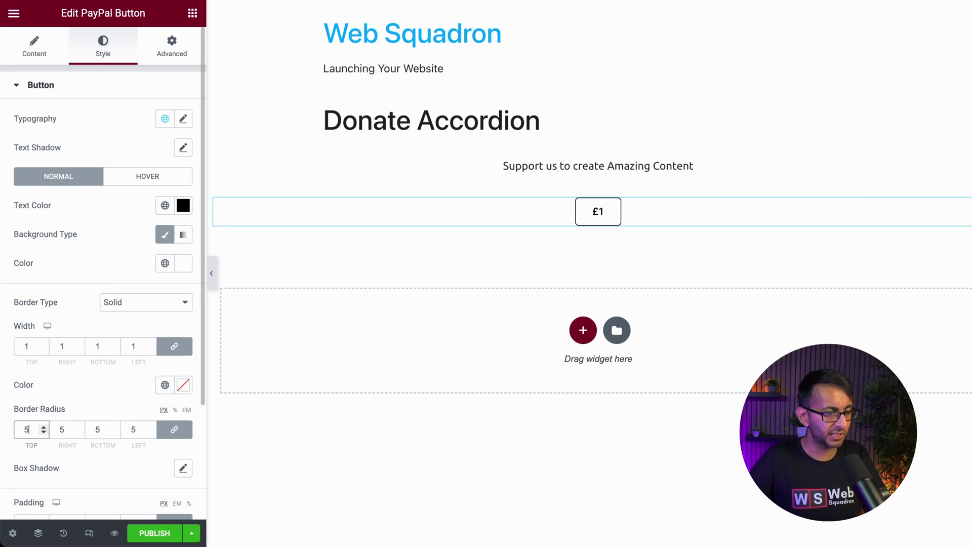
pyautogui.click(603, 230)
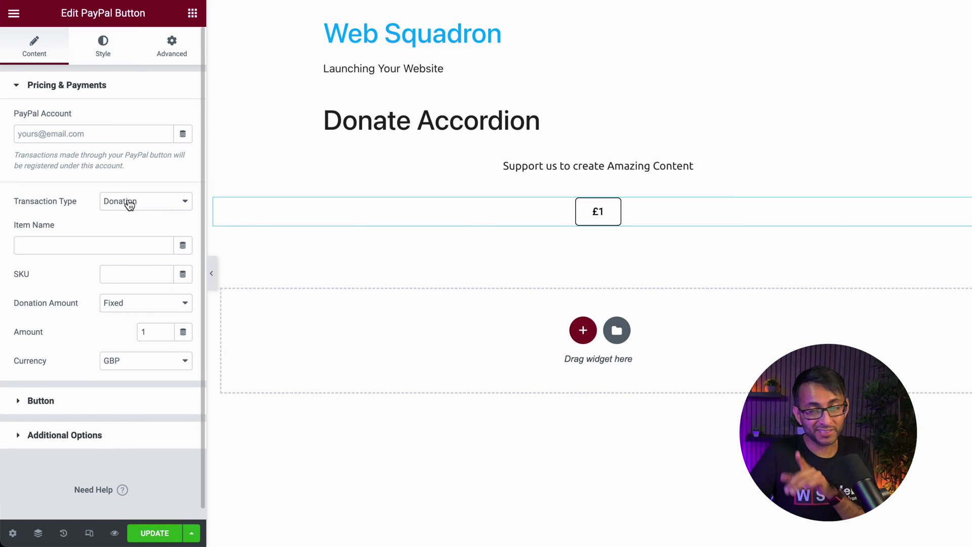
# - Keep a fixed donation amount and duplicate the £1 button twice
pyautogui.click(138, 307)
pyautogui.click(141, 293)
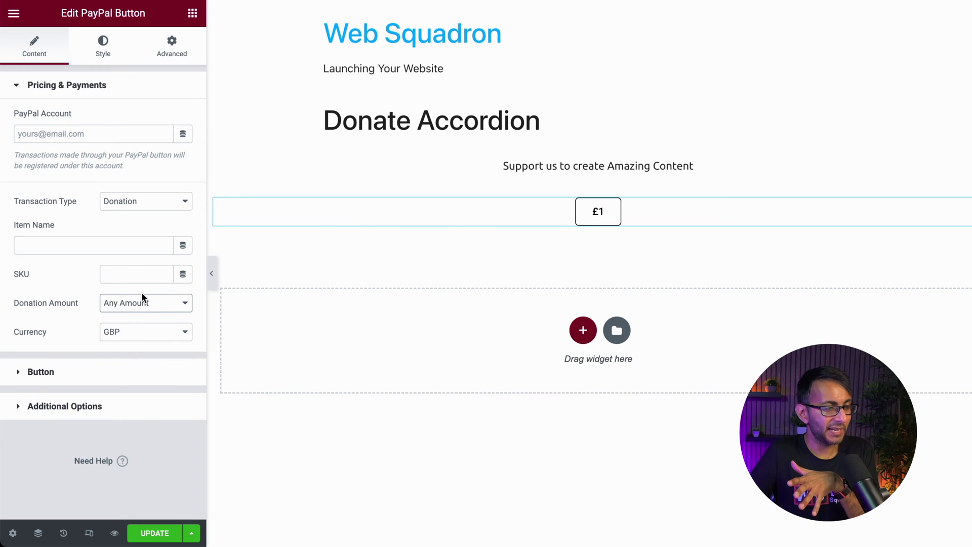
pyautogui.click(147, 307)
pyautogui.click(143, 315)
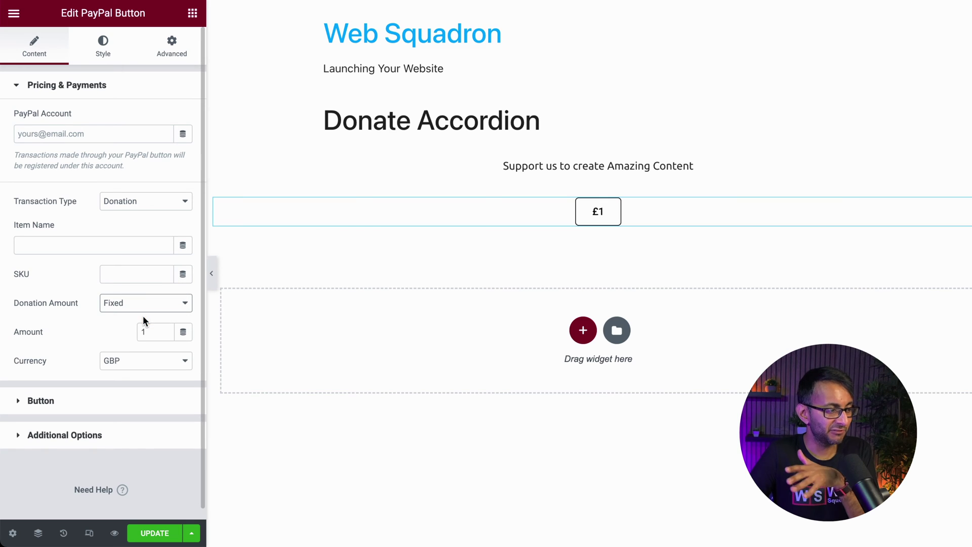
pyautogui.rightClick(587, 212)
pyautogui.click(611, 245)
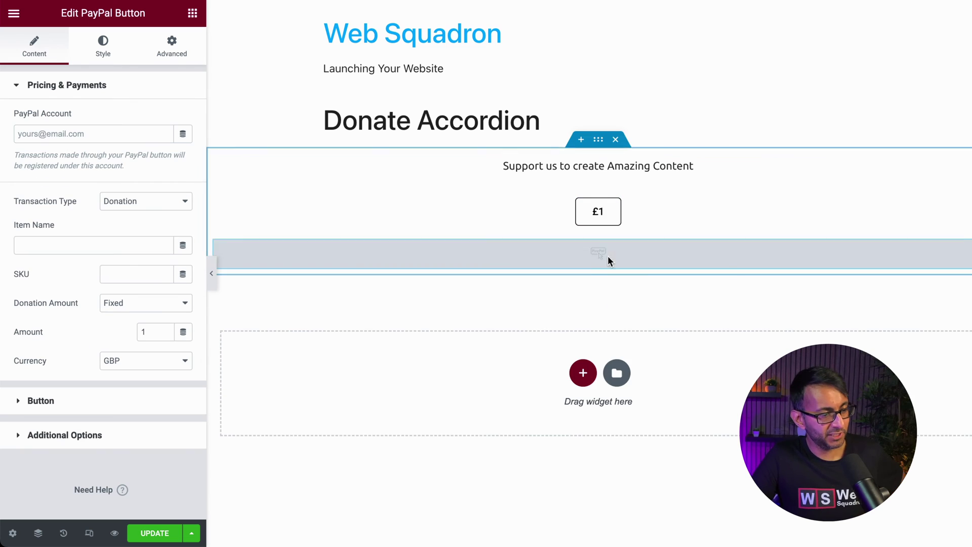
pyautogui.rightClick(595, 266)
pyautogui.click(646, 300)
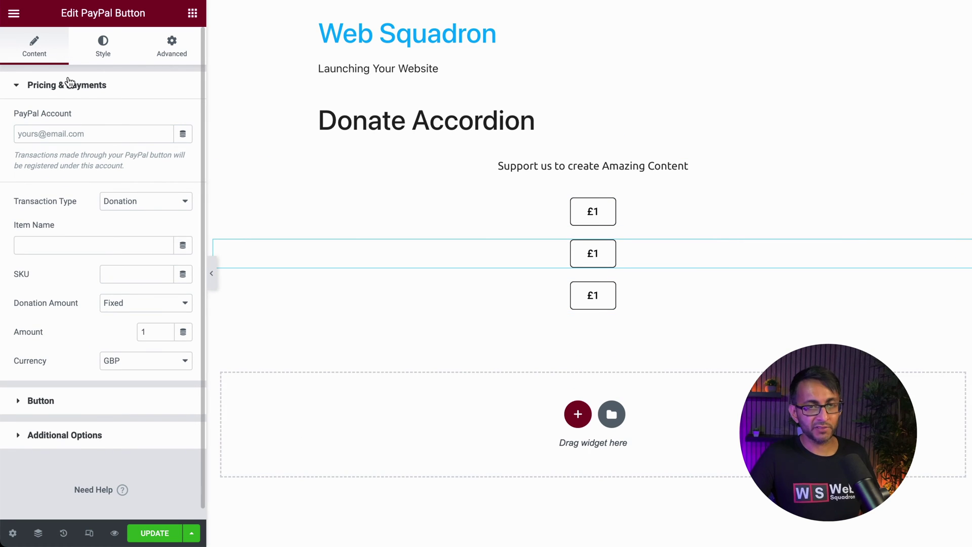
# - Change the second button's amount and label to 5, reading £5
pyautogui.doubleClick(144, 332)
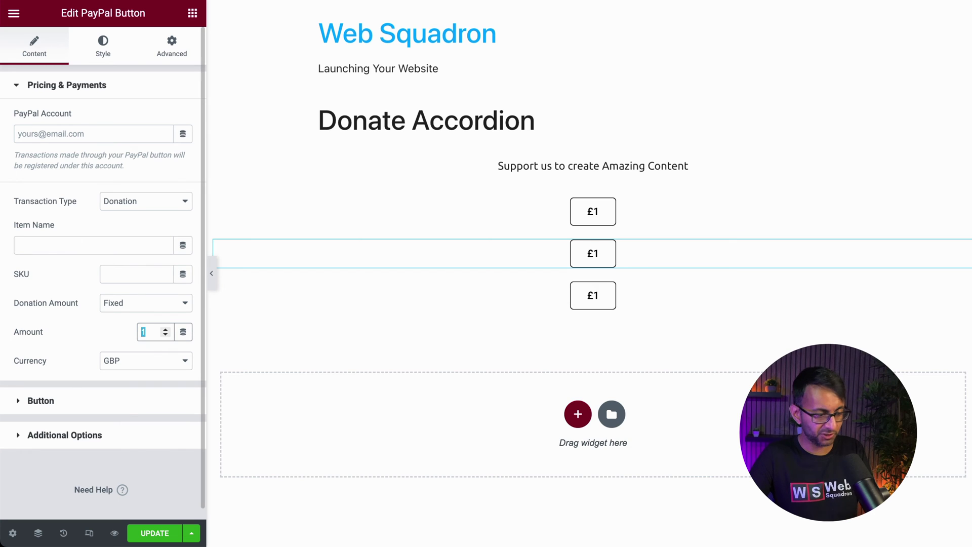
pyautogui.click(137, 401)
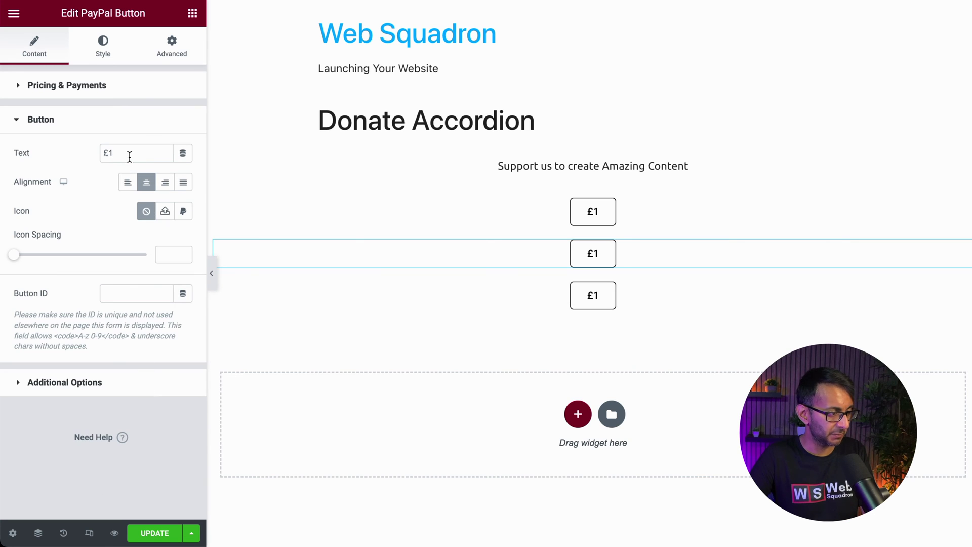
pyautogui.click(129, 156)
pyautogui.press('BackSpace')
pyautogui.write('5')
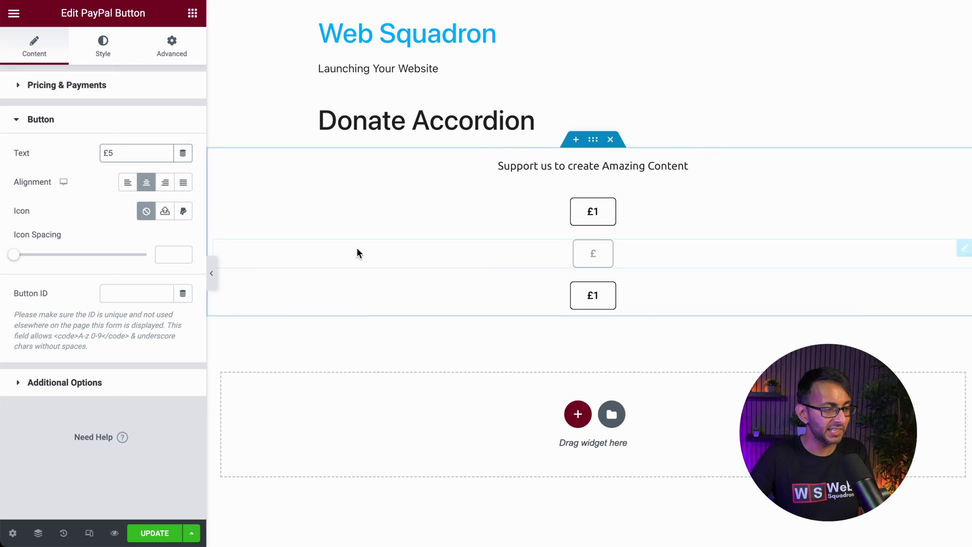
# - Change the third button's amount to 10 and its label to £10
pyautogui.click(623, 292)
pyautogui.click(157, 331)
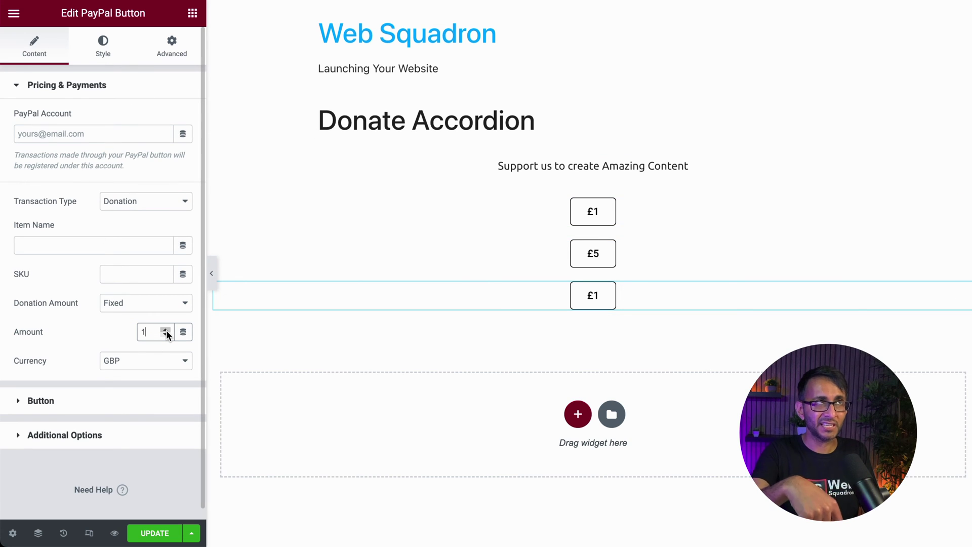
pyautogui.write('0')
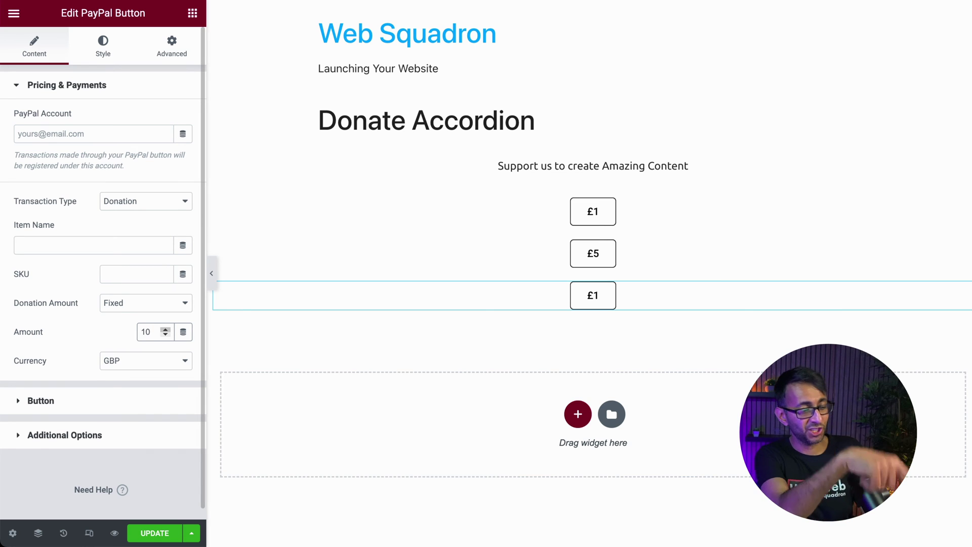
pyautogui.click(116, 406)
pyautogui.click(116, 407)
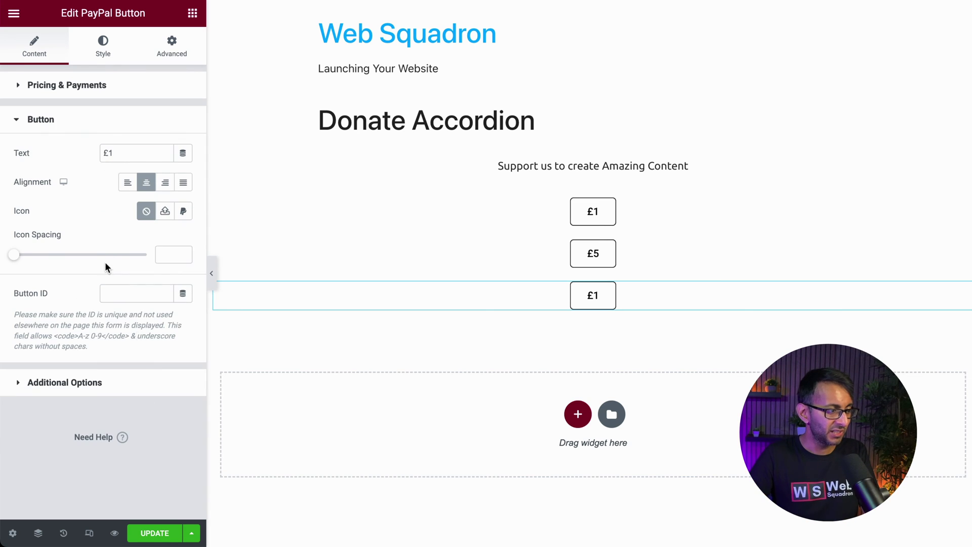
pyautogui.click(117, 153)
pyautogui.write('0')
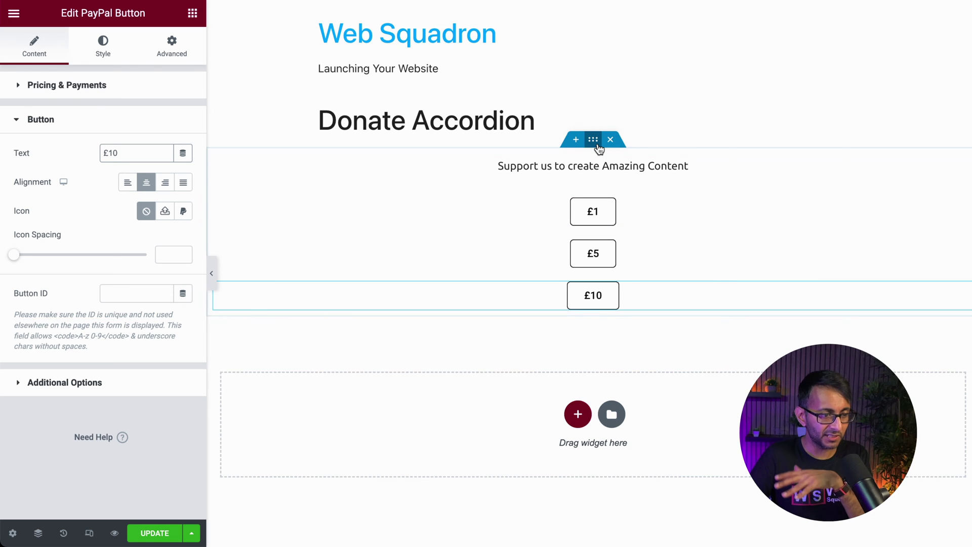
# - Set the container direction to Row with wrapping, and make the support text full width
pyautogui.click(593, 140)
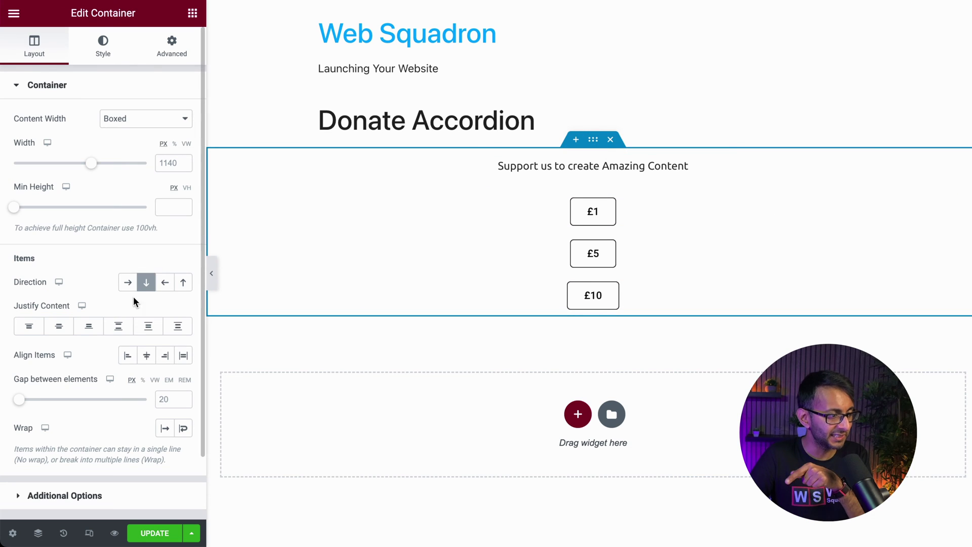
pyautogui.click(128, 283)
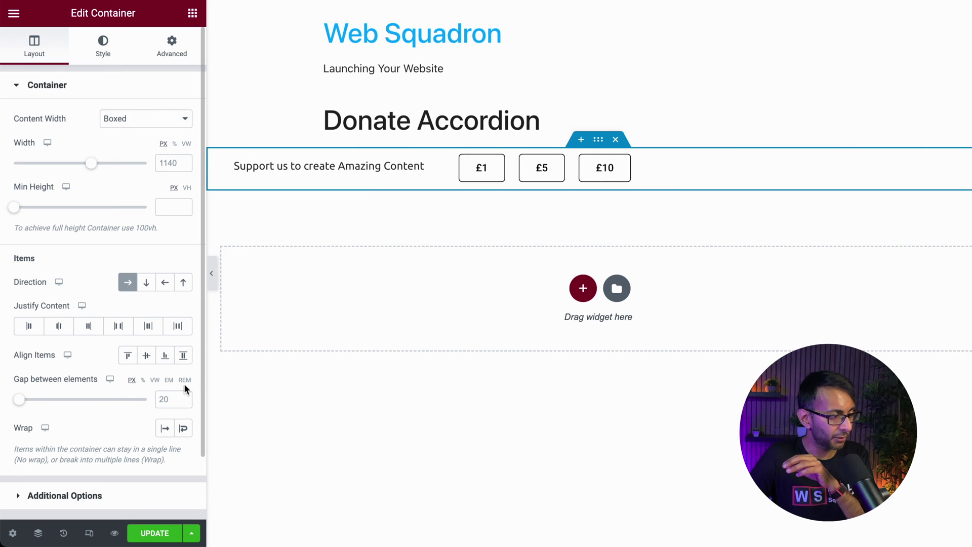
pyautogui.click(184, 428)
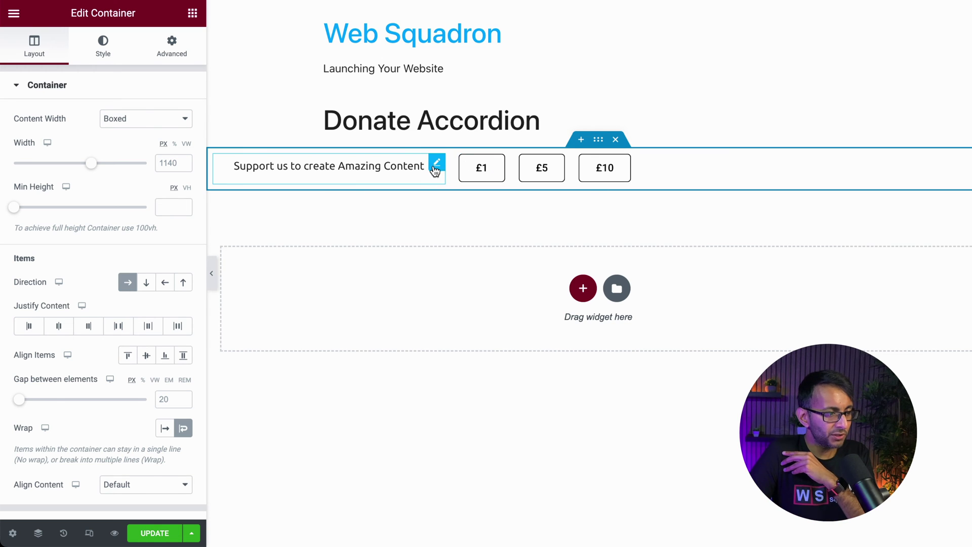
pyautogui.click(434, 167)
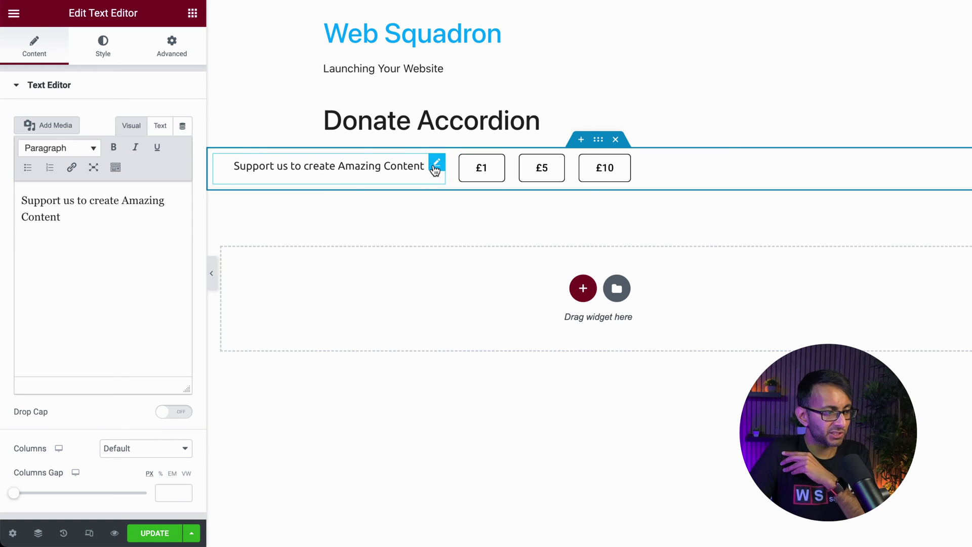
pyautogui.click(179, 44)
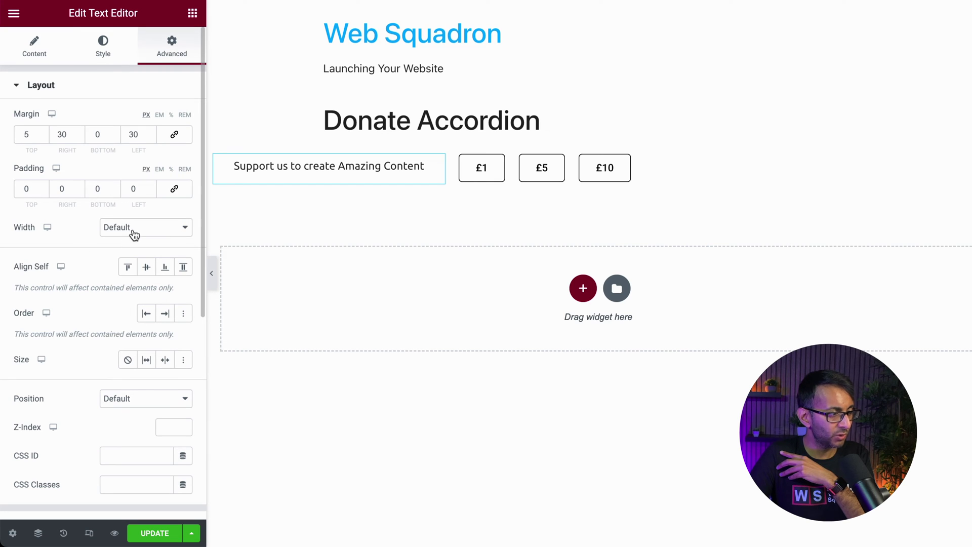
pyautogui.click(134, 234)
pyautogui.click(142, 239)
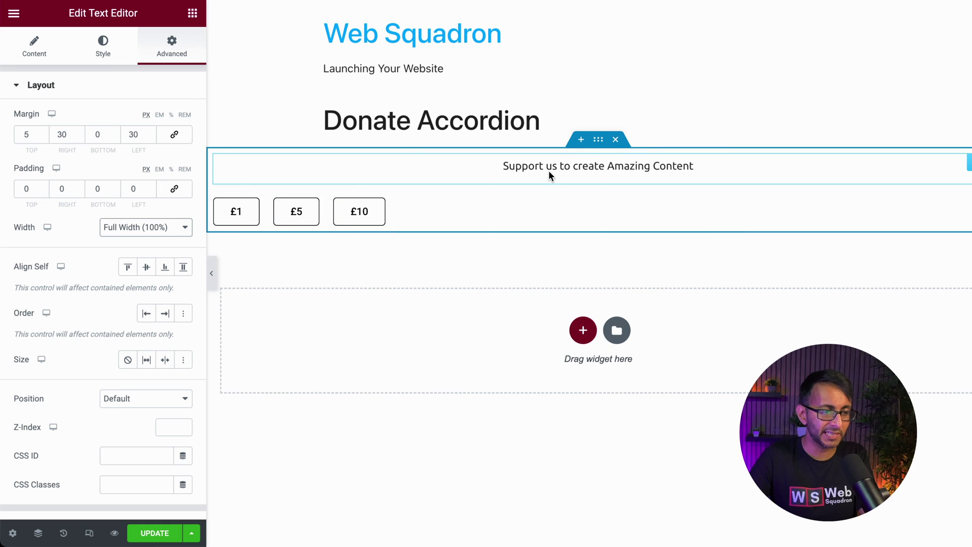
# - Centre the donation buttons in the container and set the gap between them to 0
pyautogui.click(597, 141)
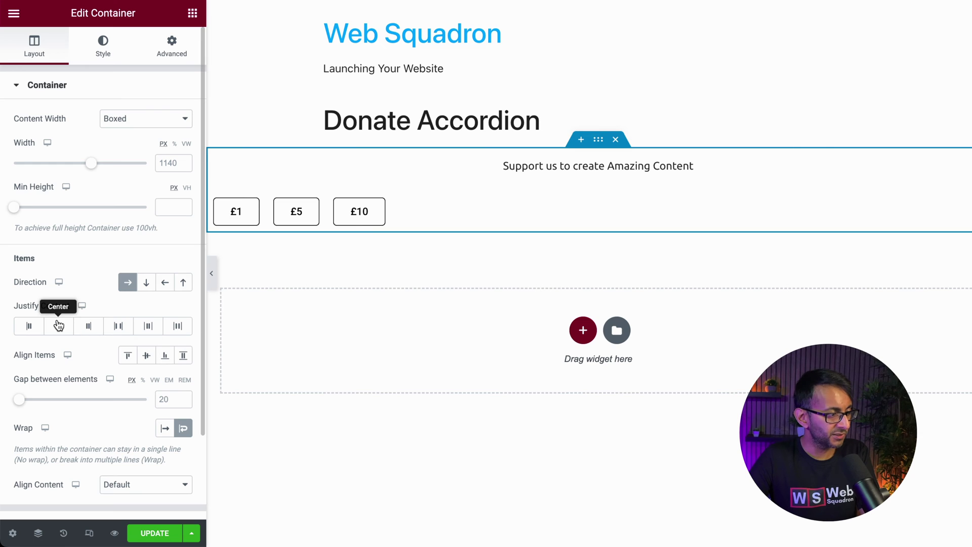
pyautogui.click(58, 325)
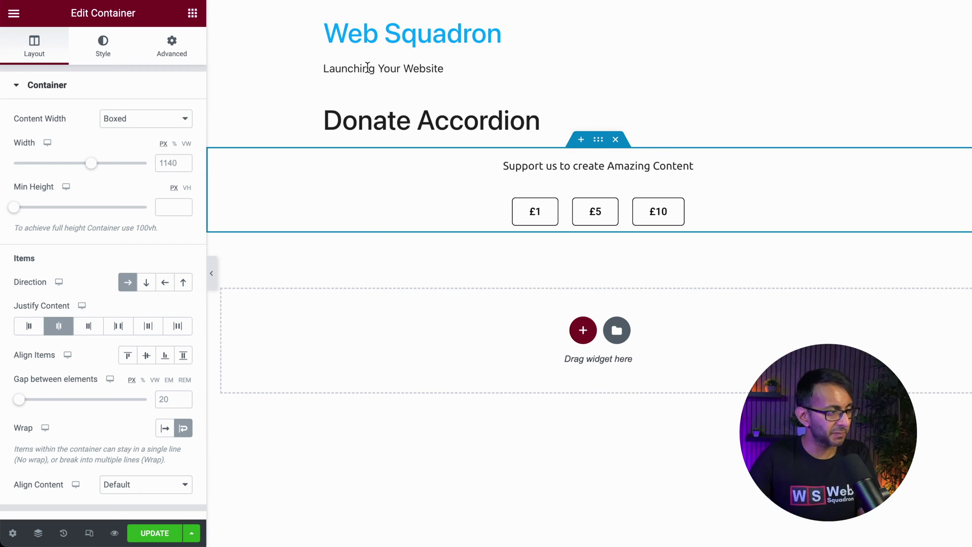
pyautogui.click(167, 399)
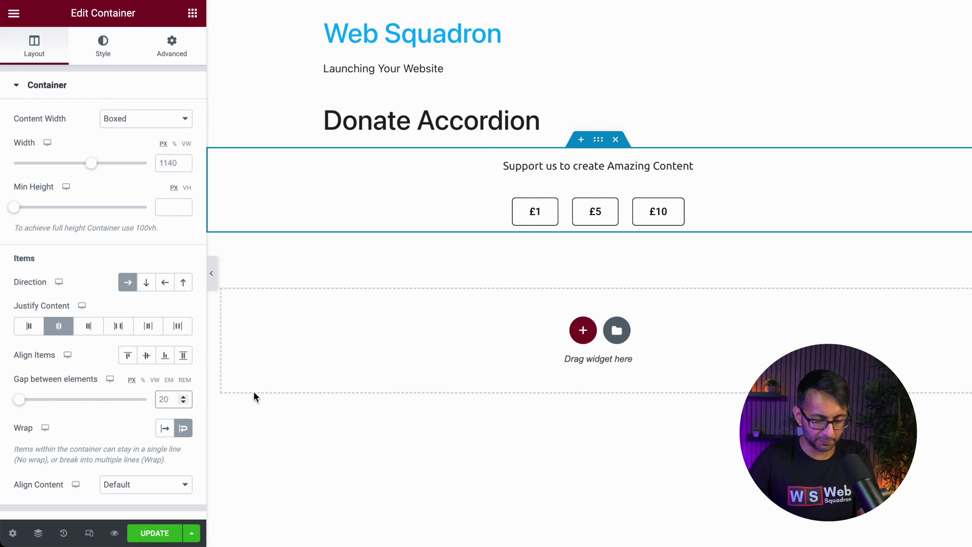
pyautogui.write('0')
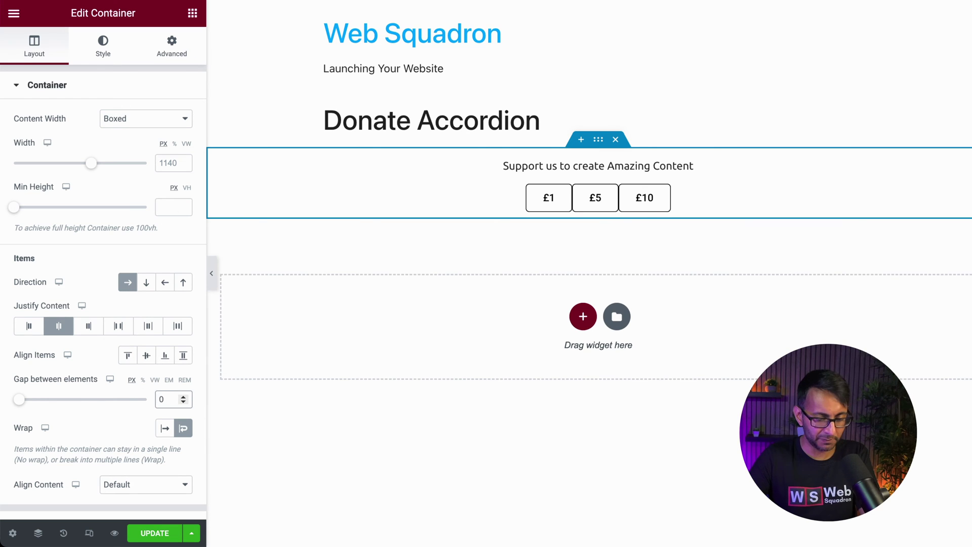
pyautogui.press('BackSpace')
pyautogui.write('10')
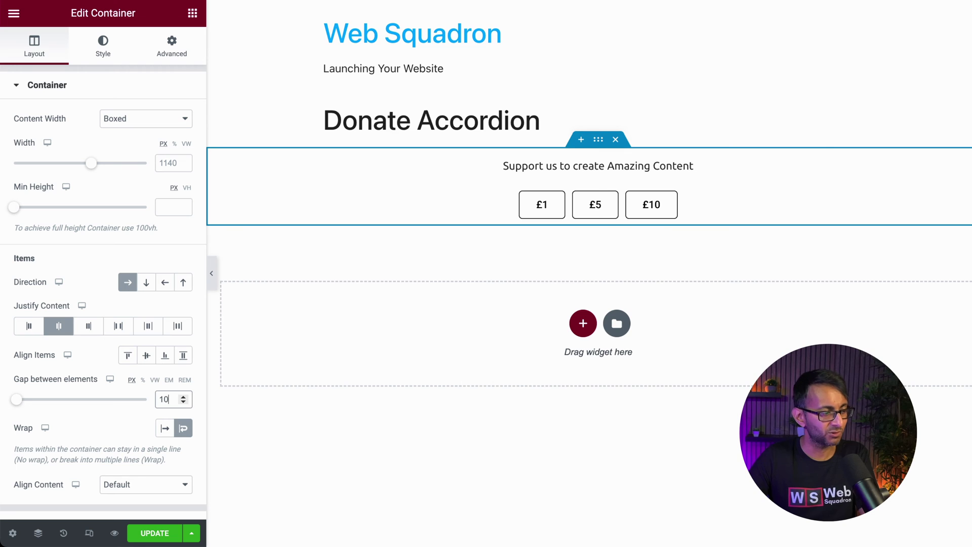
pyautogui.press('BackSpace')
pyautogui.press('BackSpace')
pyautogui.write('5')
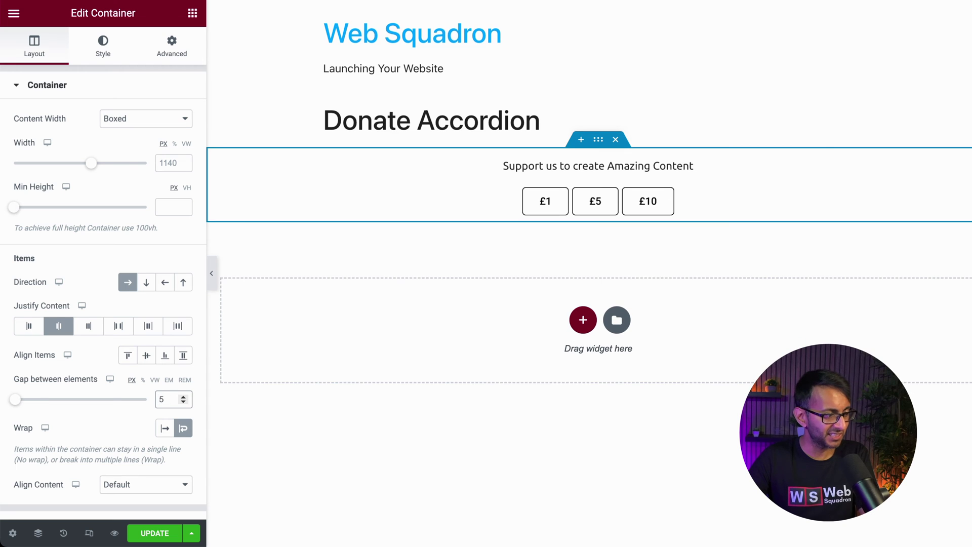
pyautogui.press('BackSpace')
pyautogui.write('0')
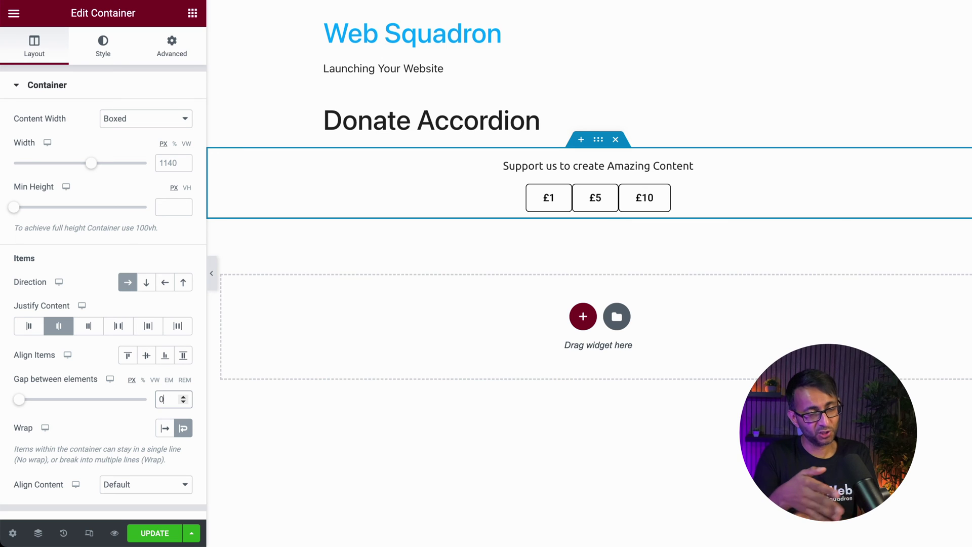
# - Give the £5 donation button unlinked margins of 20 px right and 20 px left
pyautogui.click(610, 196)
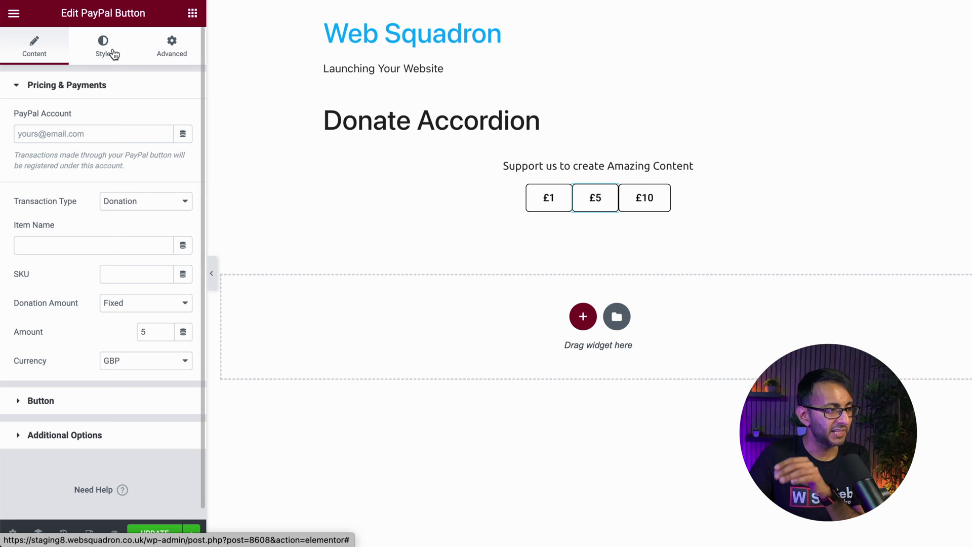
pyautogui.click(151, 60)
pyautogui.click(174, 134)
pyautogui.click(174, 188)
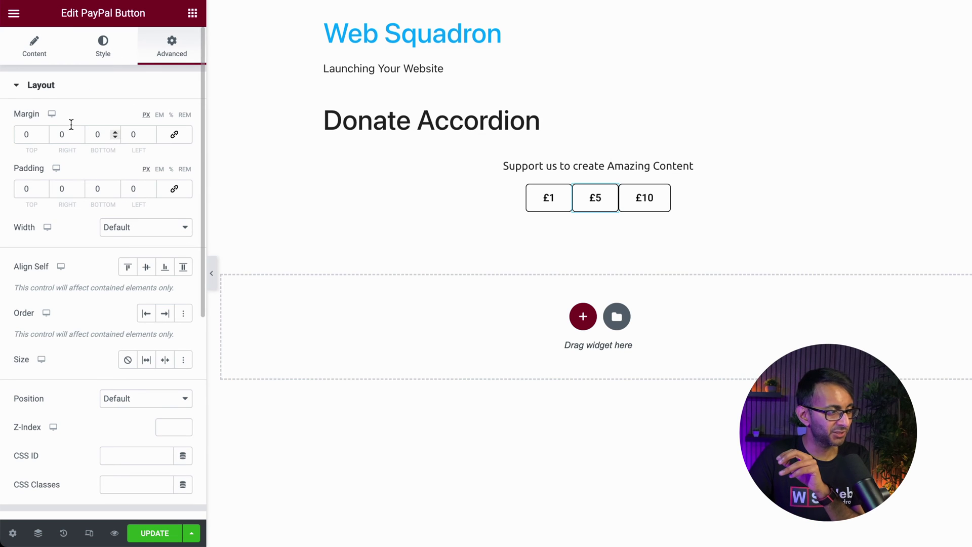
pyautogui.doubleClick(64, 134)
pyautogui.write('20')
pyautogui.press('Tab')
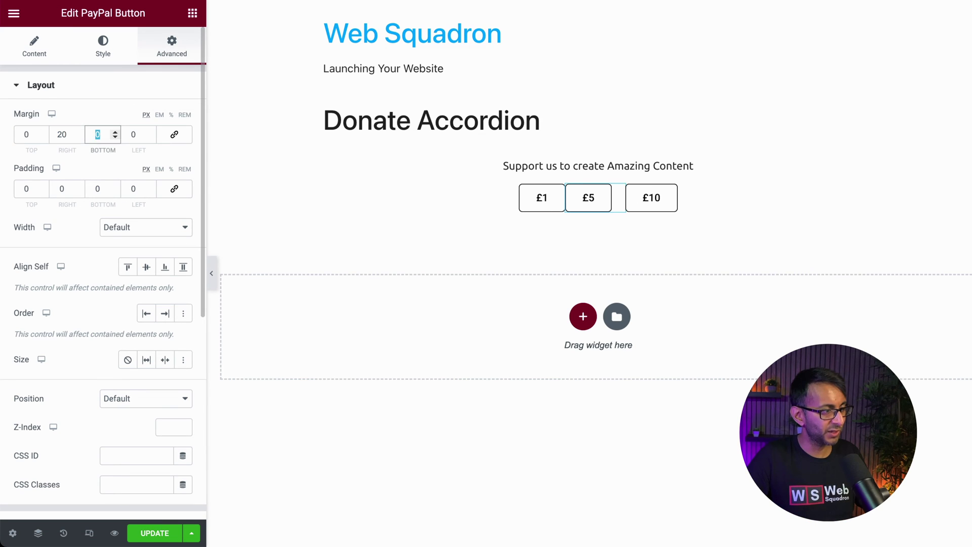
pyautogui.press('Tab')
pyautogui.write('20')
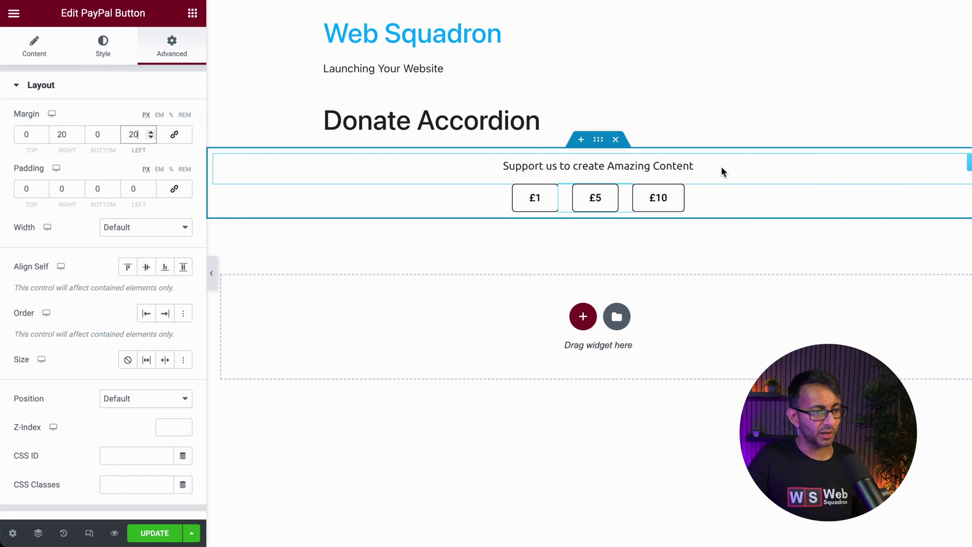
# - Save the page, preview it at mobile width, then return to the desktop preview
pyautogui.click(155, 533)
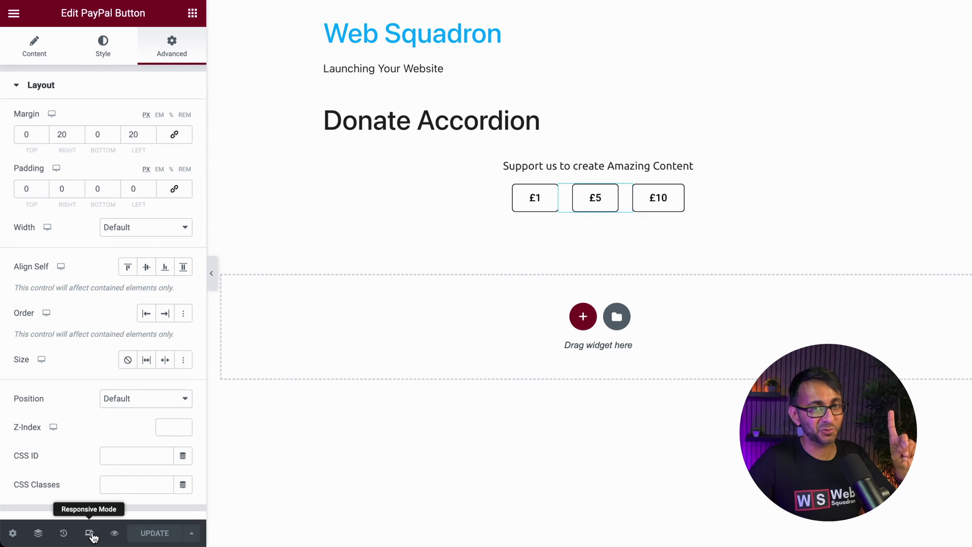
pyautogui.click(90, 534)
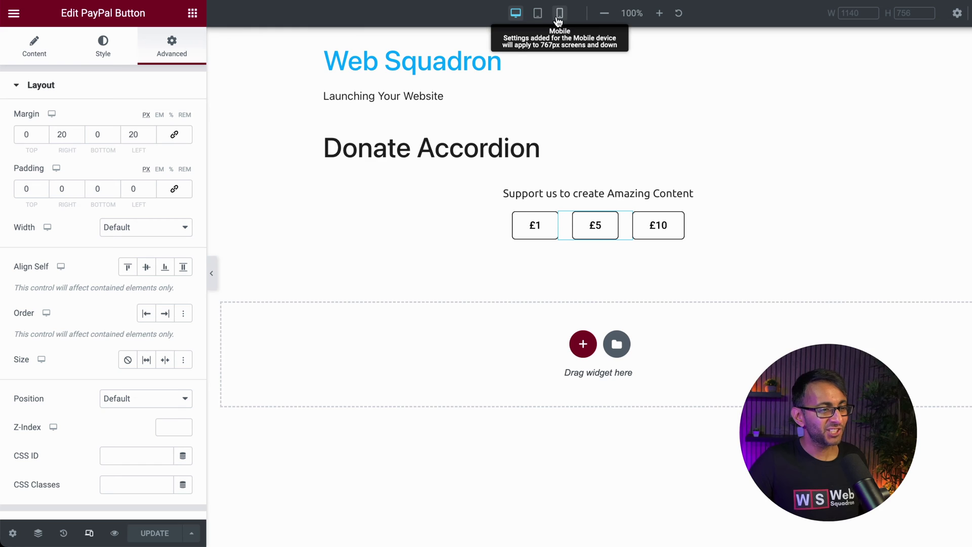
pyautogui.click(559, 12)
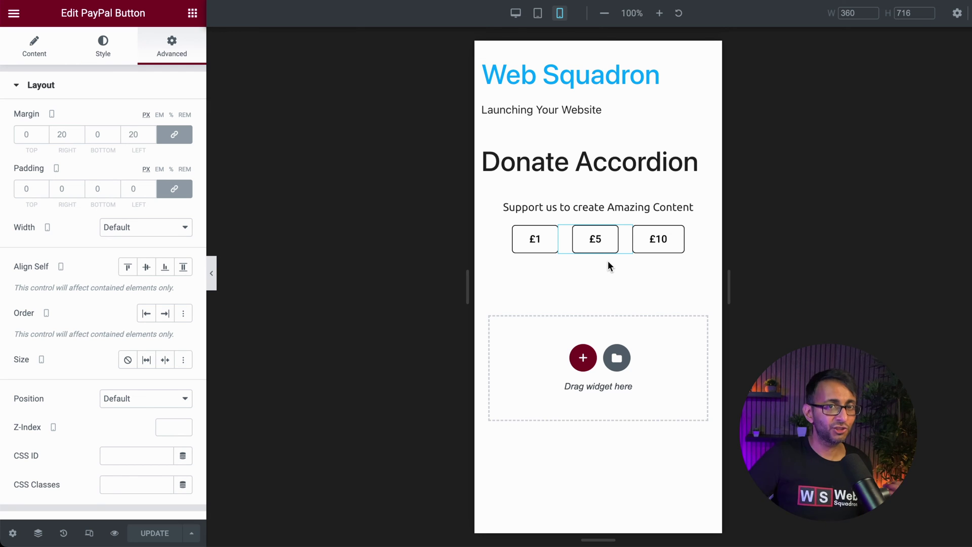
pyautogui.click(515, 13)
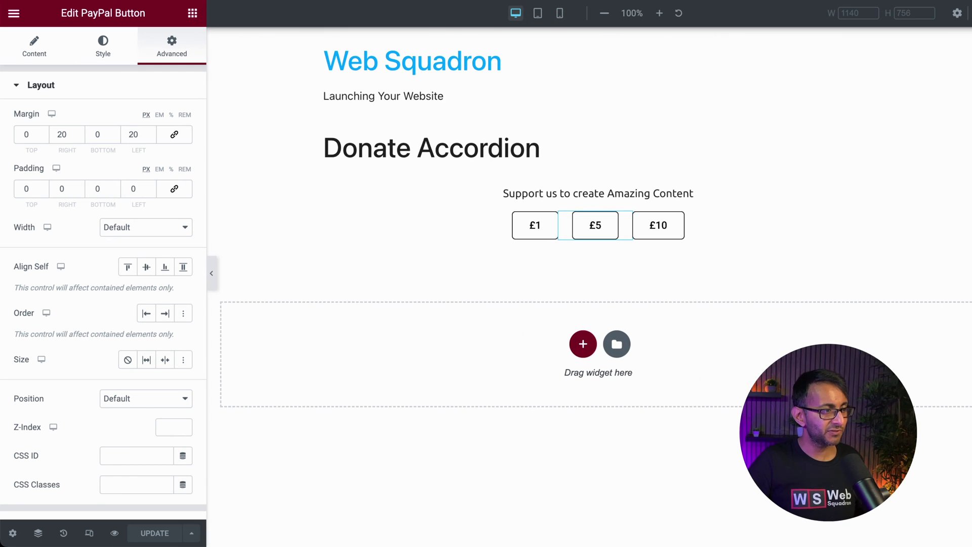
pyautogui.hotkey('ctrl', 'l')
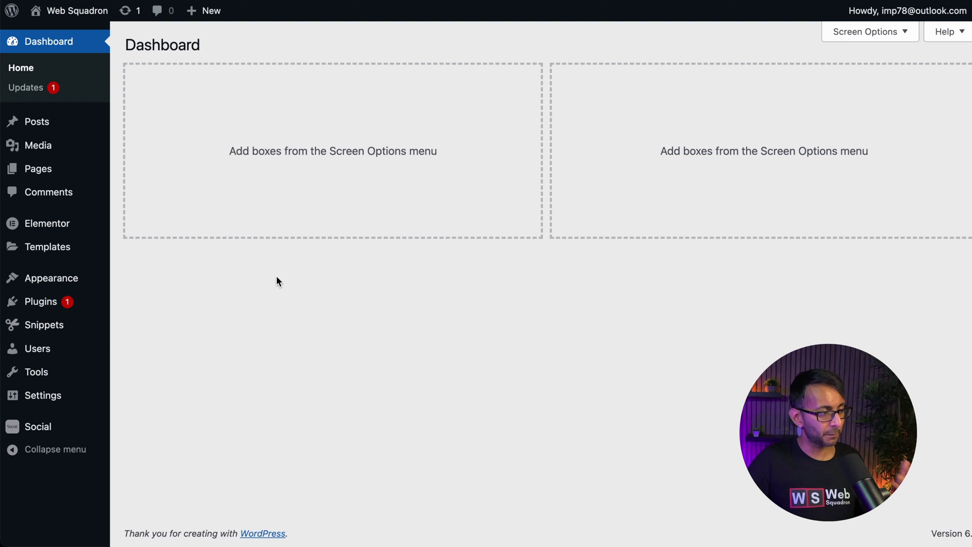
# - Copy the Donate Accordion template's shortcode from the Saved Templates list
pyautogui.moveTo(48, 247)
pyautogui.click(142, 254)
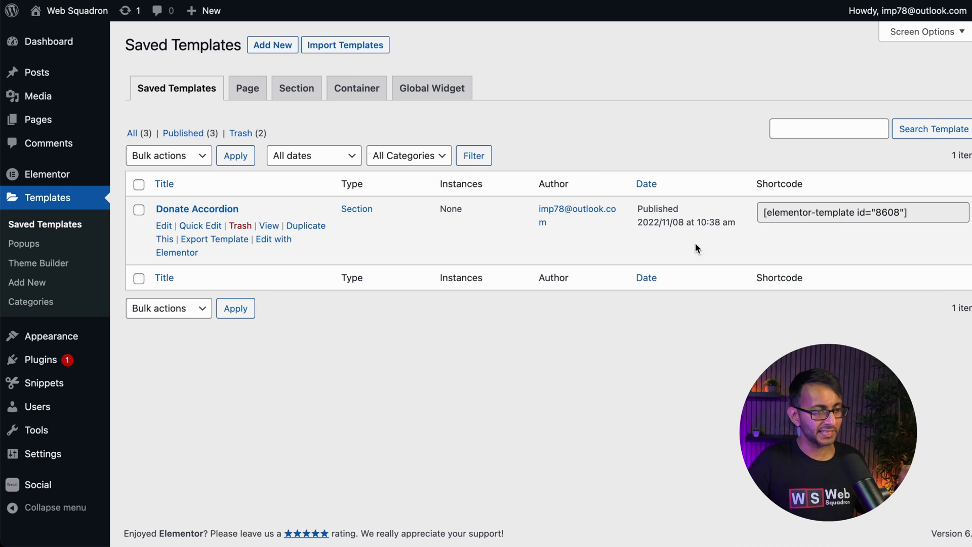
pyautogui.click(924, 213)
pyautogui.click(946, 219)
pyautogui.hotkey('ctrl', 'c')
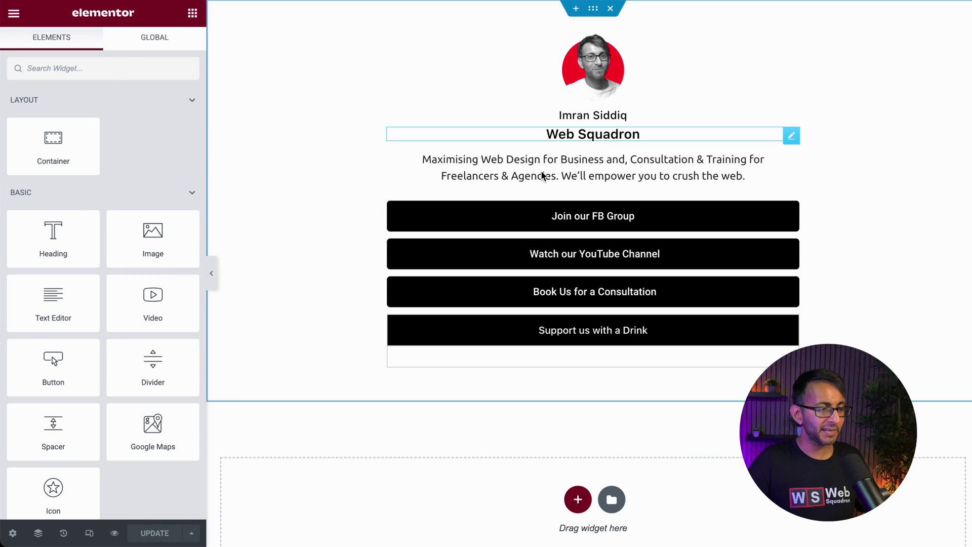
# - Paste the Donate Accordion shortcode into the Support us with a Drink item's content and save
pyautogui.click(795, 326)
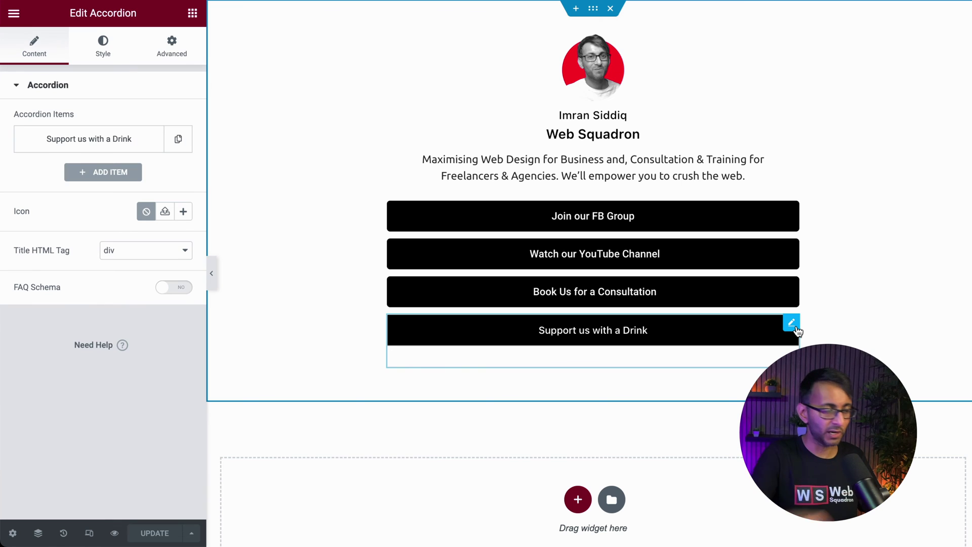
pyautogui.click(101, 144)
pyautogui.click(60, 307)
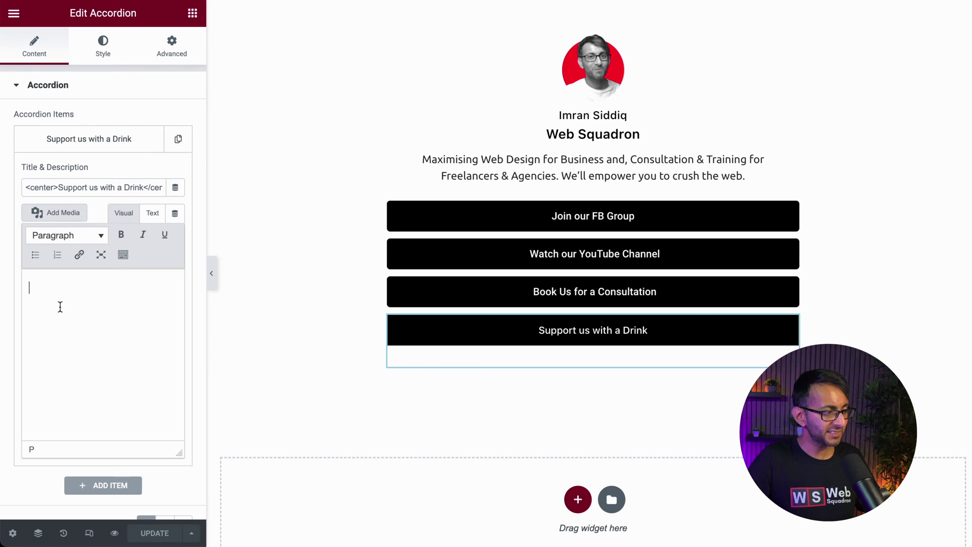
pyautogui.hotkey('ctrl', 'v')
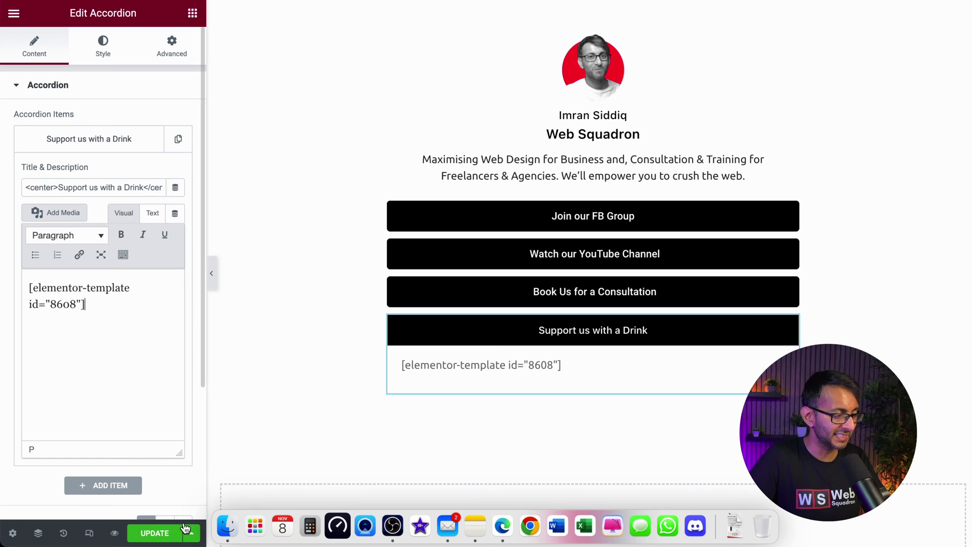
pyautogui.click(155, 533)
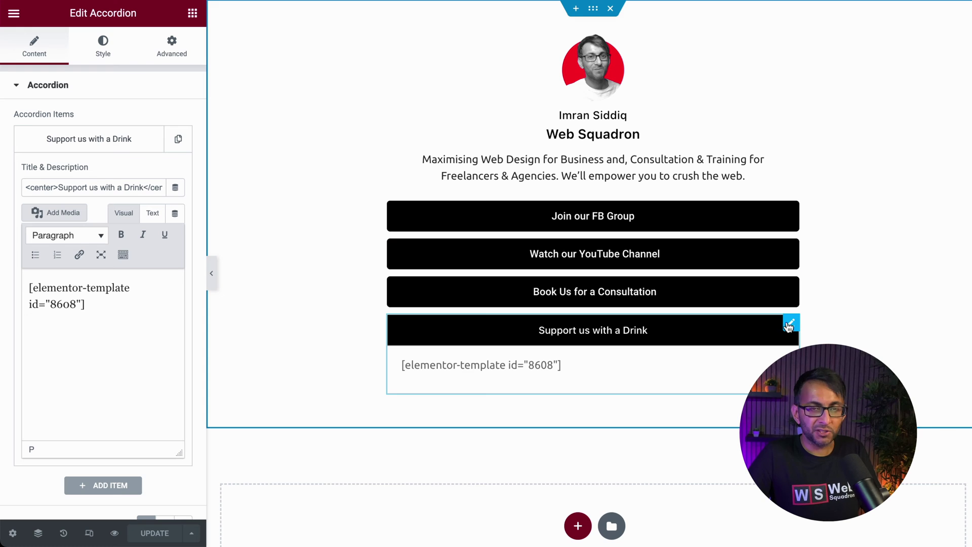
pyautogui.click(159, 59)
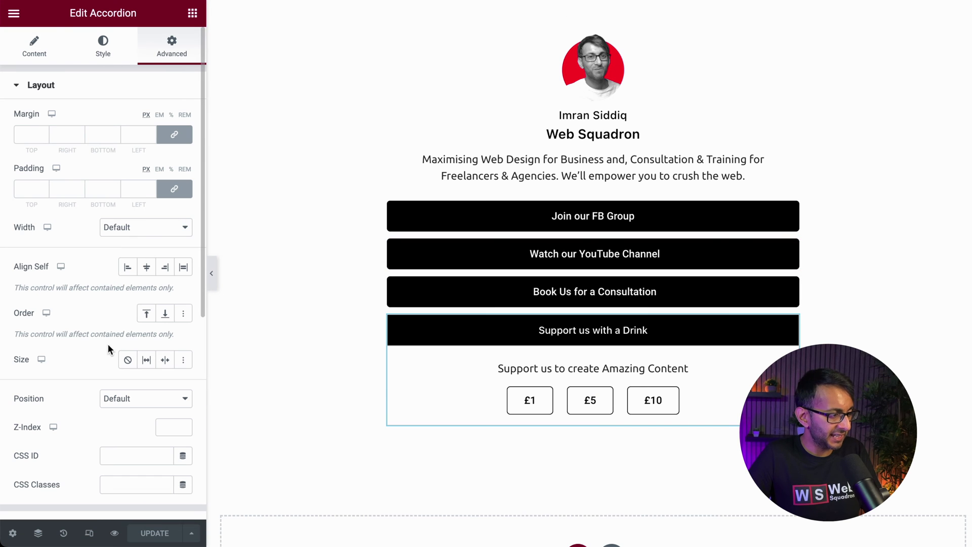
pyautogui.scroll(-2, 111, 364)
# - Give the accordion the CSS class accord
pyautogui.click(125, 405)
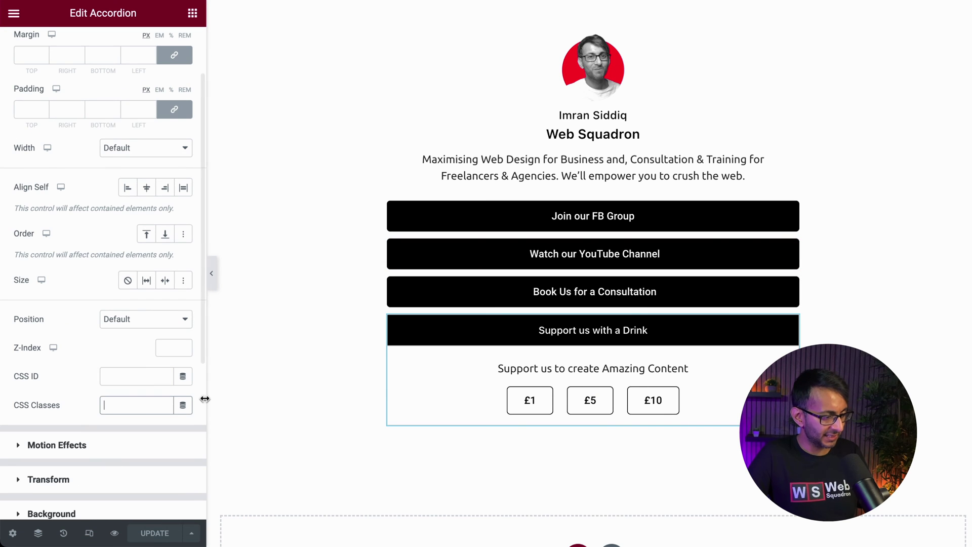
pyautogui.write('accord')
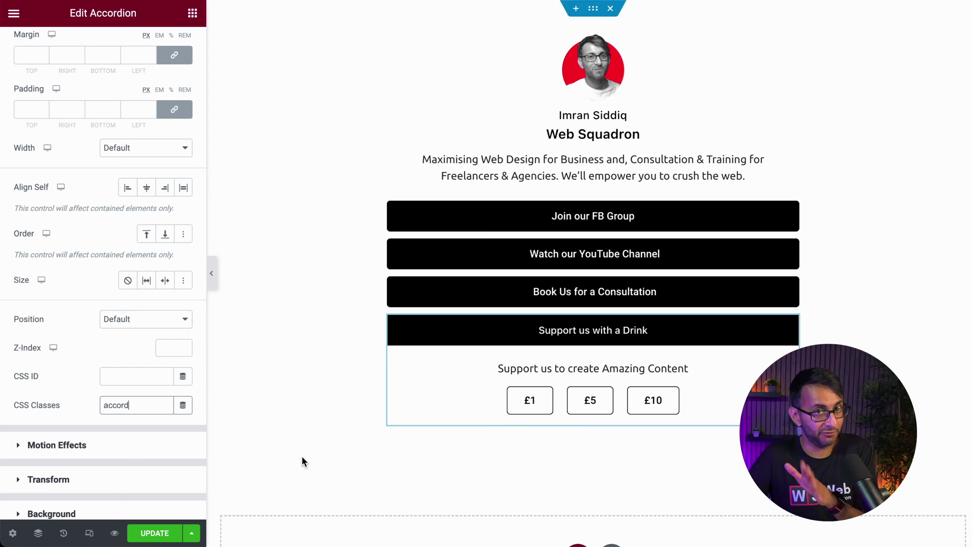
pyautogui.scroll(-5, 126, 435)
# - Add a Custom CSS rule that hides the accordion's first item
pyautogui.click(83, 425)
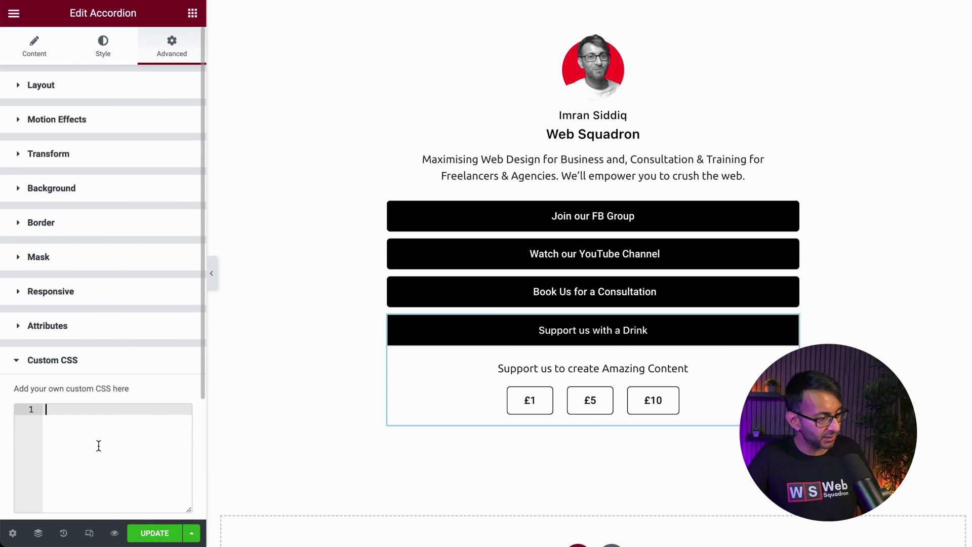
pyautogui.write('.accord .elementor-accordion > div:first-of-type { display:none;}')
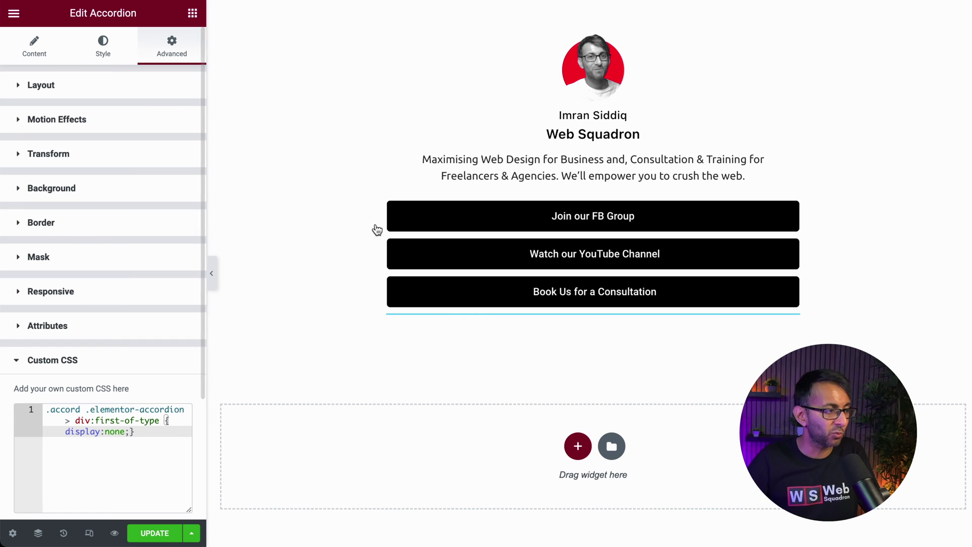
pyautogui.click(48, 52)
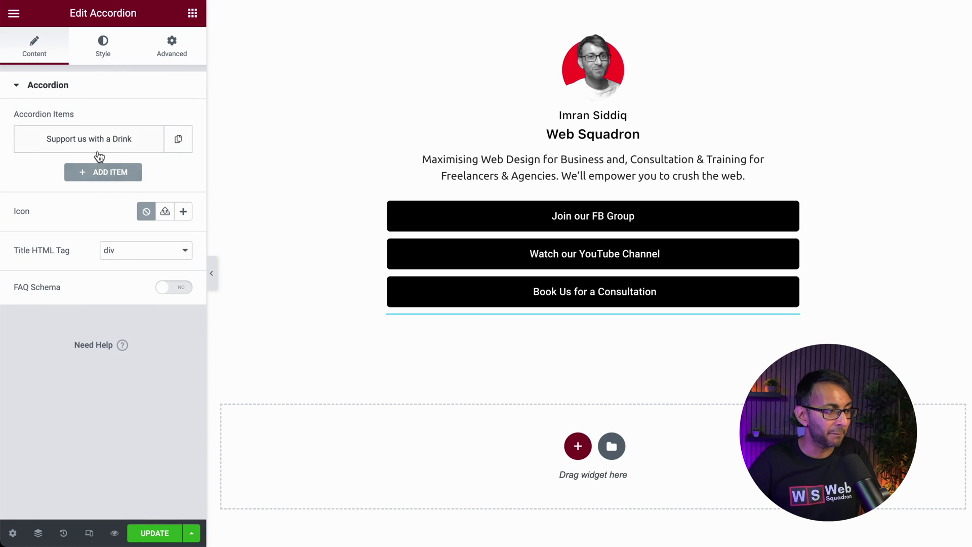
# - Add a new accordion item titled Dummy with its placeholder content deleted
pyautogui.click(99, 172)
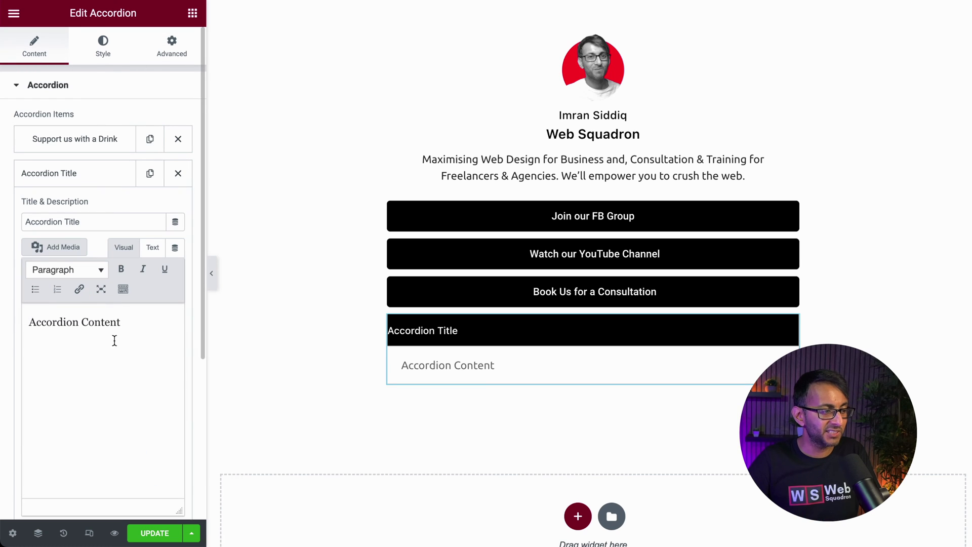
pyautogui.tripleClick(112, 325)
pyautogui.press('BackSpace')
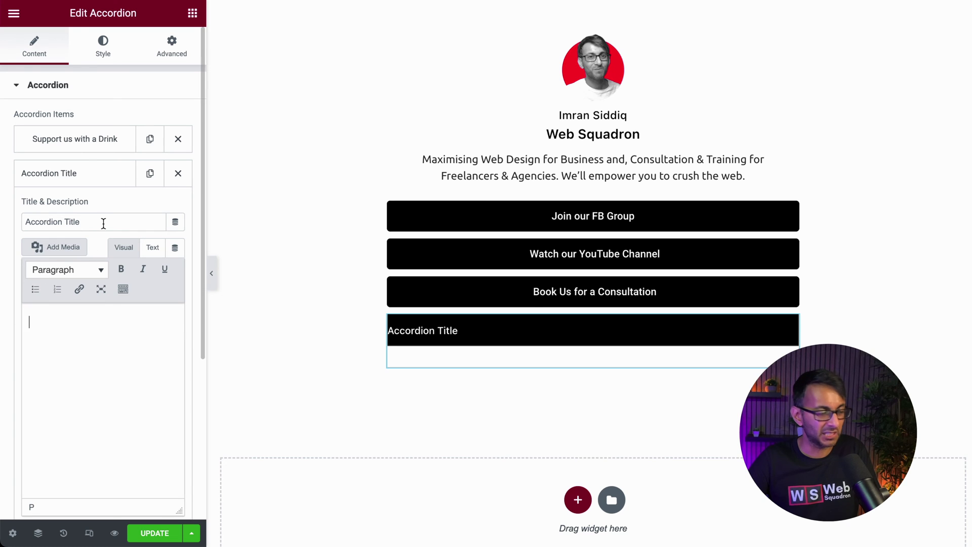
pyautogui.moveTo(104, 223); pyautogui.dragTo(3, 213)
pyautogui.write('Dummy')
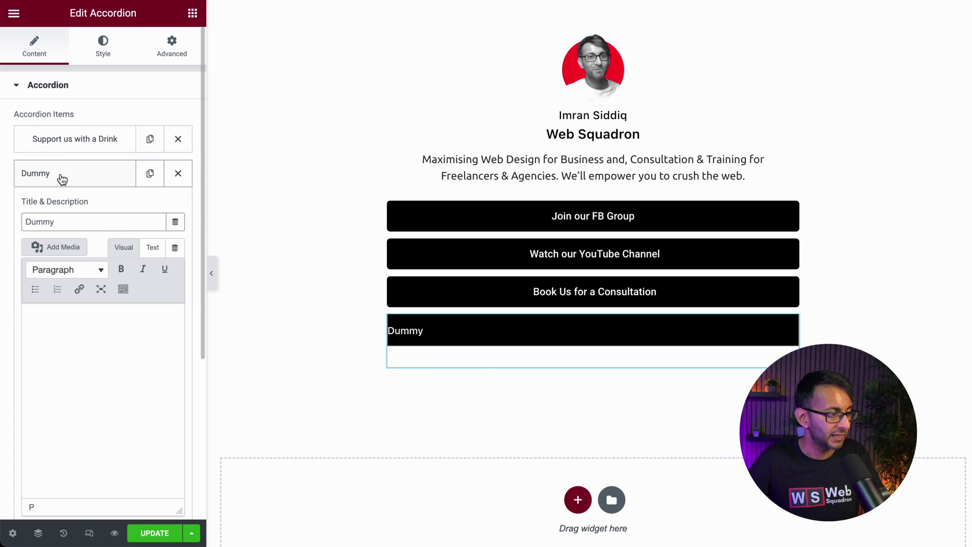
# - Move Dummy above Support us with a Drink, save, and preview the live page
pyautogui.click(59, 180)
pyautogui.moveTo(43, 180); pyautogui.dragTo(57, 139)
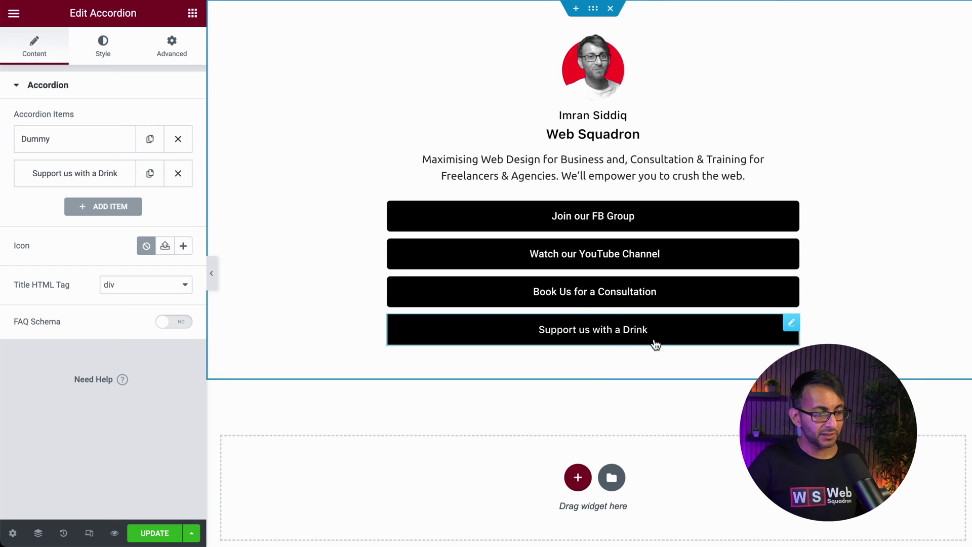
pyautogui.press('super+s')
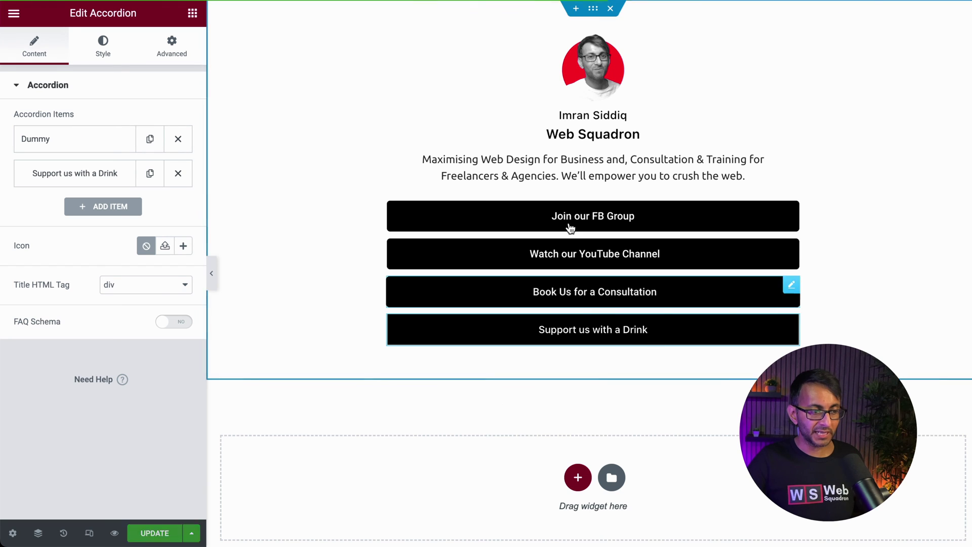
pyautogui.hotkey('ctrl', 'Tab')
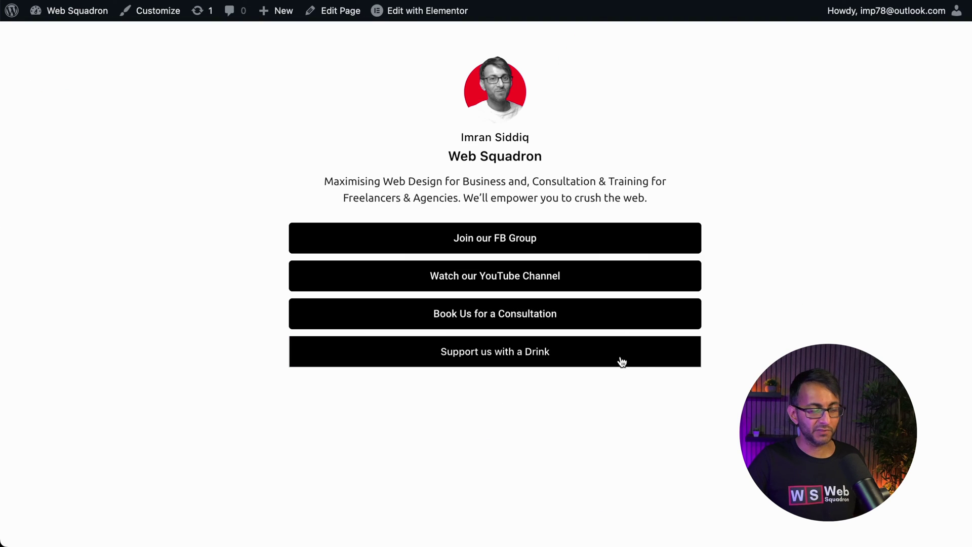
pyautogui.click(598, 358)
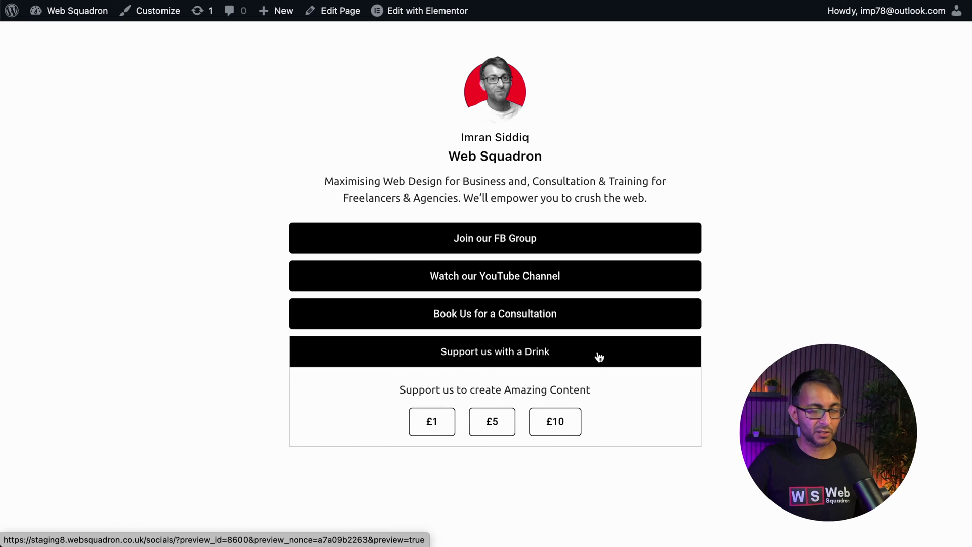
pyautogui.click(599, 356)
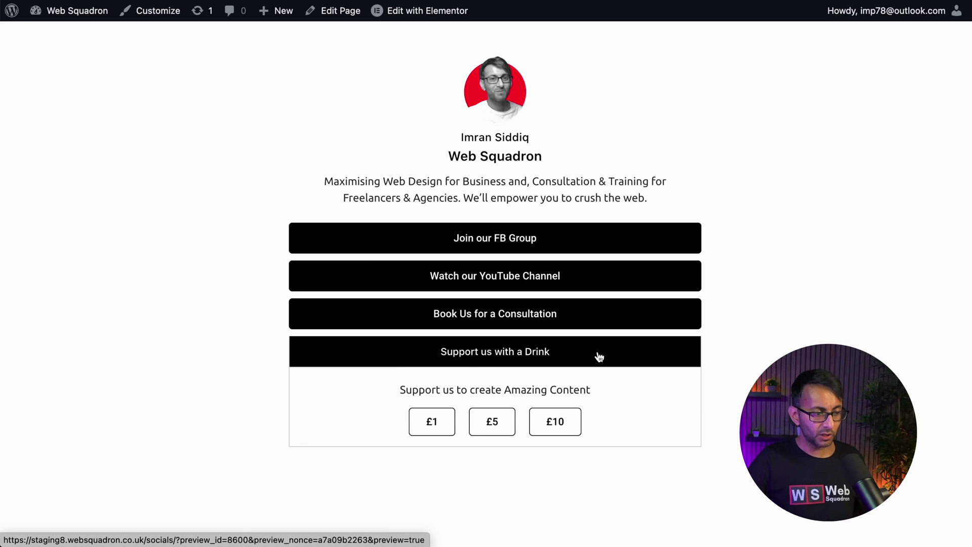
pyautogui.click(599, 357)
pyautogui.click(598, 355)
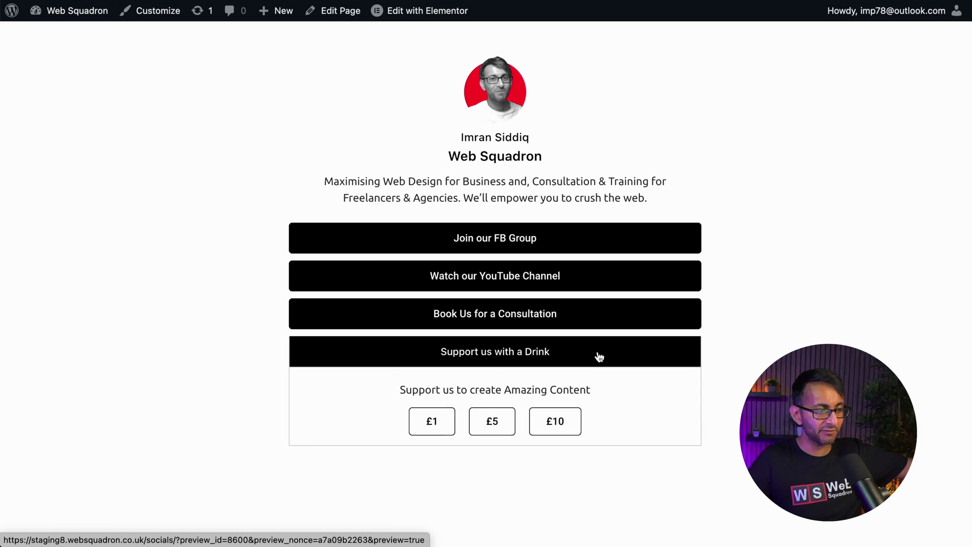
pyautogui.click(597, 354)
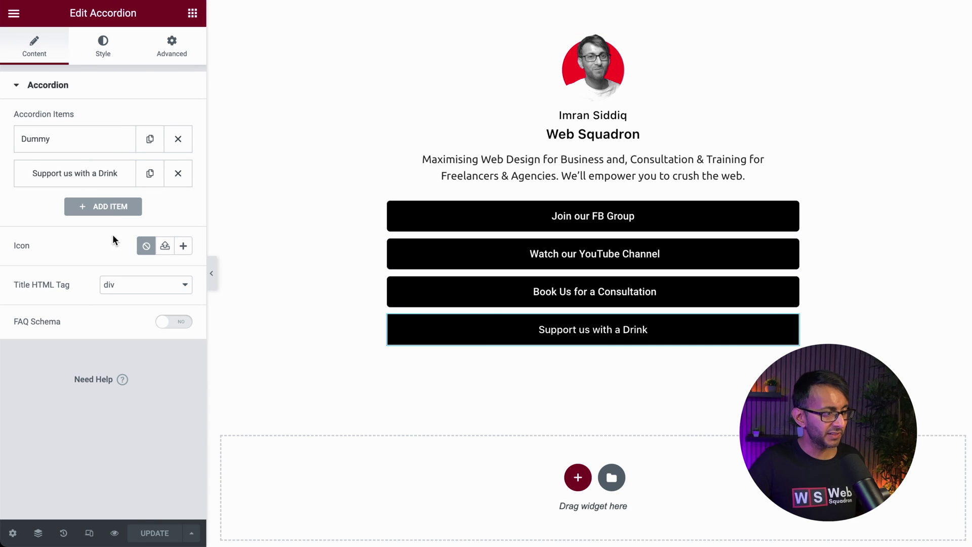
# - Clear the accordion's border radius values in the Advanced border settings
pyautogui.click(165, 44)
pyautogui.scroll(-4, 108, 345)
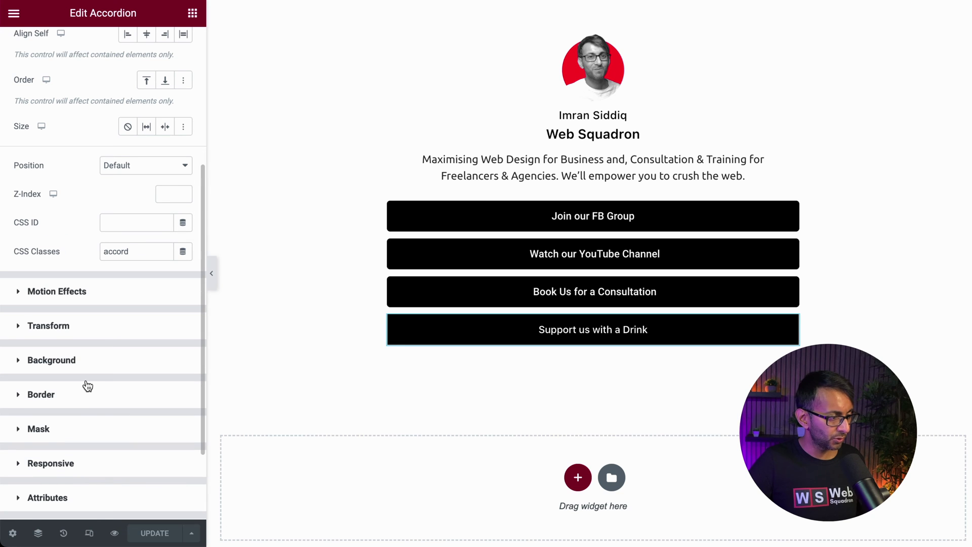
pyautogui.click(88, 394)
pyautogui.click(28, 295)
pyautogui.write('55')
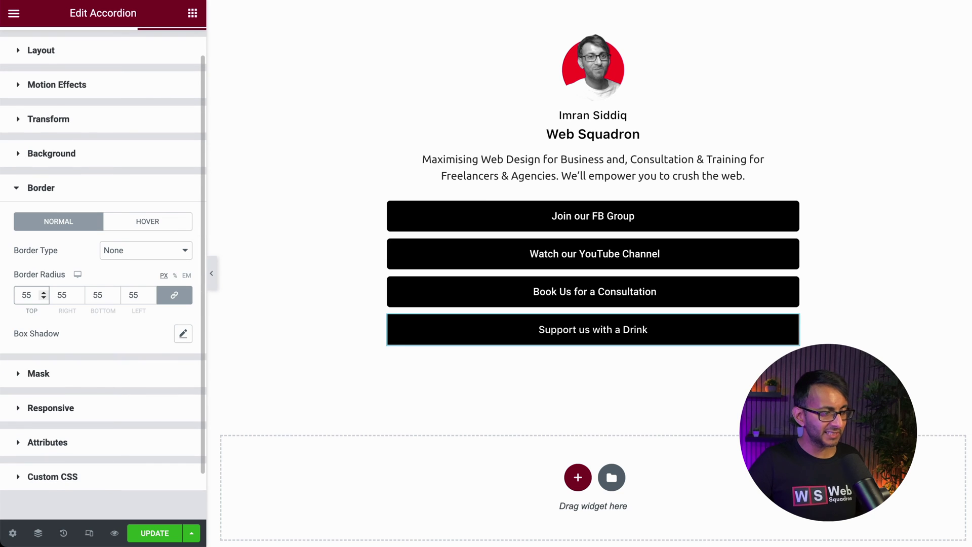
pyautogui.write('55')
pyautogui.press('BackSpace')
pyautogui.press('BackSpace')
pyautogui.press('BackSpace')
pyautogui.press('BackSpace')
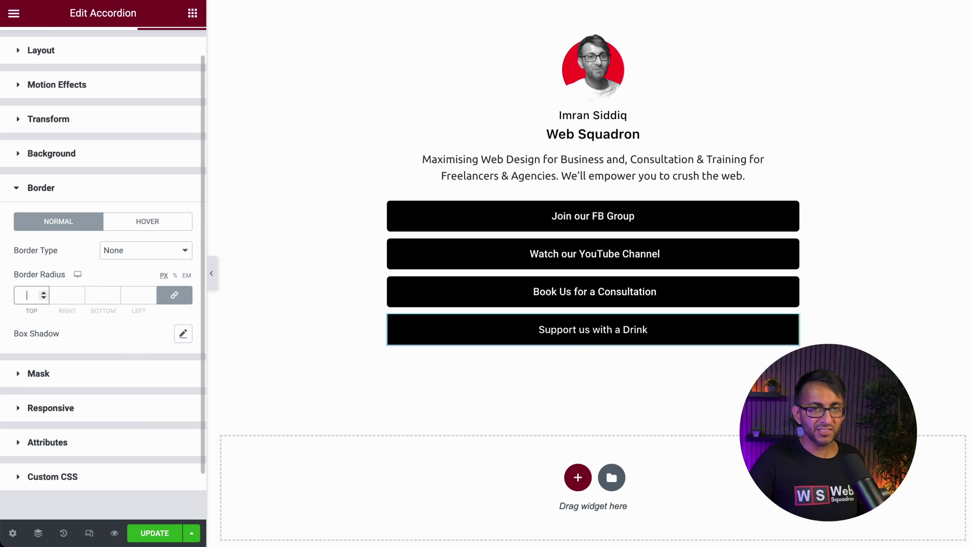
pyautogui.scroll(2, 102, 161)
# - Check the Style tab sections and set the accordion title's corner radius to 5px
pyautogui.click(106, 59)
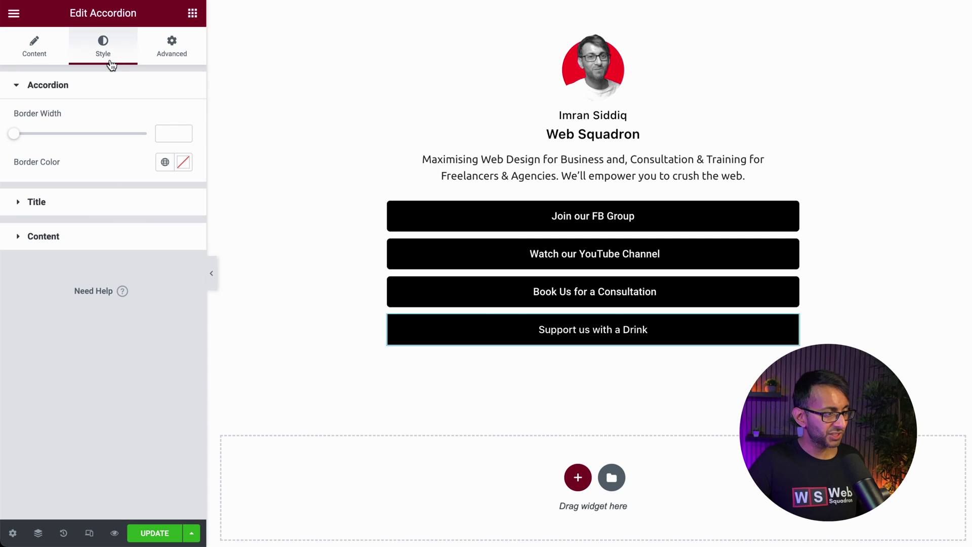
pyautogui.click(84, 236)
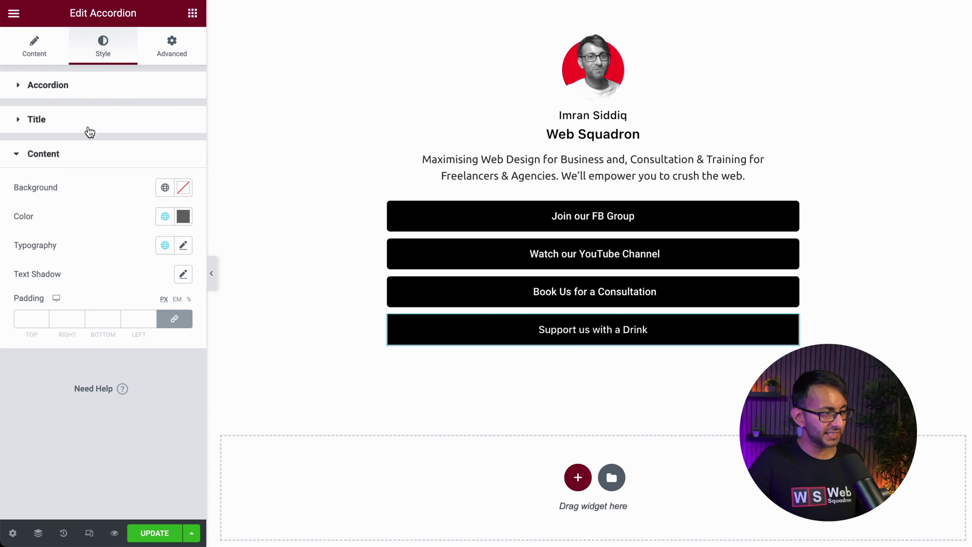
pyautogui.click(60, 87)
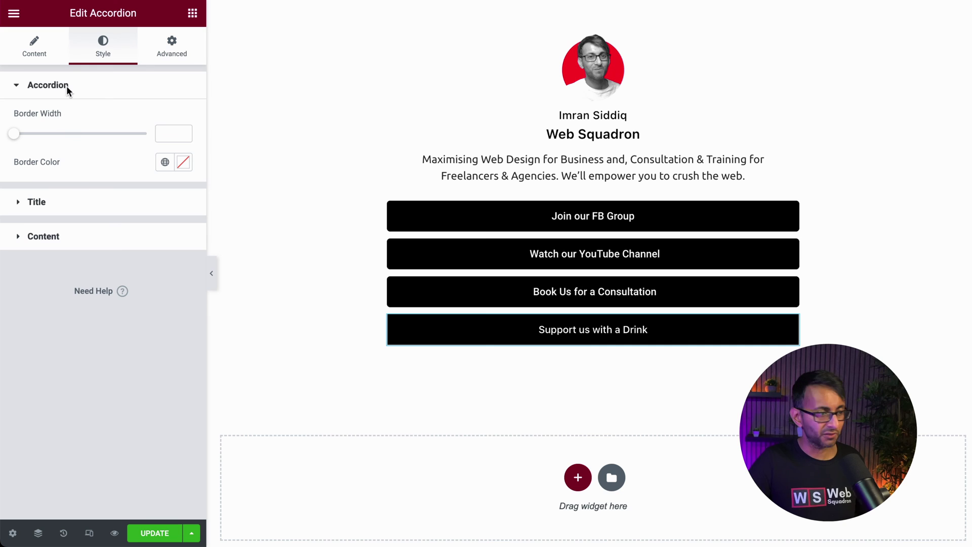
pyautogui.click(35, 49)
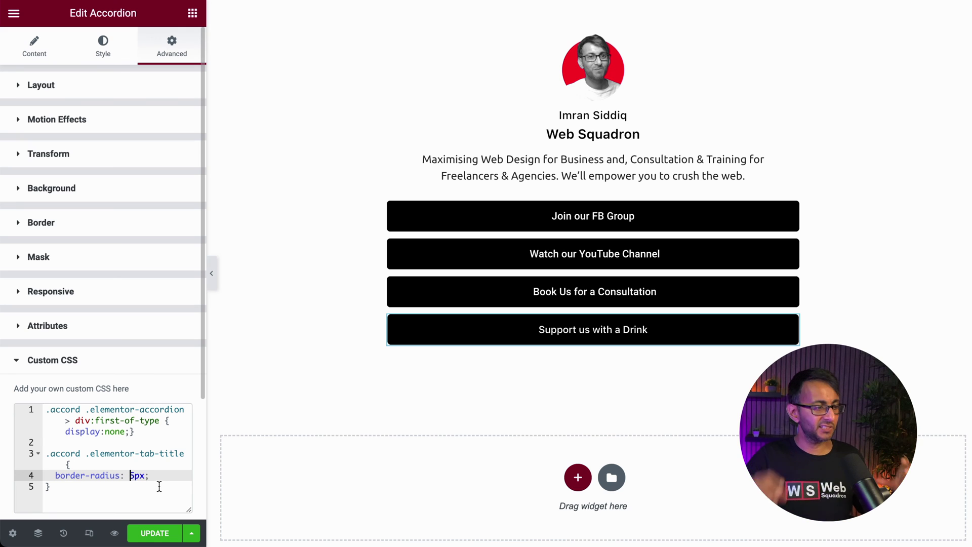
pyautogui.write('2')
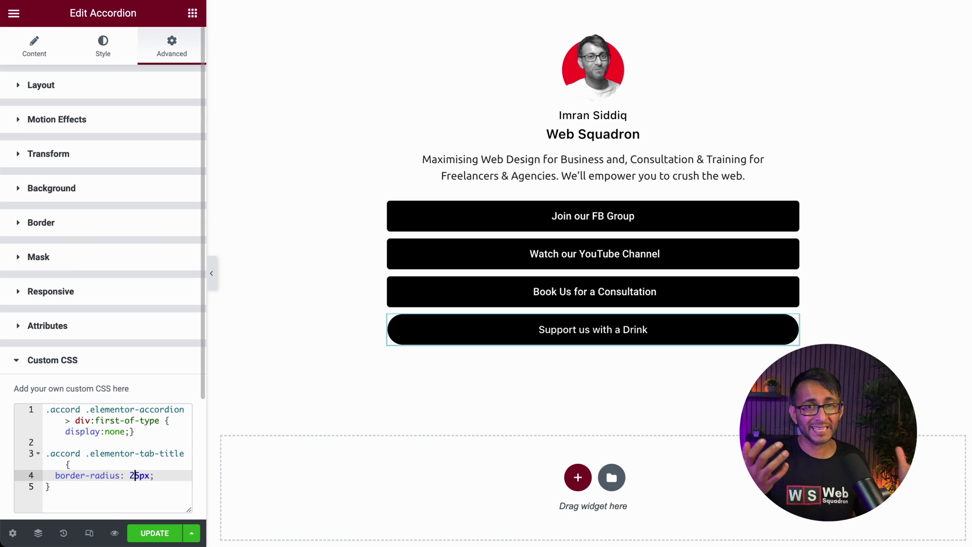
pyautogui.press('BackSpace')
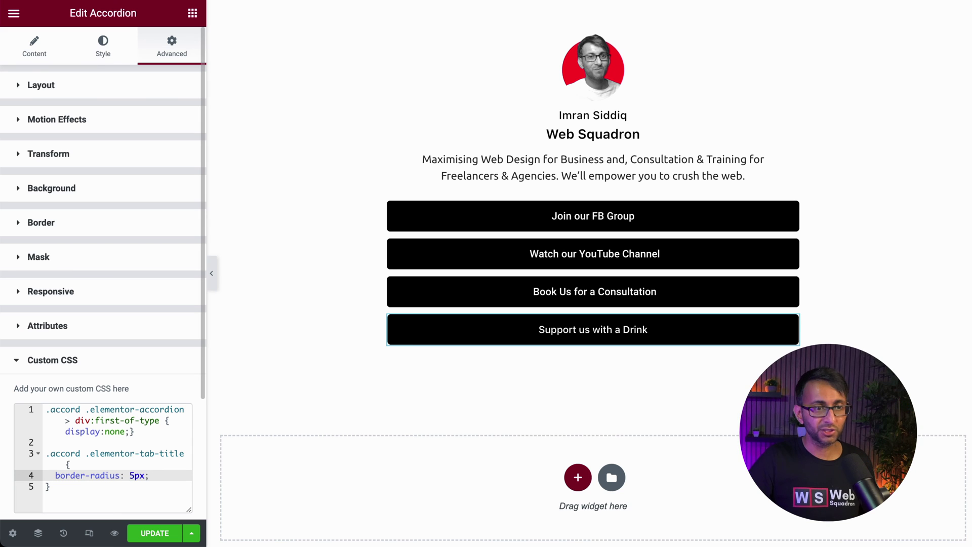
pyautogui.moveTo(53, 179); pyautogui.dragTo(623, 338)
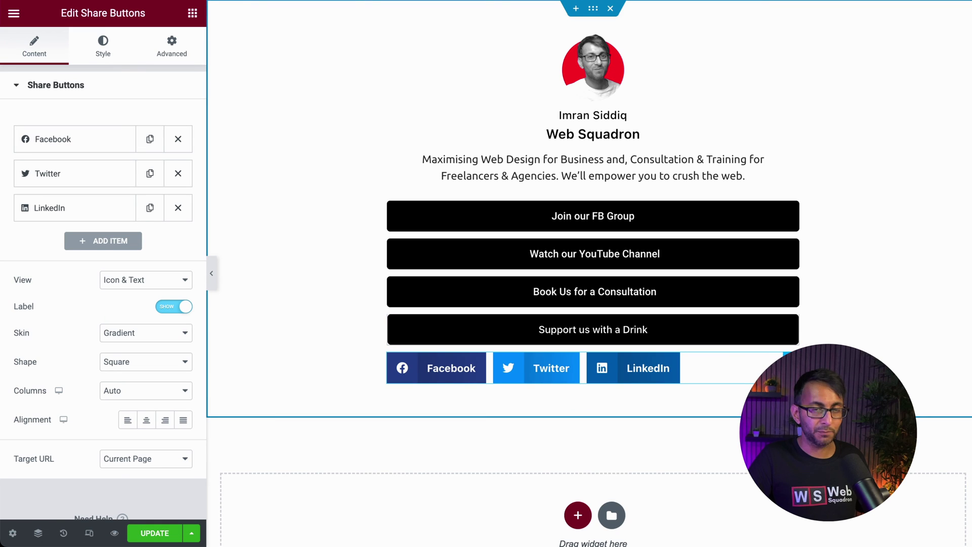
# - Give the share buttons a top margin of 20
pyautogui.click(169, 48)
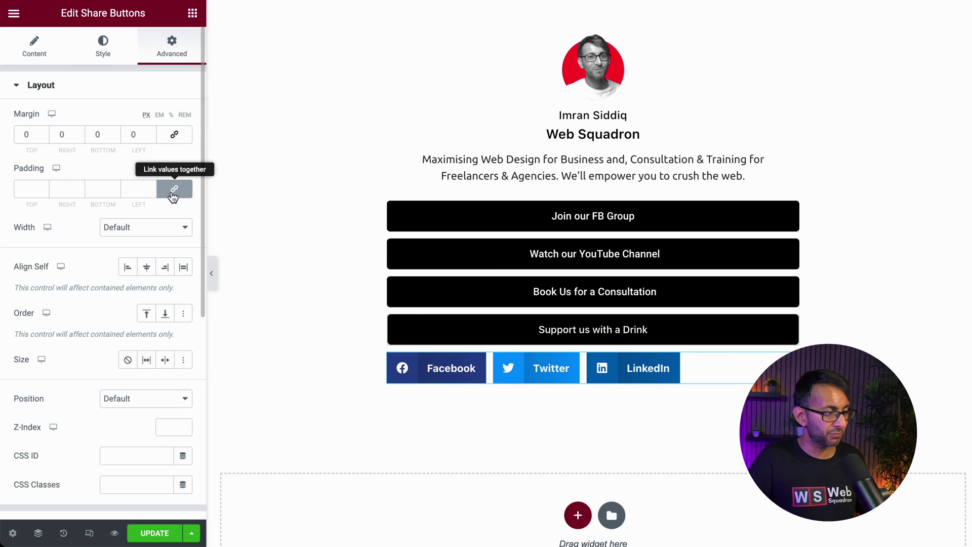
pyautogui.moveTo(29, 135); pyautogui.dragTo(2, 132)
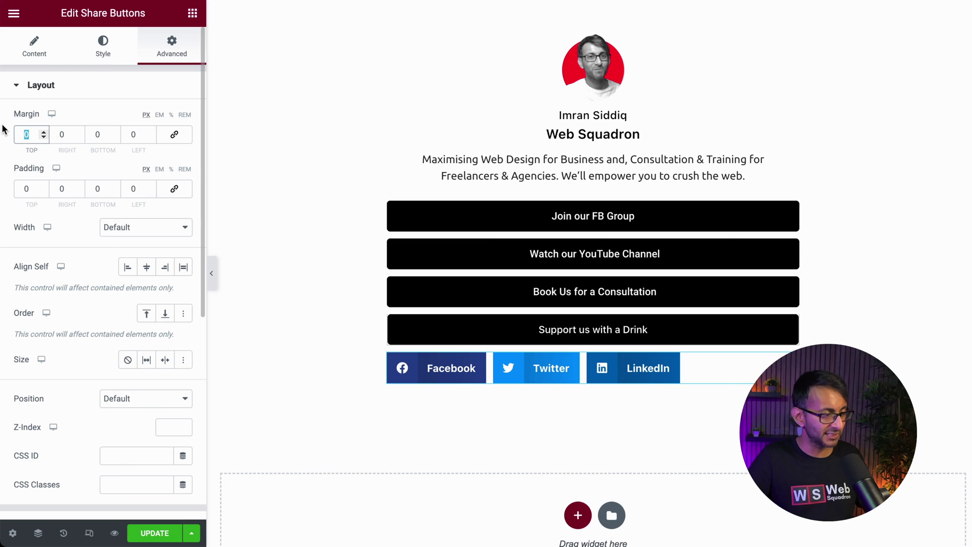
pyautogui.write('20')
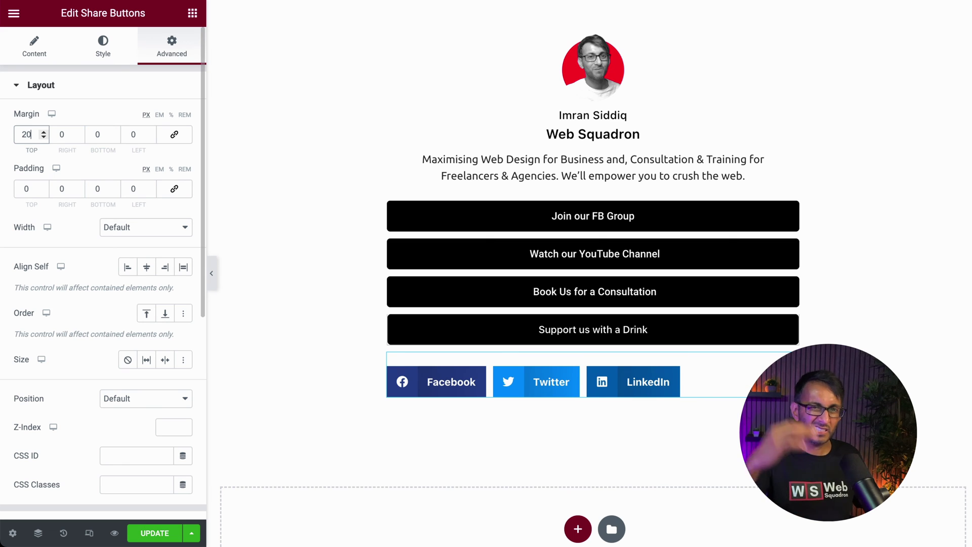
# - Centre the share buttons and set them to display icons only
pyautogui.click(40, 54)
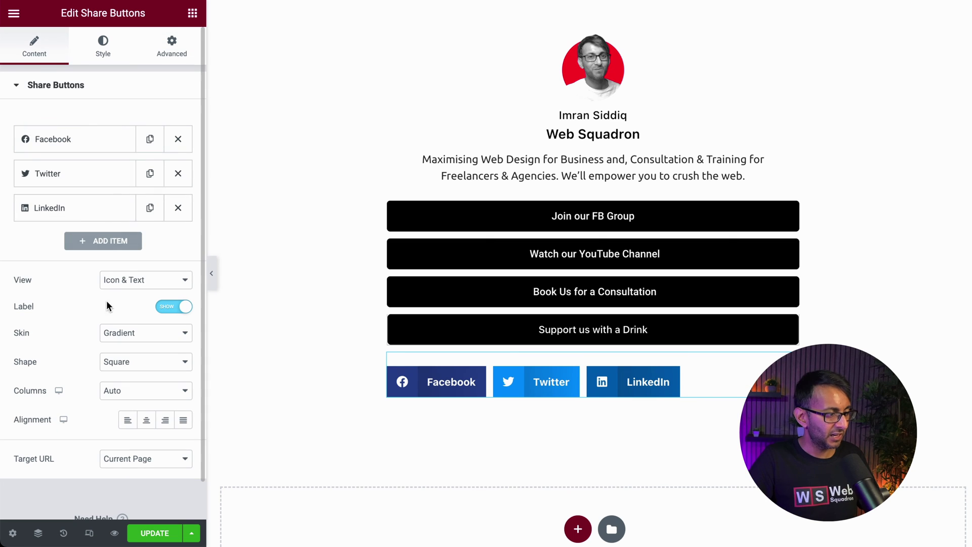
pyautogui.click(147, 420)
pyautogui.click(171, 284)
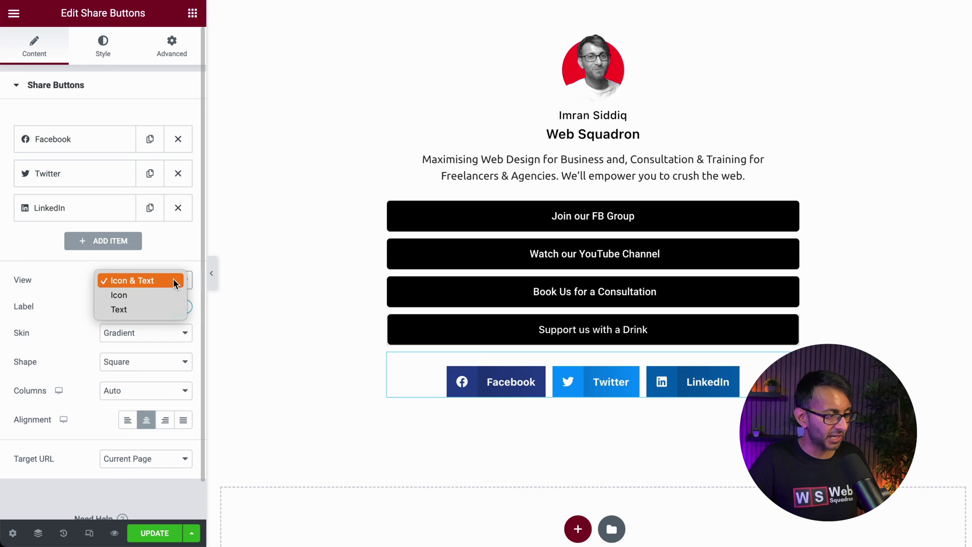
pyautogui.click(151, 295)
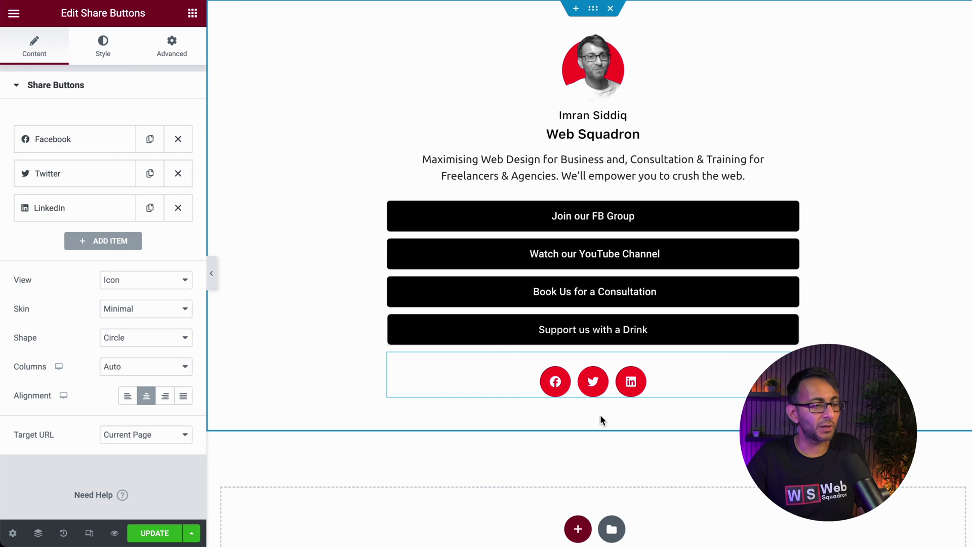
pyautogui.hotkey('ctrl', 'shift', 'm')
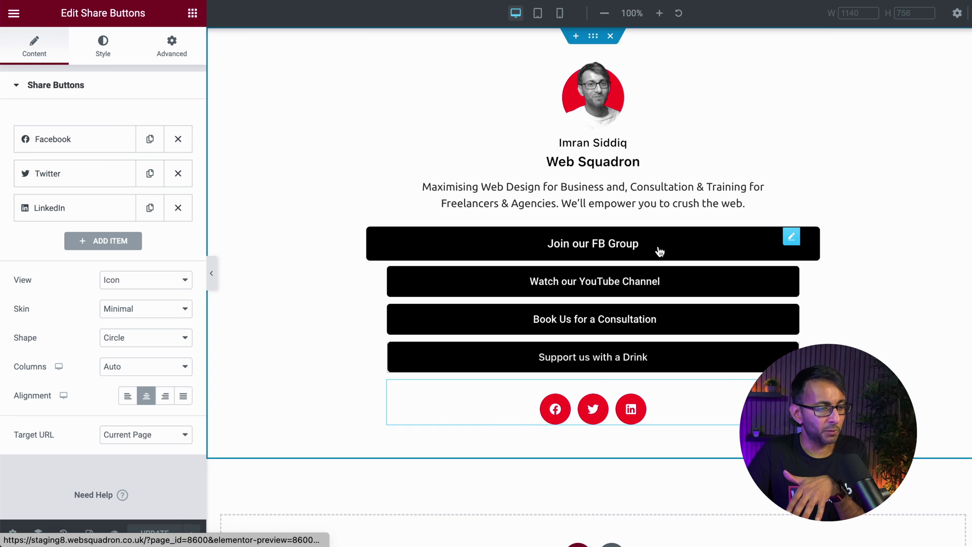
# - Open the Join our FB Group button's icon library and close it without choosing an icon
pyautogui.click(791, 237)
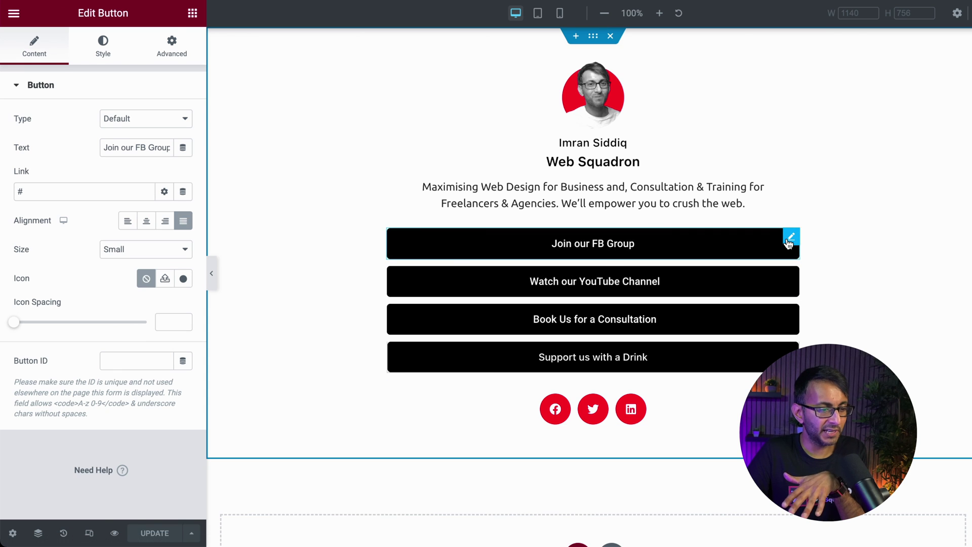
pyautogui.click(183, 279)
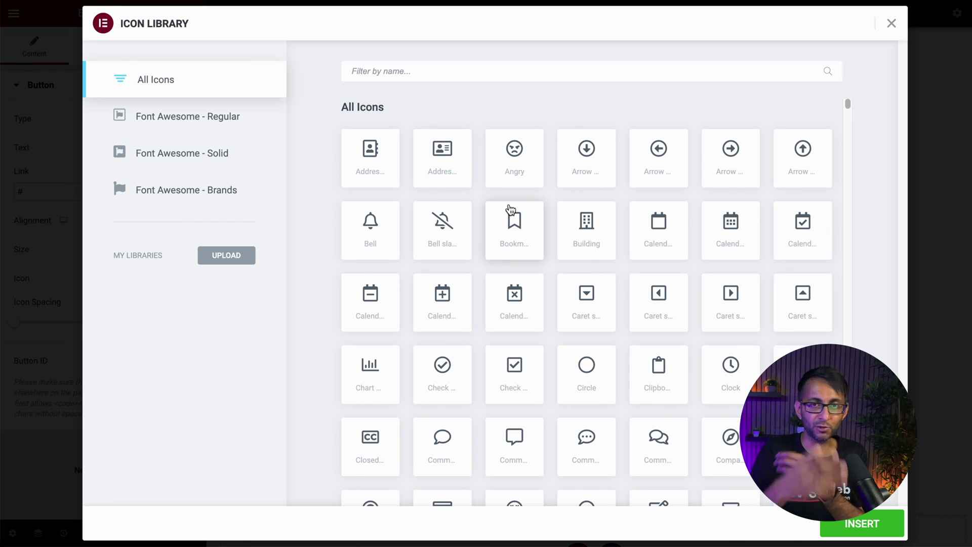
pyautogui.click(887, 25)
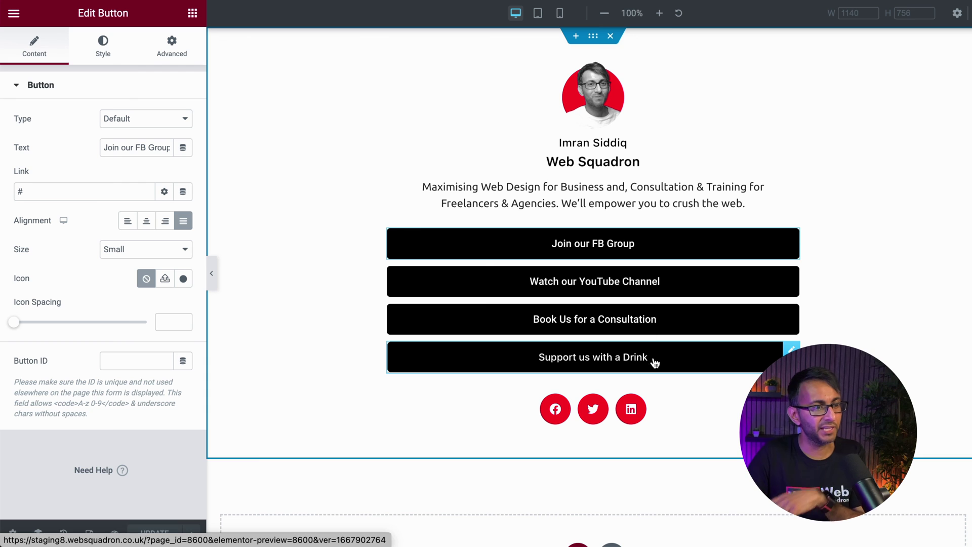
# - Switch to the mobile preview and open the page container's padding settings
pyautogui.click(559, 15)
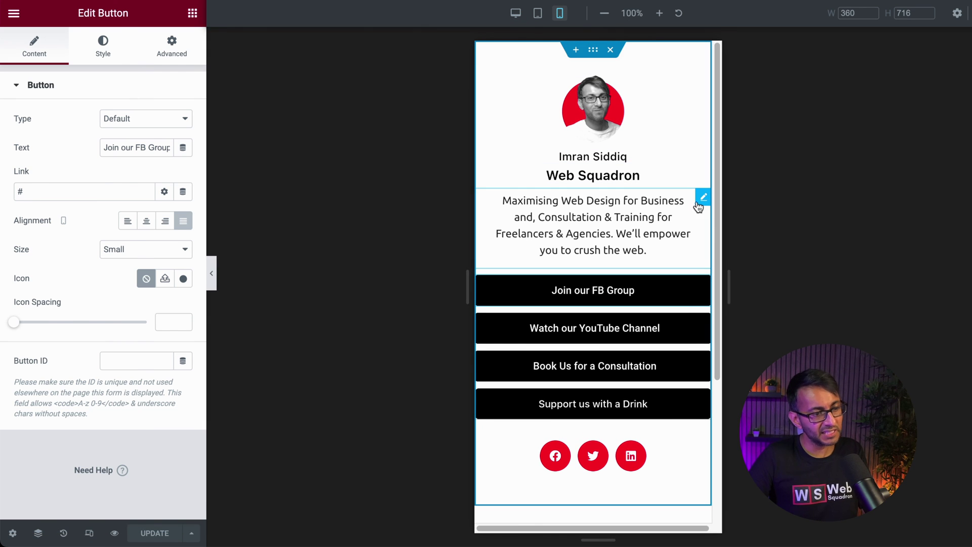
pyautogui.click(701, 200)
pyautogui.click(104, 42)
pyautogui.click(339, 47)
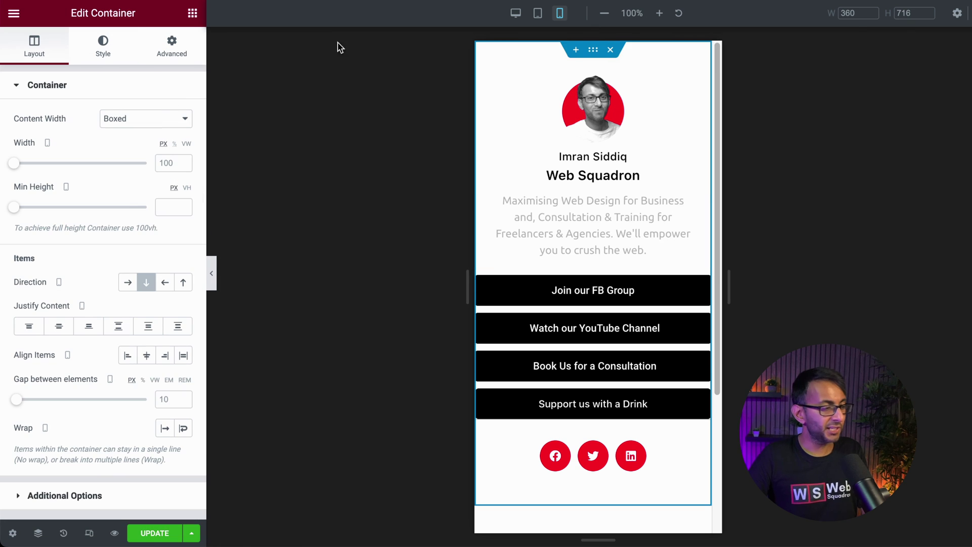
pyautogui.click(171, 44)
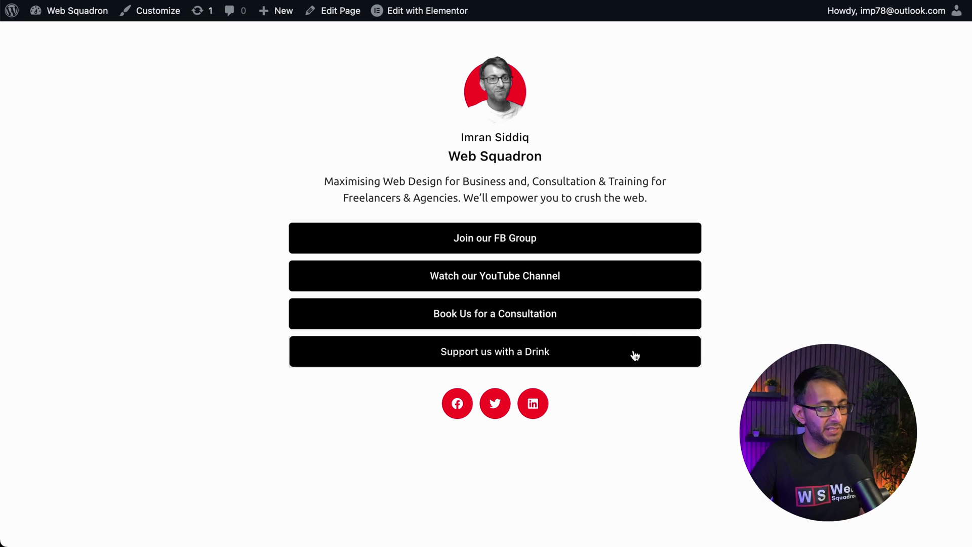
# - Expand Support us with a Drink to see the £1, £5, £10 buttons, then collapse it
pyautogui.click(634, 355)
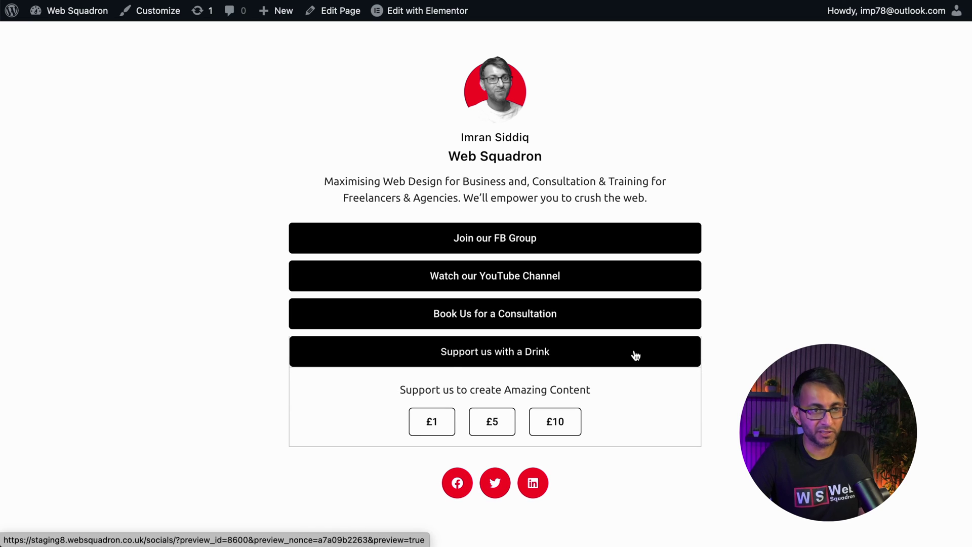
pyautogui.click(635, 355)
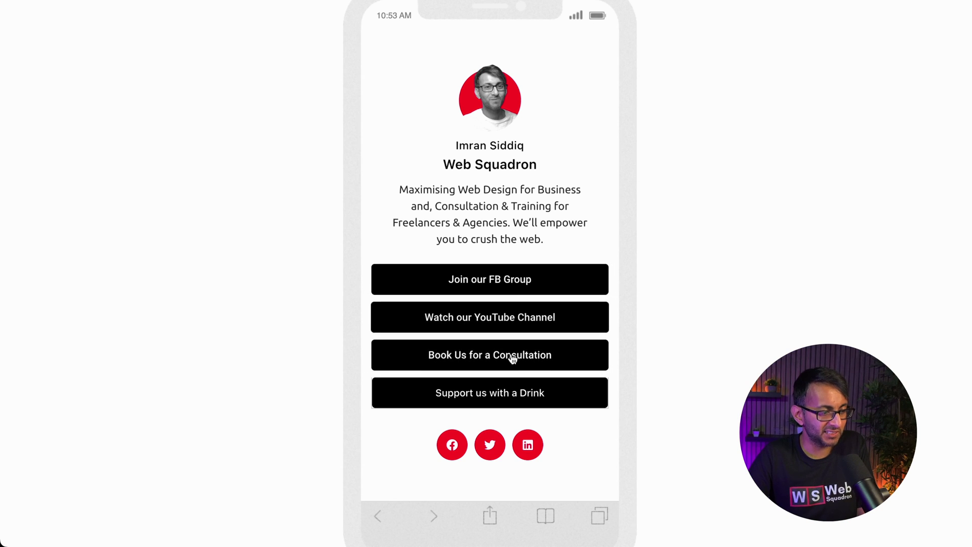
pyautogui.click(548, 392)
pyautogui.scroll(5, 547, 380)
pyautogui.scroll(-6, 546, 378)
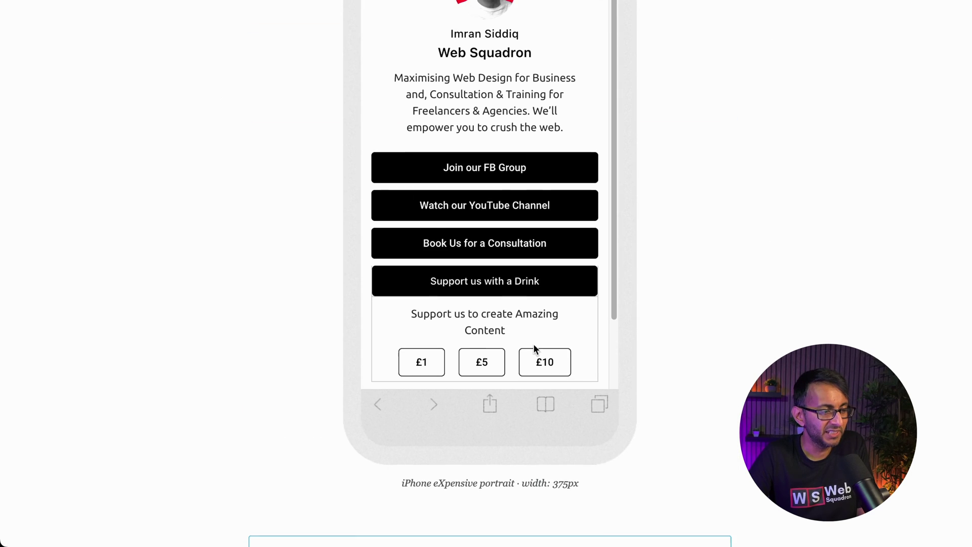
pyautogui.scroll(1, 537, 350)
pyautogui.scroll(-2, 613, 304)
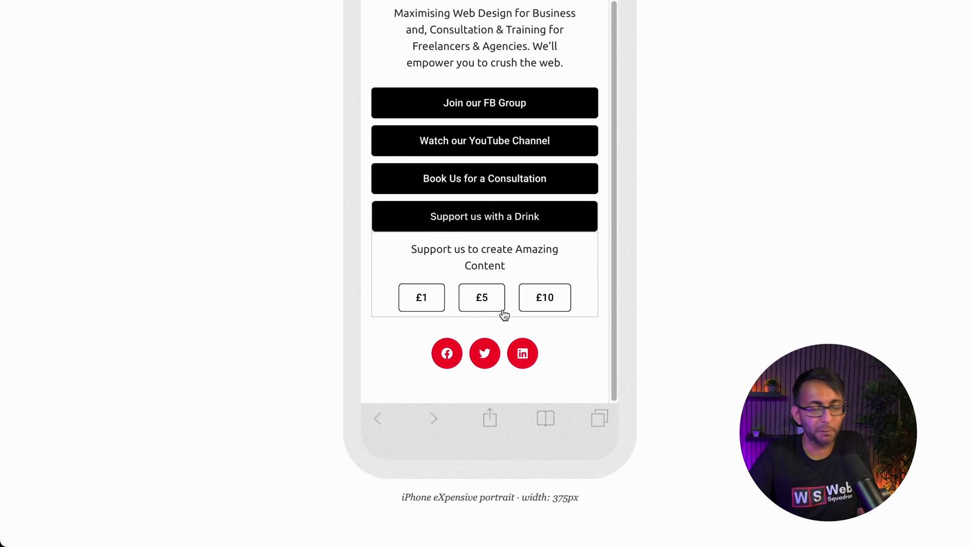
pyautogui.scroll(1, 537, 228)
pyautogui.click(537, 226)
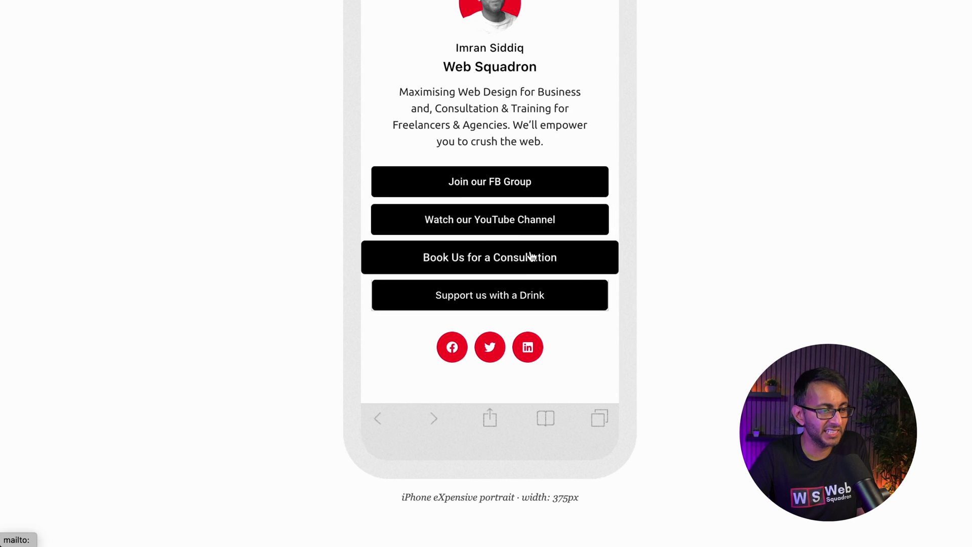
pyautogui.scroll(3, 575, 243)
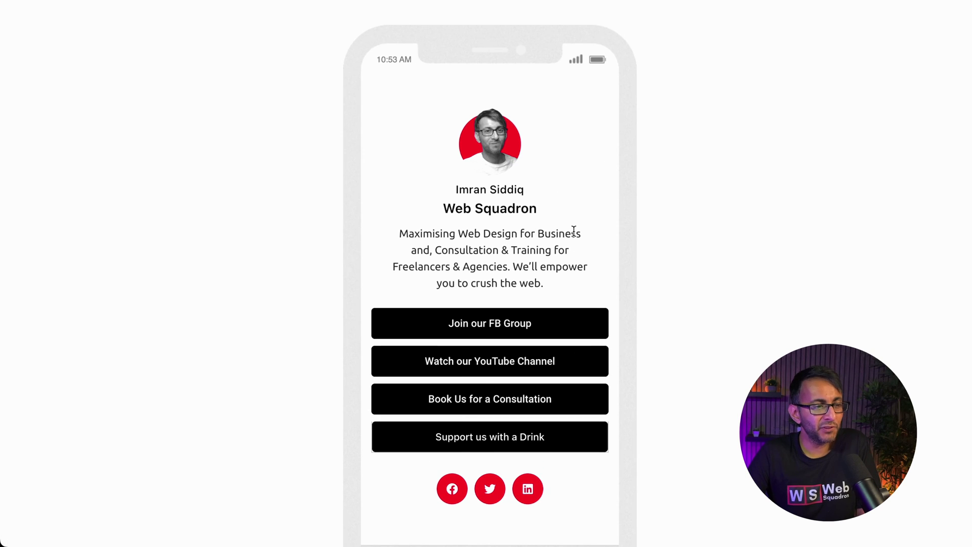